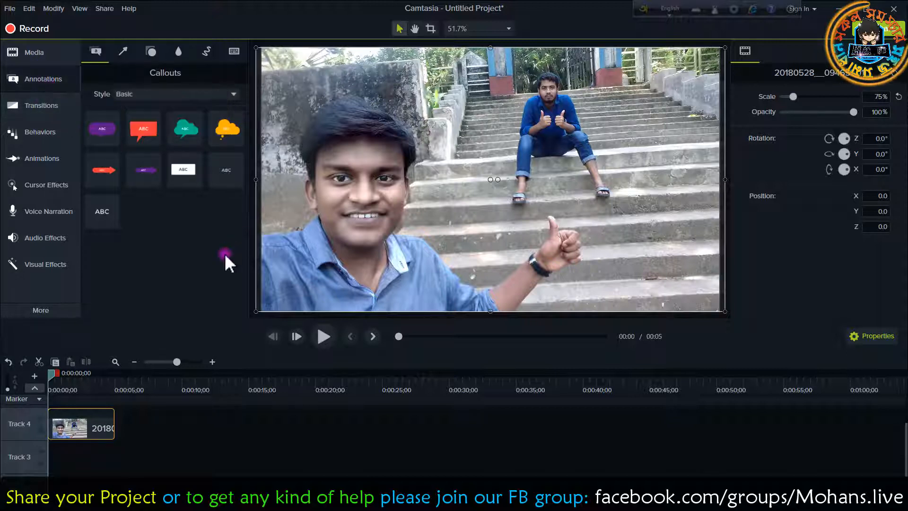
{"action": "left_click", "coordinate": [23, 181]}
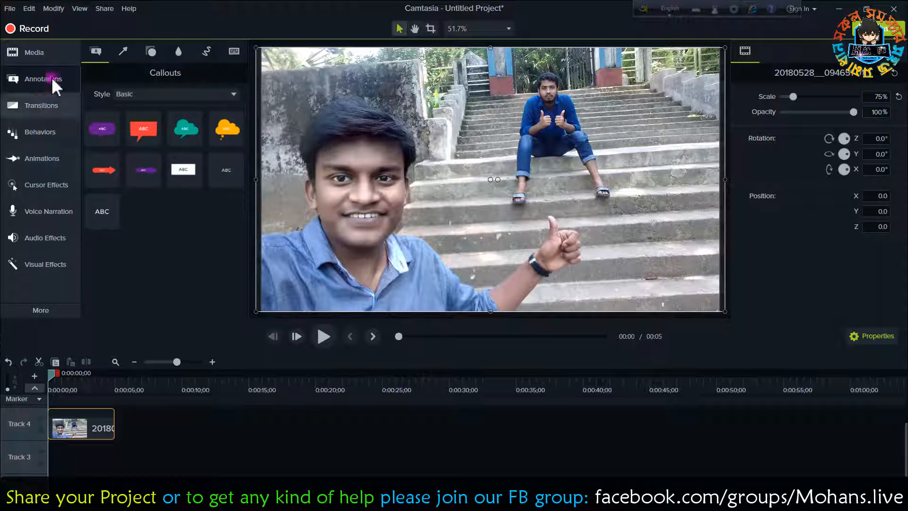
{"action": "left_click", "coordinate": [54, 80]}
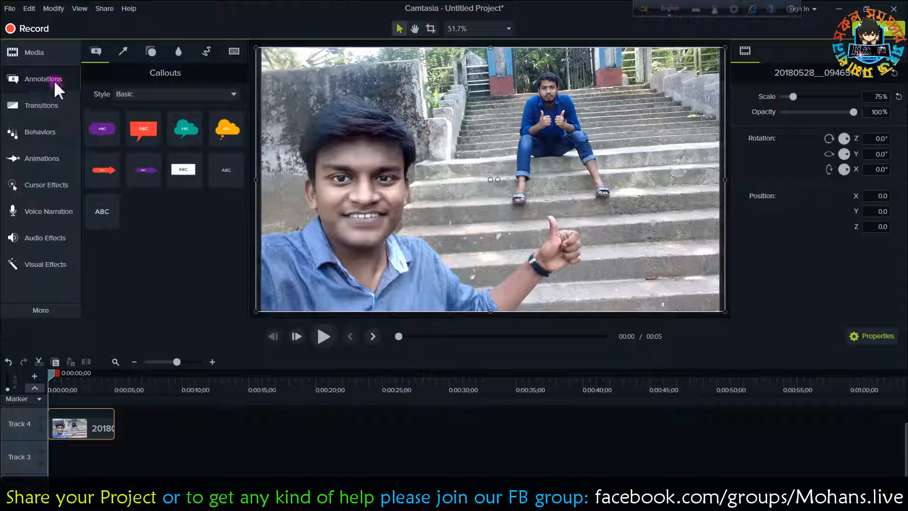
{"action": "left_click", "coordinate": [49, 259]}
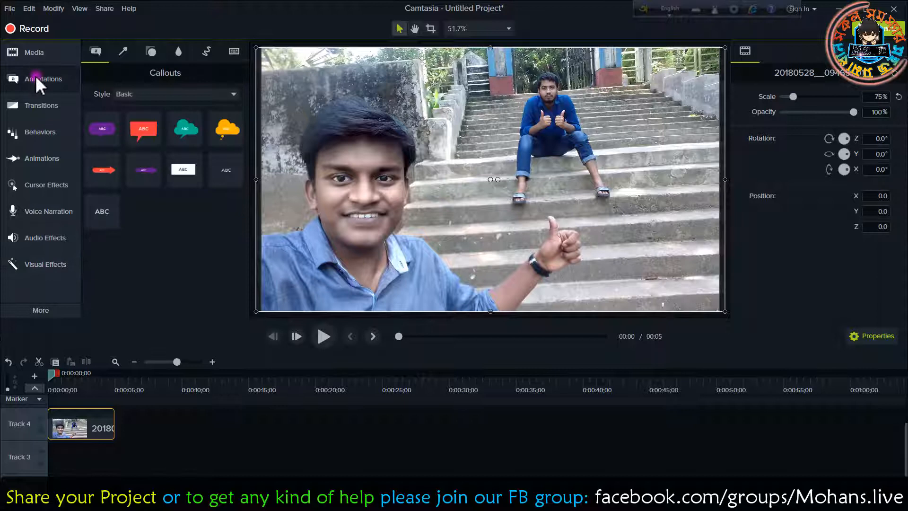
{"action": "left_click", "coordinate": [36, 79]}
{"action": "left_click", "coordinate": [215, 354]}
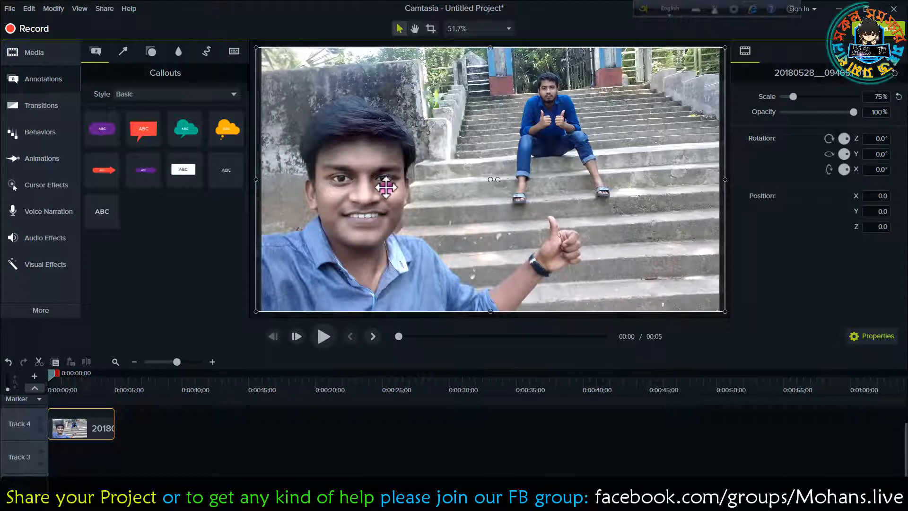
{"action": "scroll", "coordinate": [125, 428], "scroll_direction": "up", "scroll_amount": 2}
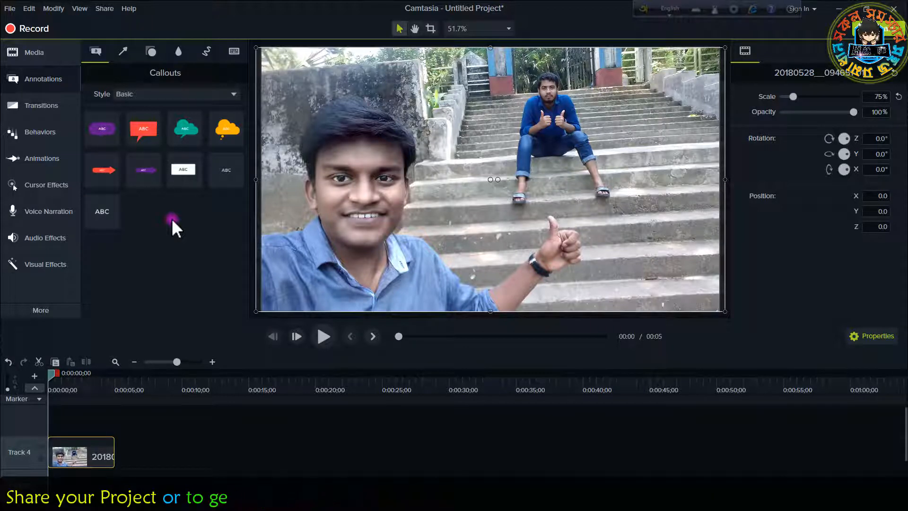
{"action": "left_click_drag", "start_coordinate": [143, 129], "coordinate": [416, 193]}
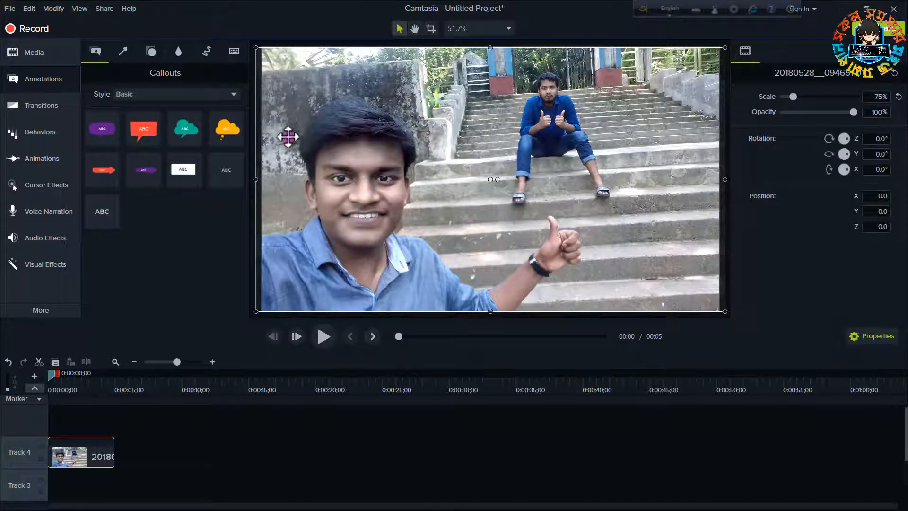
{"action": "left_click", "coordinate": [233, 52]}
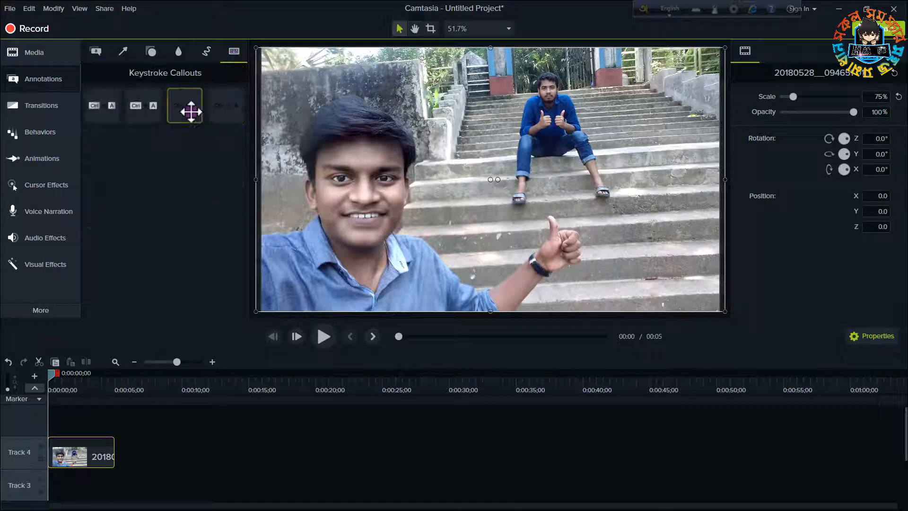
{"action": "left_click", "coordinate": [55, 78]}
{"action": "left_click", "coordinate": [55, 79]}
{"action": "left_click", "coordinate": [94, 52]}
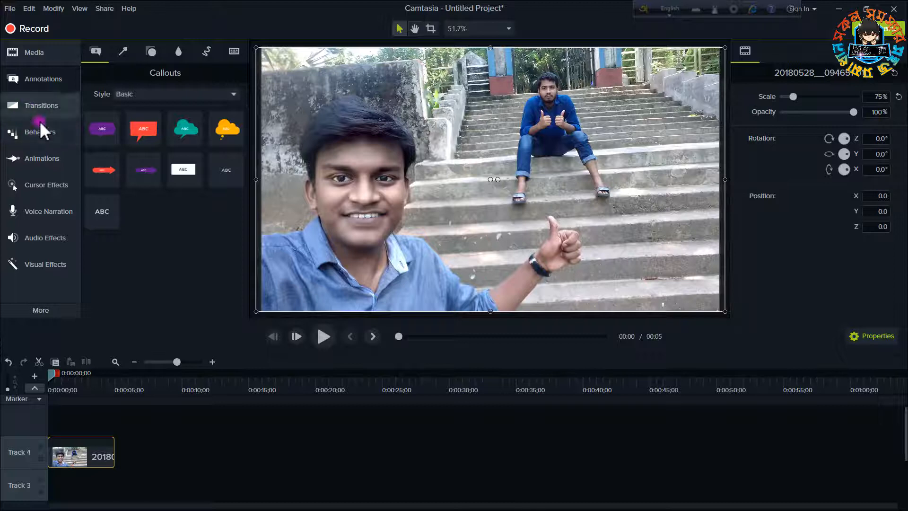
{"action": "left_click", "coordinate": [29, 54]}
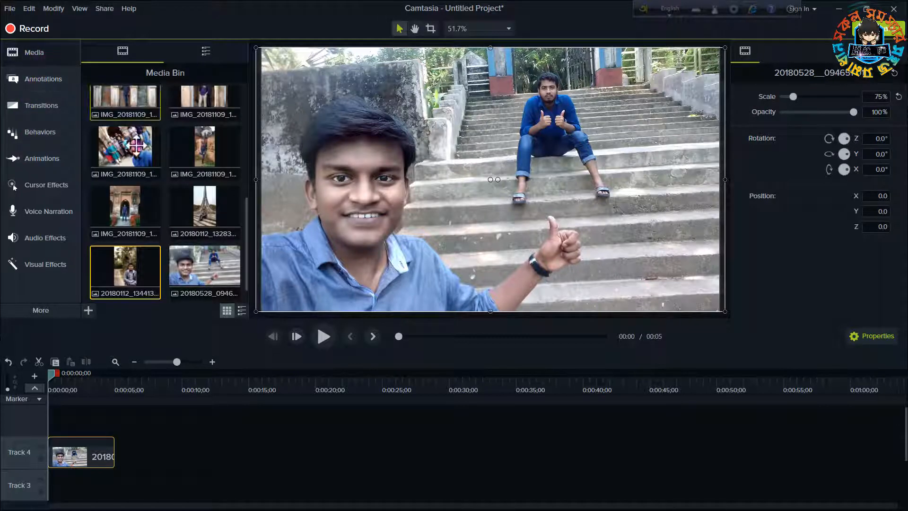
{"action": "left_click", "coordinate": [31, 77]}
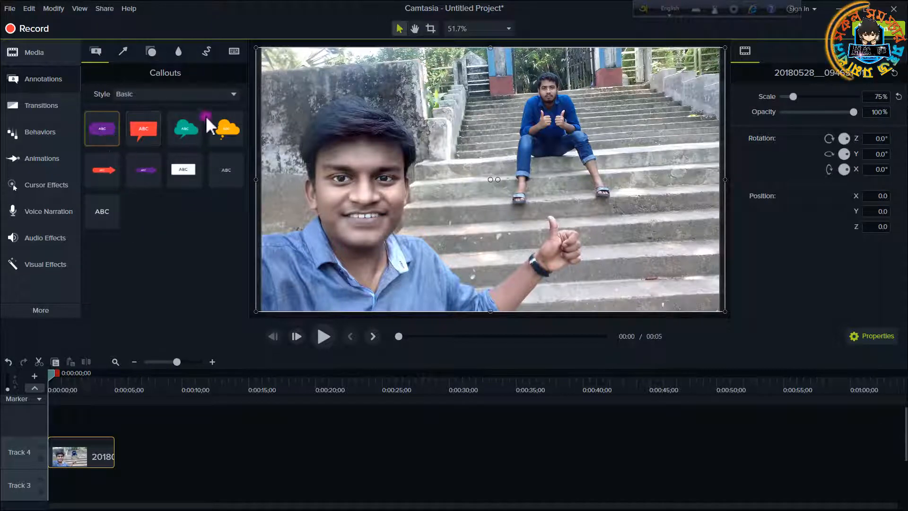
Browse the callouts offered under the Bold, Urban, Legacy, Abstract and All styles
{"action": "left_click", "coordinate": [212, 95]}
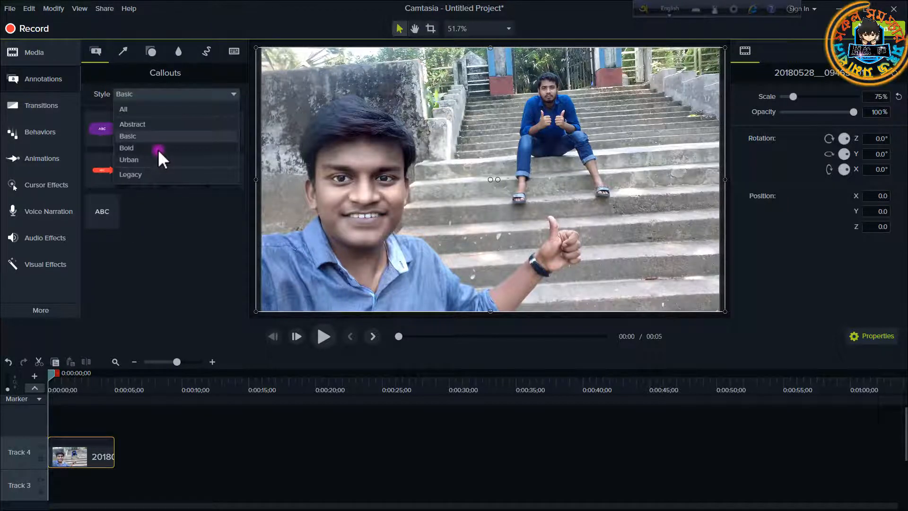
{"action": "left_click", "coordinate": [158, 149]}
{"action": "left_click", "coordinate": [205, 94]}
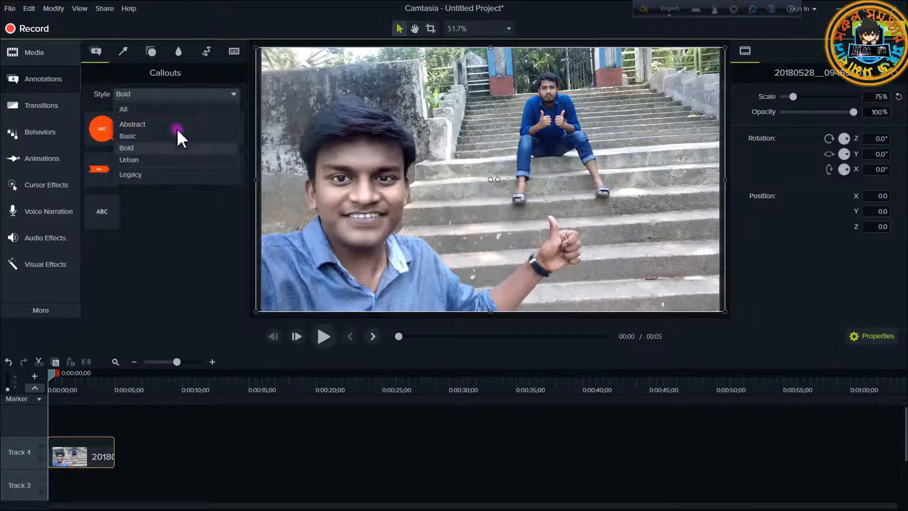
{"action": "left_click", "coordinate": [158, 160]}
{"action": "left_click", "coordinate": [203, 94]}
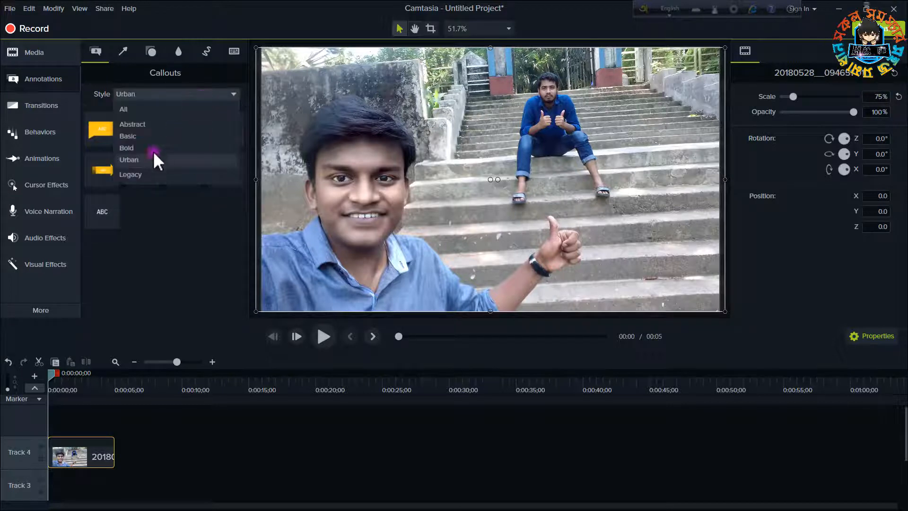
{"action": "left_click", "coordinate": [132, 177]}
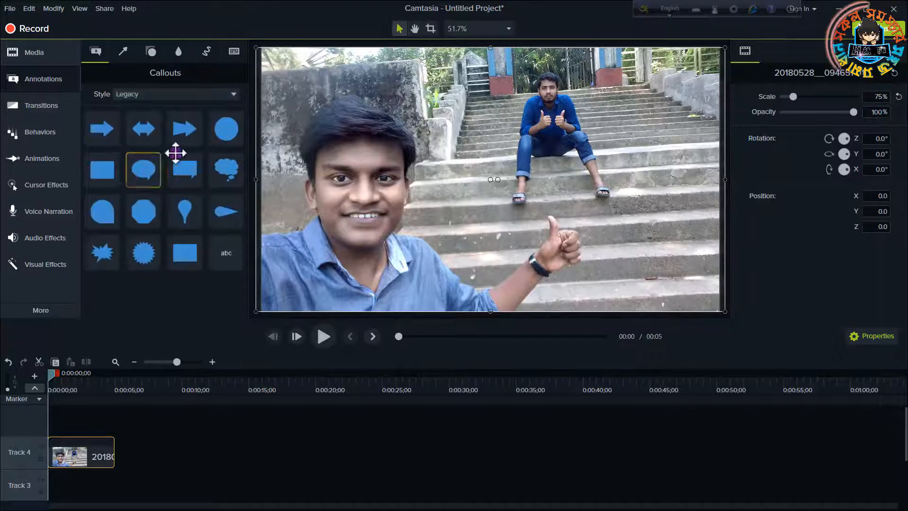
{"action": "left_click", "coordinate": [206, 93]}
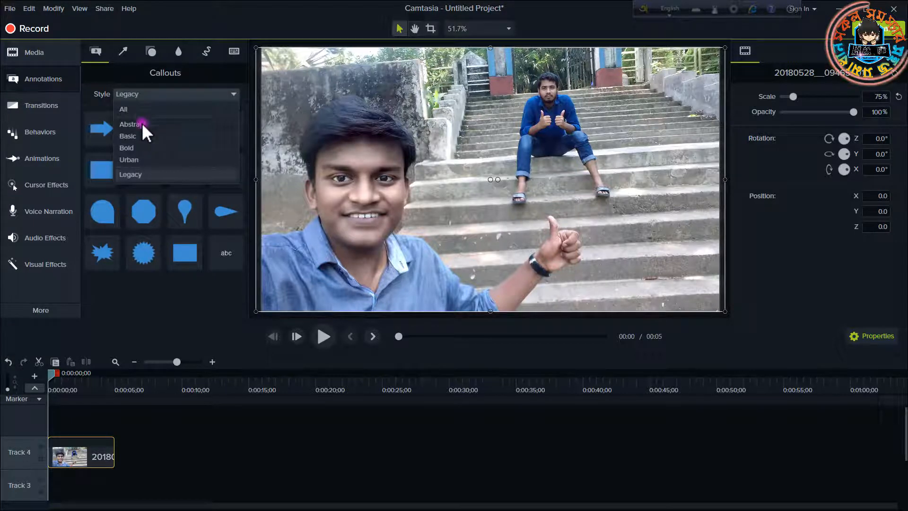
{"action": "left_click", "coordinate": [142, 124]}
{"action": "left_click", "coordinate": [184, 92]}
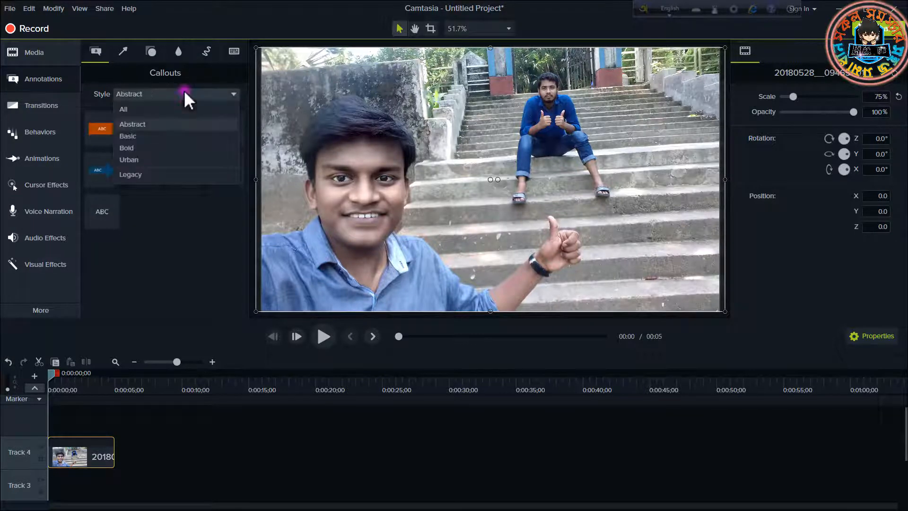
{"action": "left_click", "coordinate": [137, 109]}
{"action": "scroll", "coordinate": [144, 190], "scroll_direction": "up", "scroll_amount": 2}
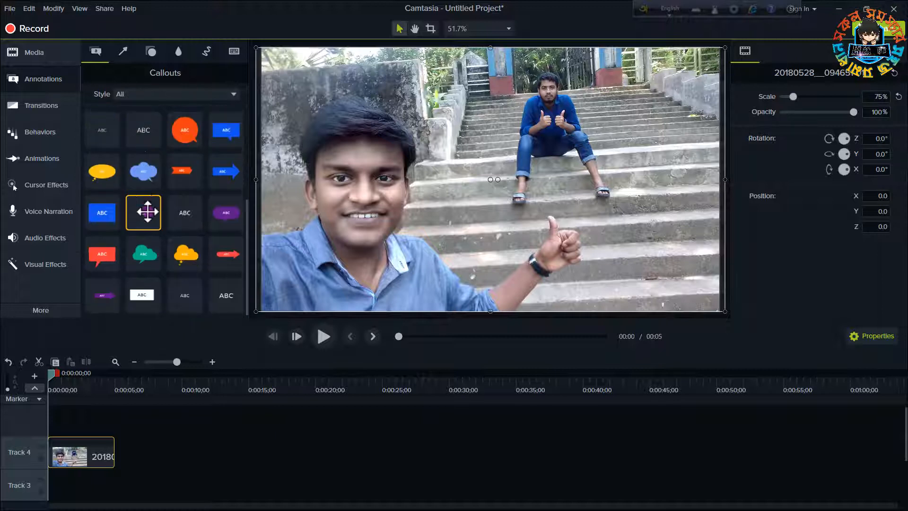
{"action": "scroll", "coordinate": [148, 212], "scroll_direction": "up", "scroll_amount": 4}
{"action": "scroll", "coordinate": [135, 196], "scroll_direction": "down", "scroll_amount": 2}
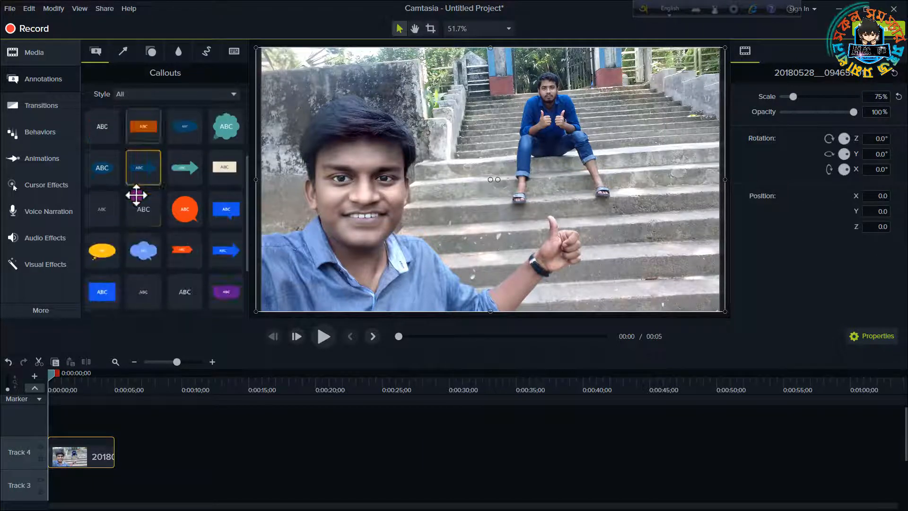
Place the teal thought-bubble callout from the Abstract style beside the foreground man's head and point its tail at his face
{"action": "left_click", "coordinate": [186, 94]}
{"action": "left_click", "coordinate": [141, 125]}
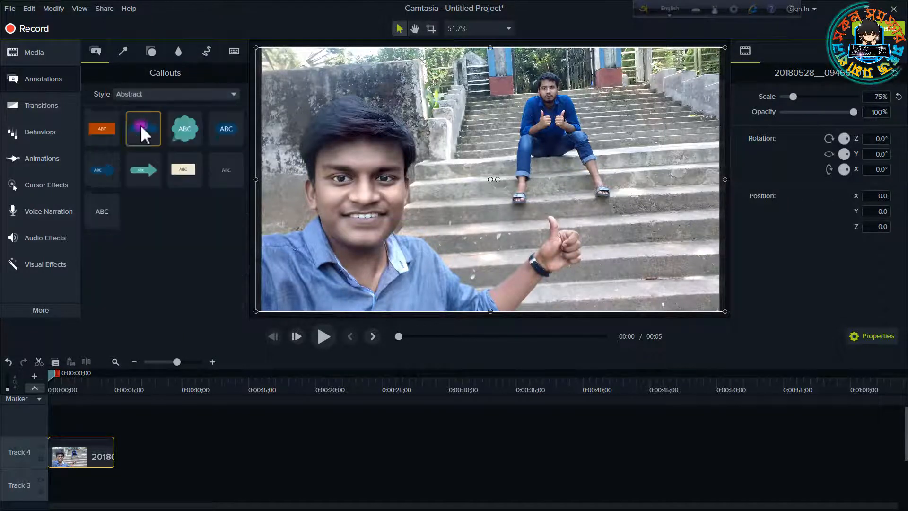
{"action": "left_click_drag", "start_coordinate": [185, 135], "coordinate": [381, 183]}
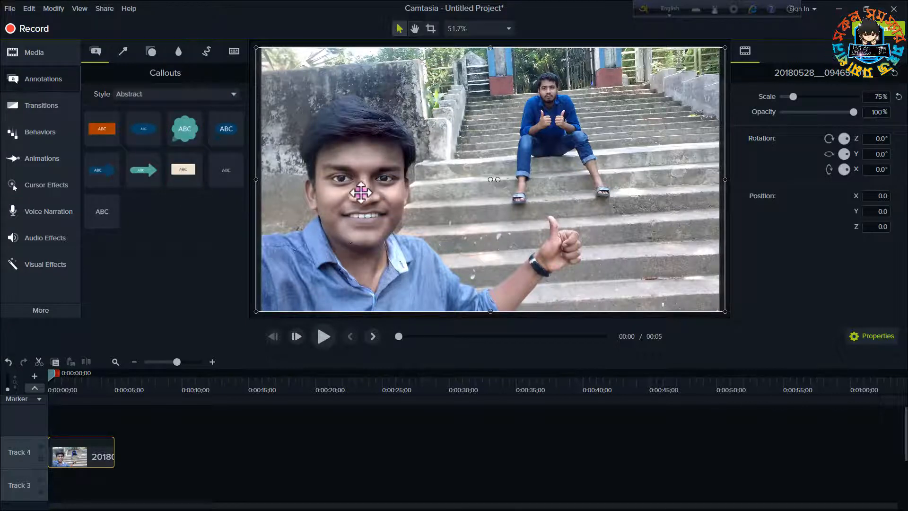
{"action": "left_click_drag", "start_coordinate": [185, 130], "coordinate": [448, 129]}
{"action": "left_click_drag", "start_coordinate": [419, 157], "coordinate": [404, 170]}
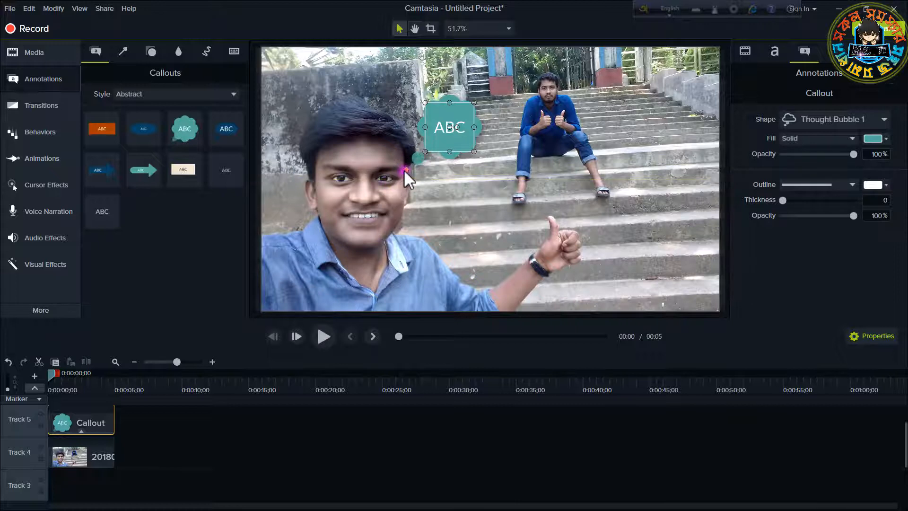
Shrink the thought bubble slightly and replace its text with "Chill..."
{"action": "mouse_move", "coordinate": [474, 102]}
{"action": "left_mouse_down"}
{"action": "mouse_move", "coordinate": [524, 70]}
{"action": "mouse_move", "coordinate": [470, 110]}
{"action": "left_mouse_up"}
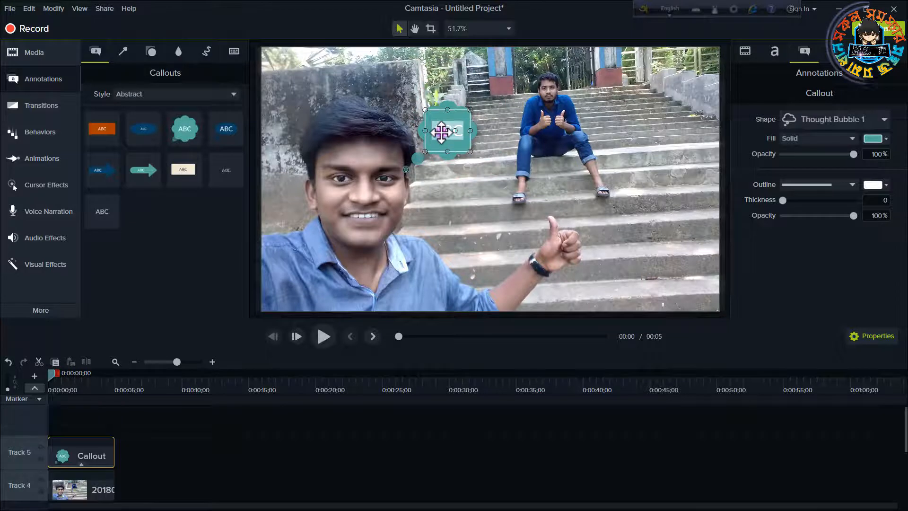
{"action": "key", "text": "BackSpace"}
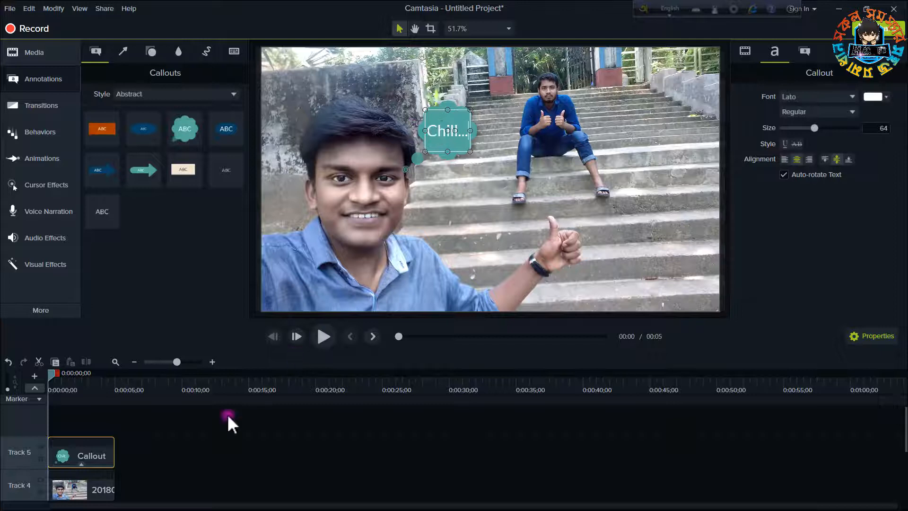
{"action": "left_click", "coordinate": [194, 439]}
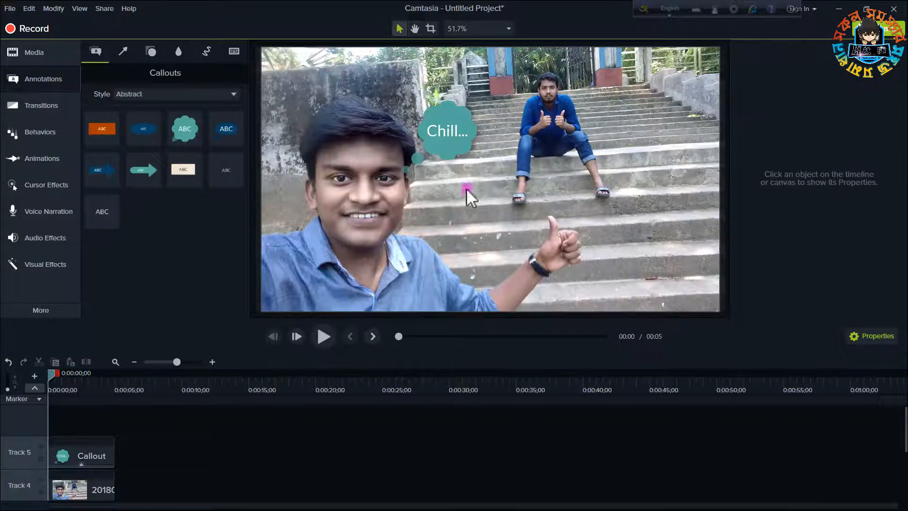
Set the font of the thought bubble's text to Lemon
{"action": "left_click", "coordinate": [438, 132]}
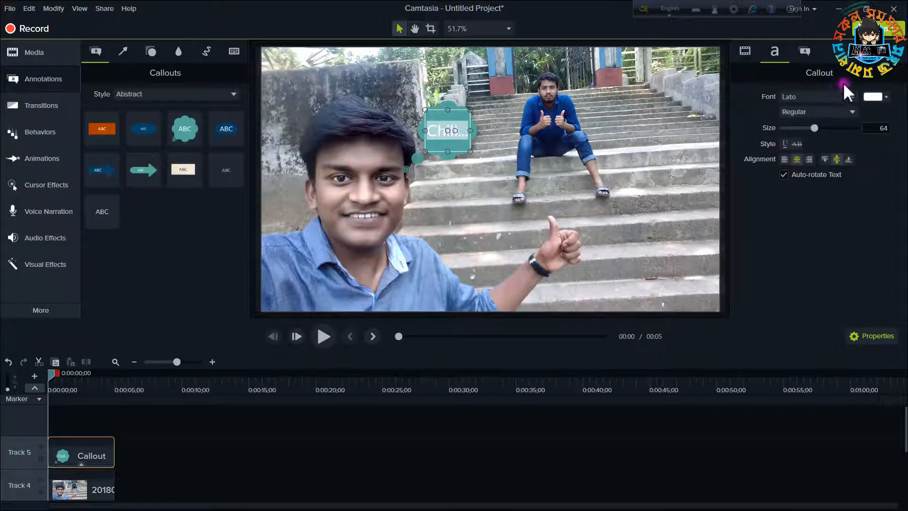
{"action": "left_click", "coordinate": [819, 96]}
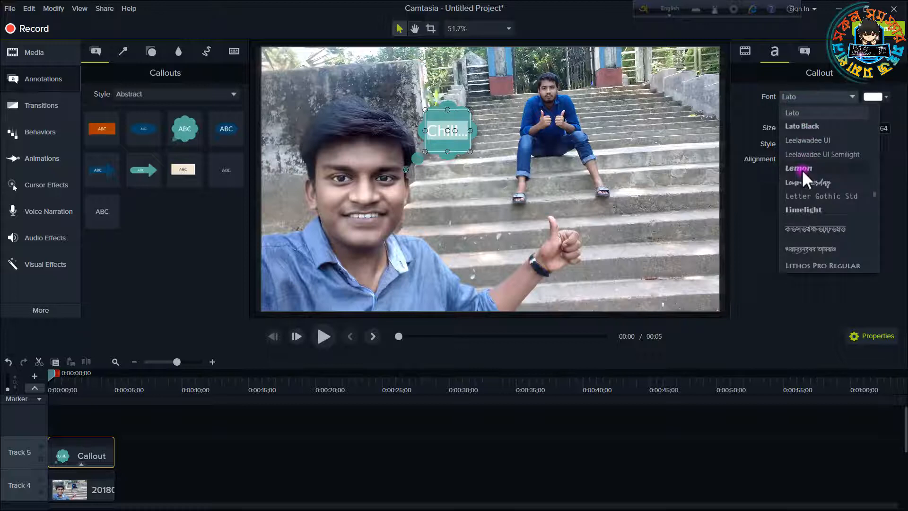
{"action": "left_click", "coordinate": [803, 169]}
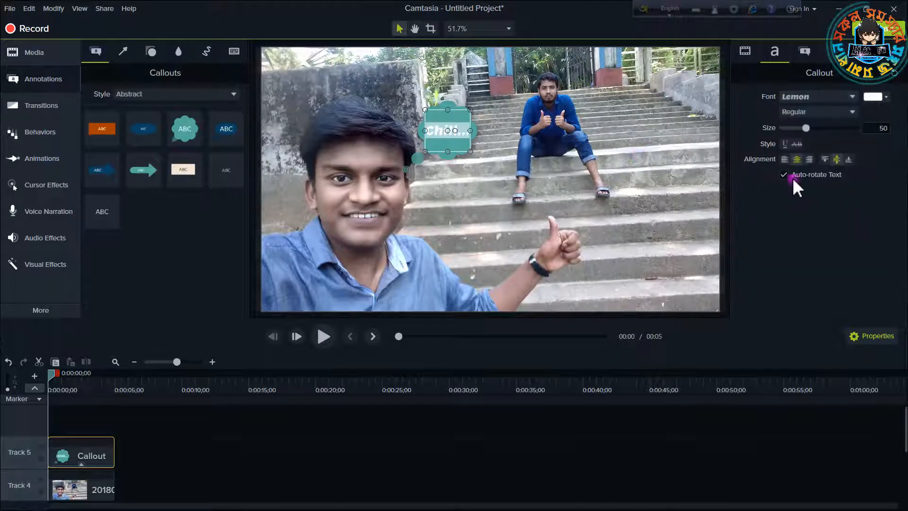
{"action": "left_click", "coordinate": [513, 179]}
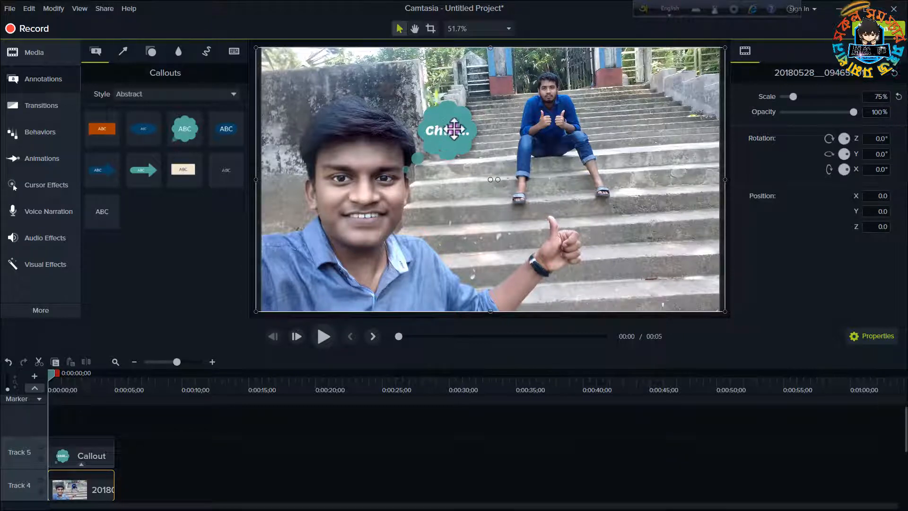
{"action": "left_click", "coordinate": [447, 132]}
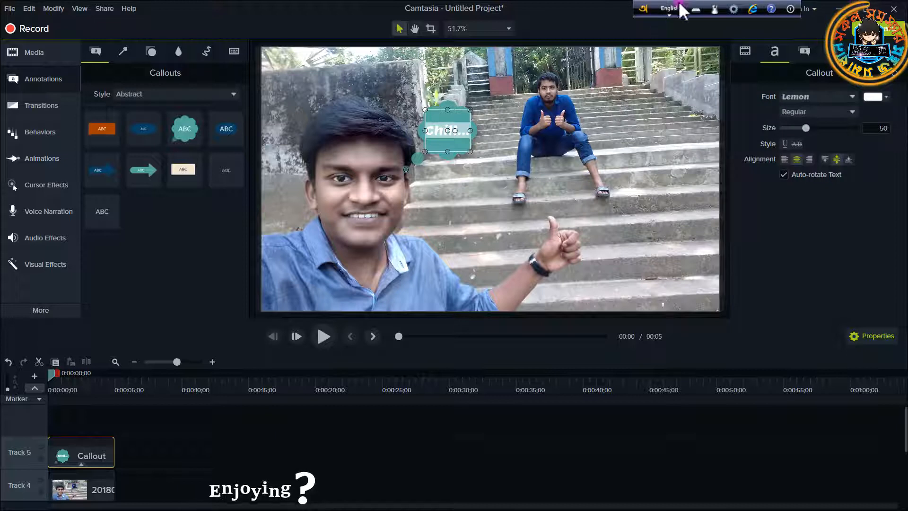
{"action": "left_click", "coordinate": [815, 96]}
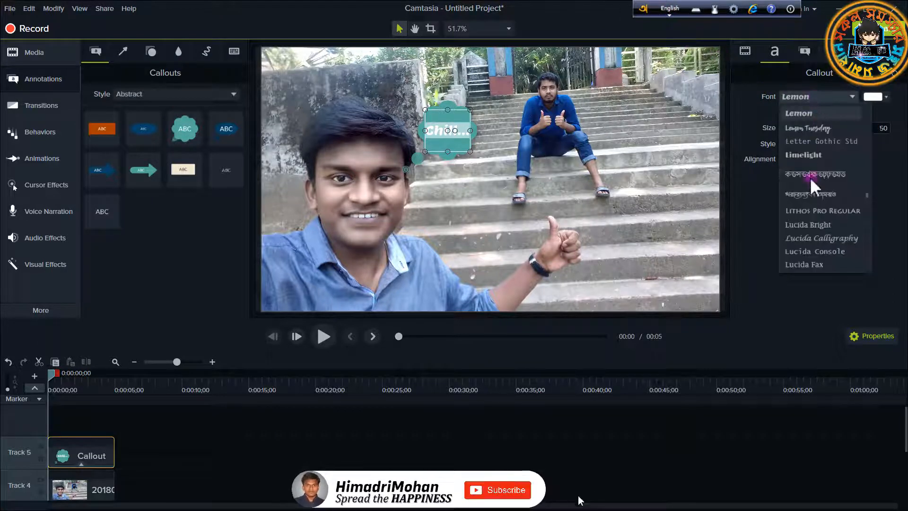
{"action": "left_click", "coordinate": [748, 98]}
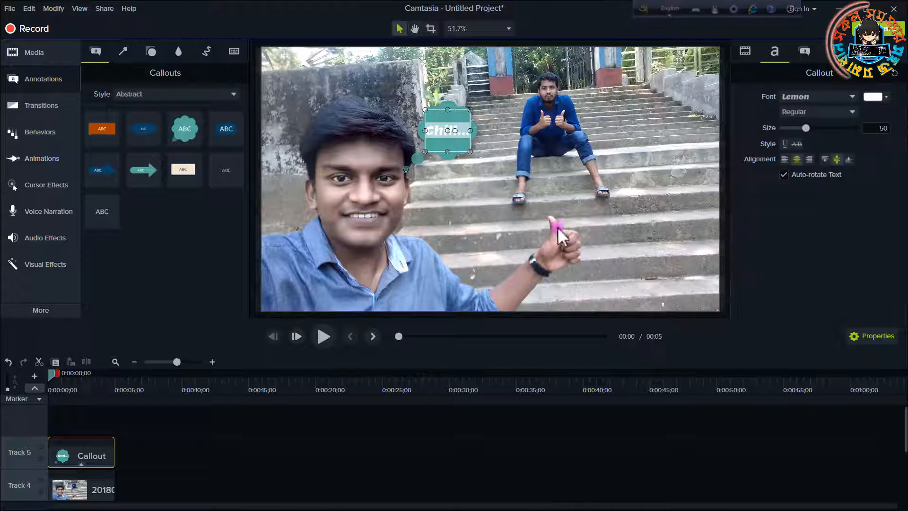
Change the thought bubble's text color to red
{"action": "left_click", "coordinate": [533, 212]}
{"action": "left_click", "coordinate": [451, 131]}
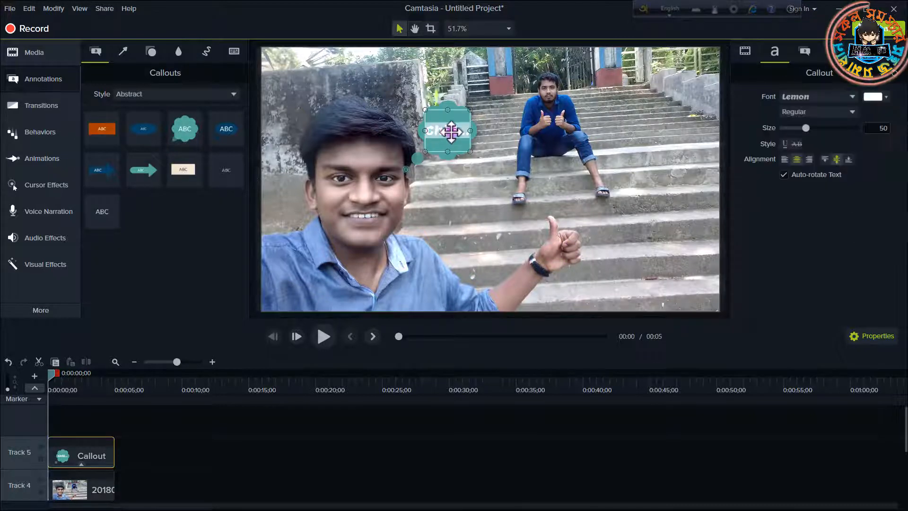
{"action": "left_click", "coordinate": [880, 97]}
{"action": "left_click", "coordinate": [859, 163]}
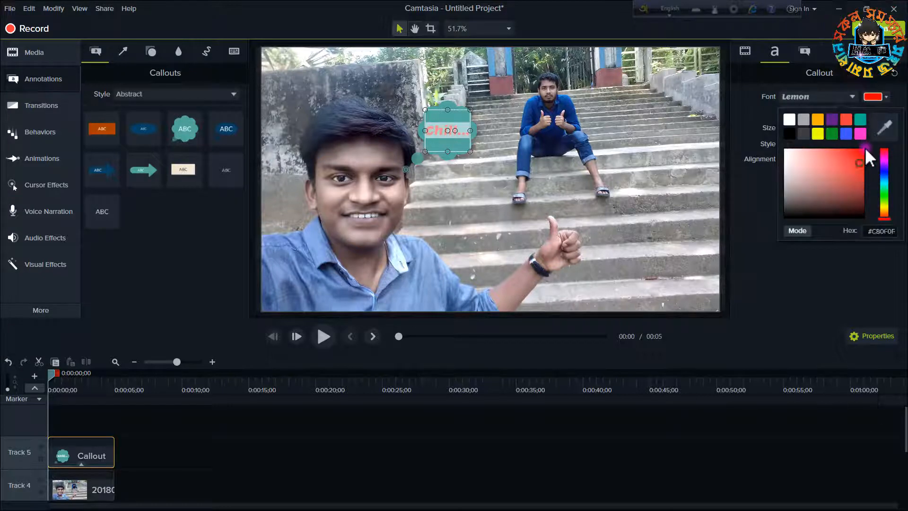
{"action": "left_click", "coordinate": [609, 126]}
Set the thought bubble's text size to 63 and enlarge the bubble around the text
{"action": "left_click", "coordinate": [449, 137]}
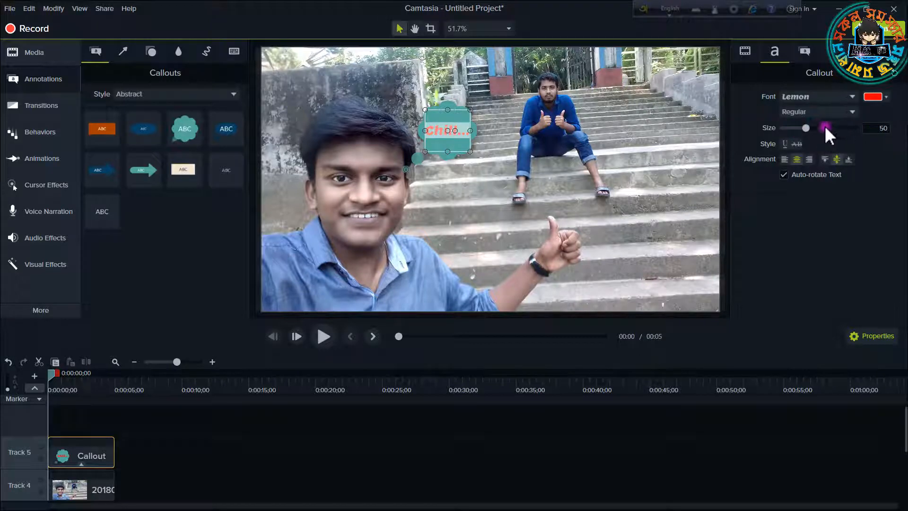
{"action": "mouse_move", "coordinate": [807, 125]}
{"action": "left_mouse_down"}
{"action": "mouse_move", "coordinate": [854, 131]}
{"action": "mouse_move", "coordinate": [805, 132]}
{"action": "mouse_move", "coordinate": [815, 132]}
{"action": "left_mouse_up"}
{"action": "left_click", "coordinate": [511, 162]}
{"action": "left_click", "coordinate": [500, 166]}
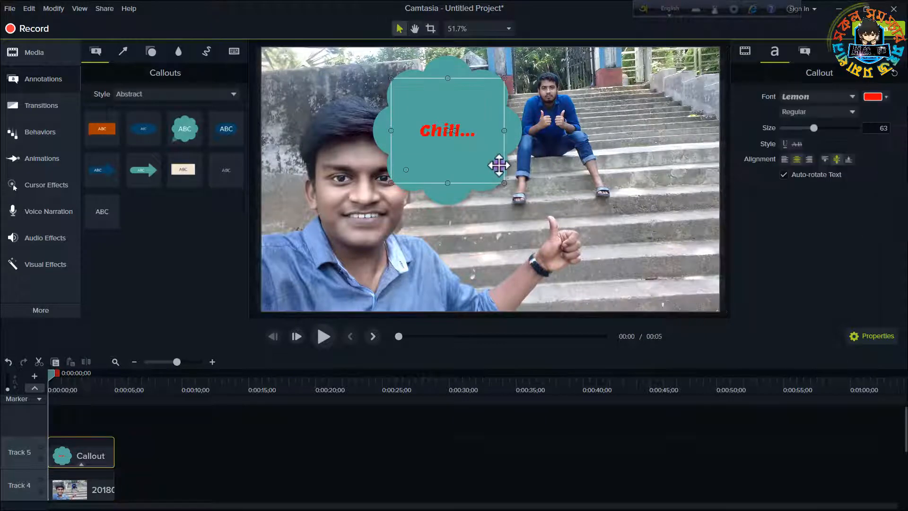
Shrink the thought bubble, place it between the two people and point its tail at the front man's head
{"action": "left_click_drag", "start_coordinate": [390, 184], "coordinate": [462, 125]}
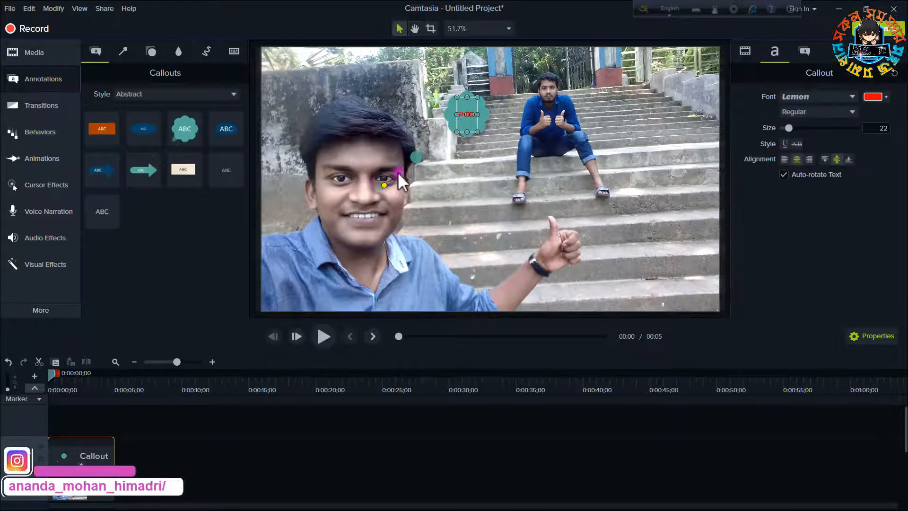
{"action": "left_click", "coordinate": [480, 150]}
Set the font style of the thought bubble's "Chill..." text to Bold Italic
{"action": "left_click", "coordinate": [468, 117]}
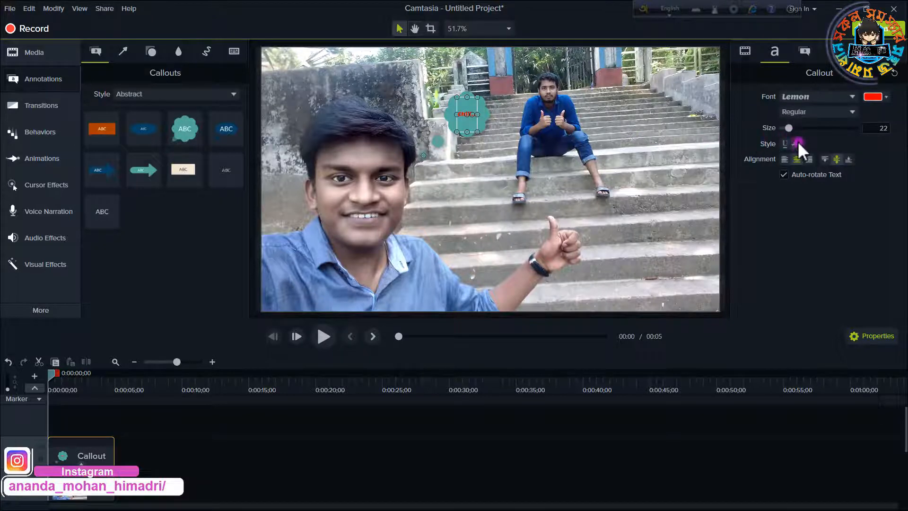
{"action": "left_click", "coordinate": [815, 112]}
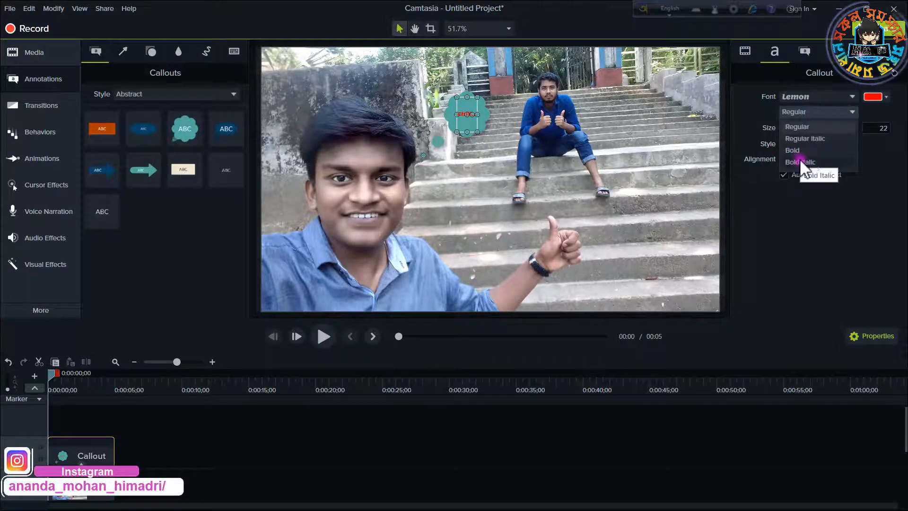
{"action": "left_click", "coordinate": [815, 162]}
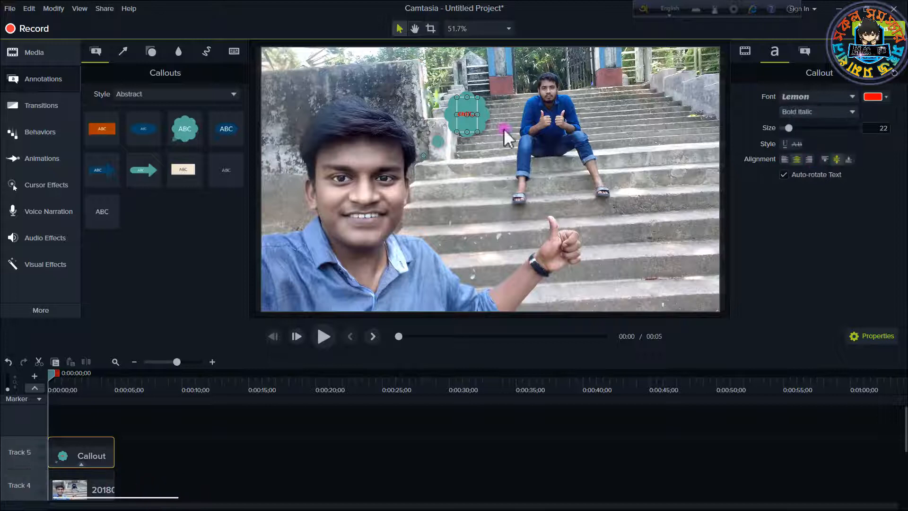
{"action": "left_click", "coordinate": [484, 124]}
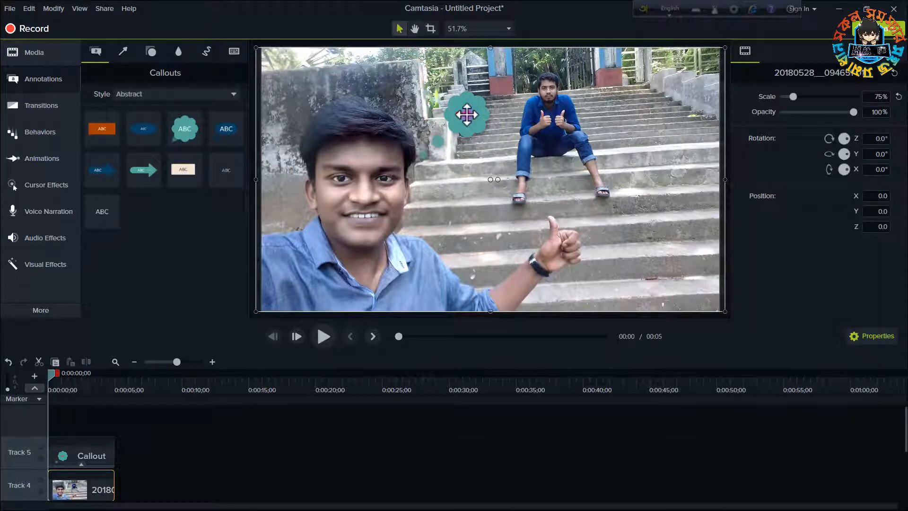
{"action": "left_click", "coordinate": [467, 114]}
{"action": "left_click", "coordinate": [508, 135]}
Change the font style of the small thought bubble's text to Bold
{"action": "left_click", "coordinate": [465, 115]}
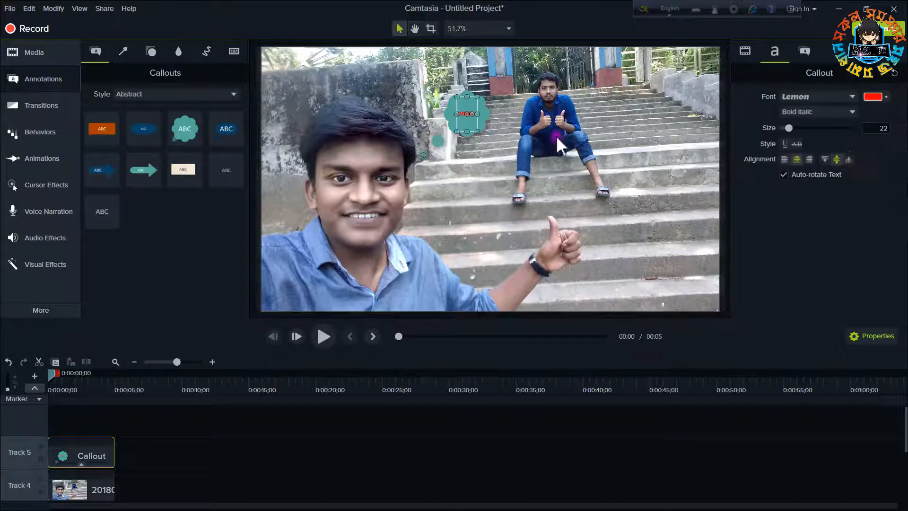
{"action": "left_click", "coordinate": [810, 116]}
{"action": "left_click", "coordinate": [807, 148]}
{"action": "left_click", "coordinate": [503, 130]}
Switch the thought bubble's text to the Regular Italic font style
{"action": "left_click", "coordinate": [467, 113]}
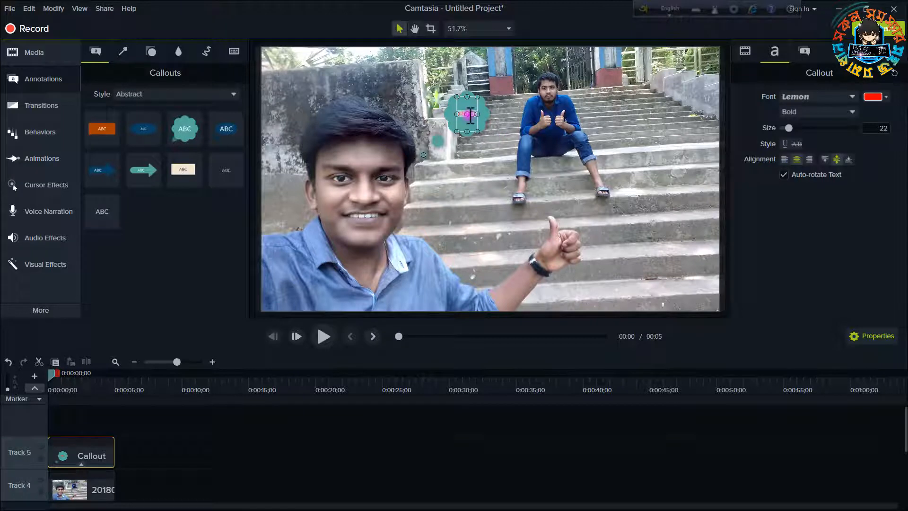
{"action": "left_click", "coordinate": [790, 115]}
{"action": "left_click", "coordinate": [797, 136]}
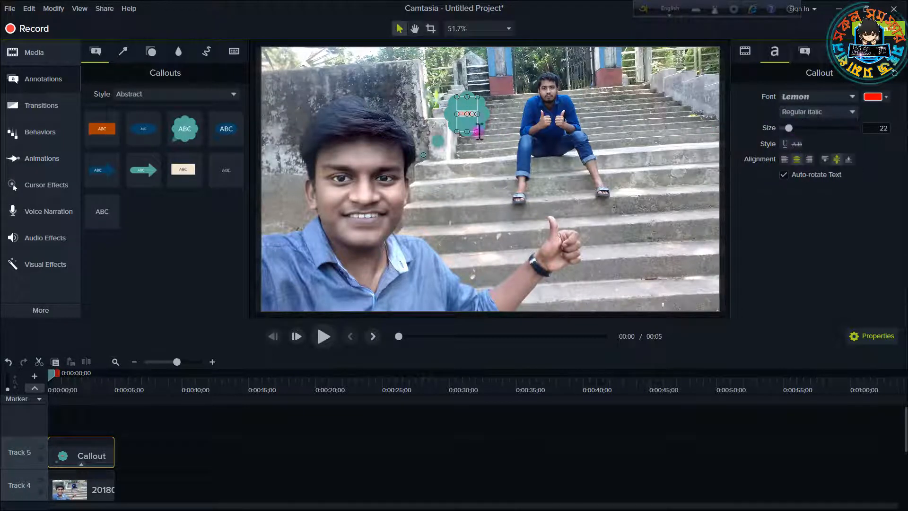
Set the "Chill..." text to Bold and resize the thought bubble to fit more closely around it
{"action": "left_click", "coordinate": [473, 125]}
{"action": "left_click_drag", "start_coordinate": [478, 130], "coordinate": [605, 216]}
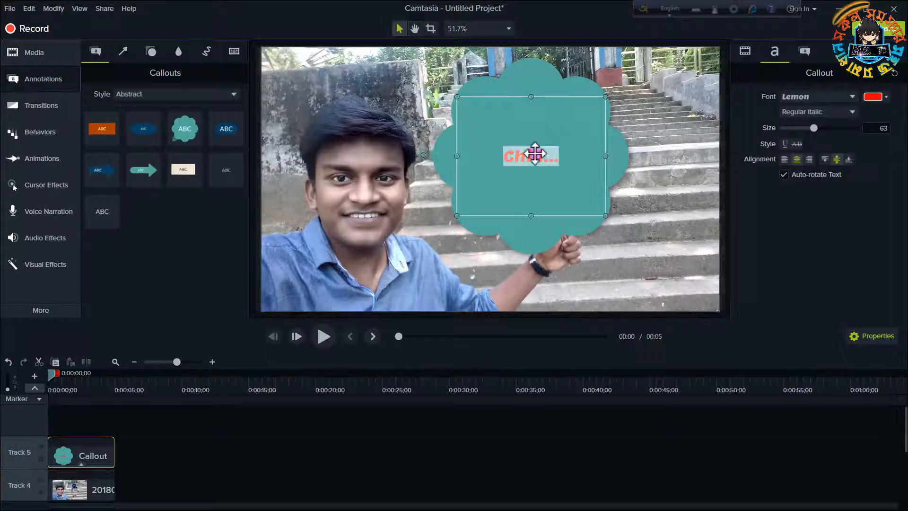
{"action": "left_click", "coordinate": [829, 109]}
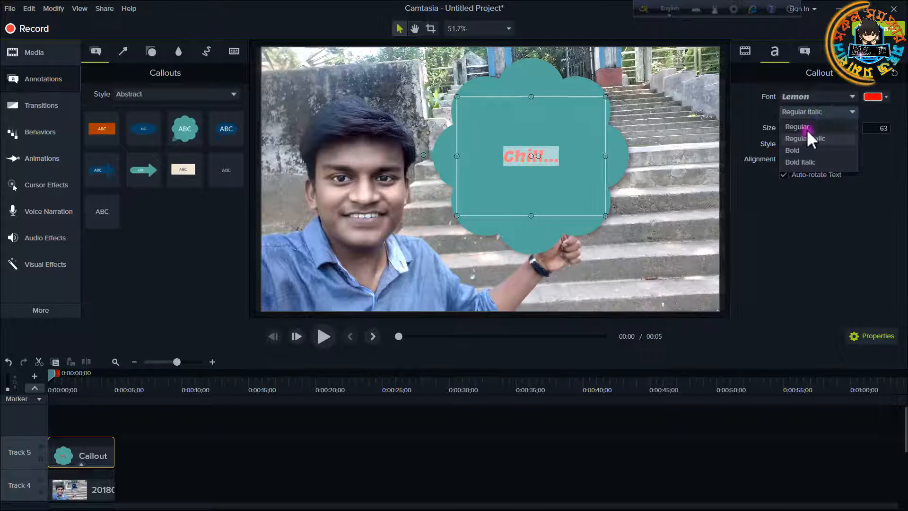
{"action": "left_click", "coordinate": [795, 150]}
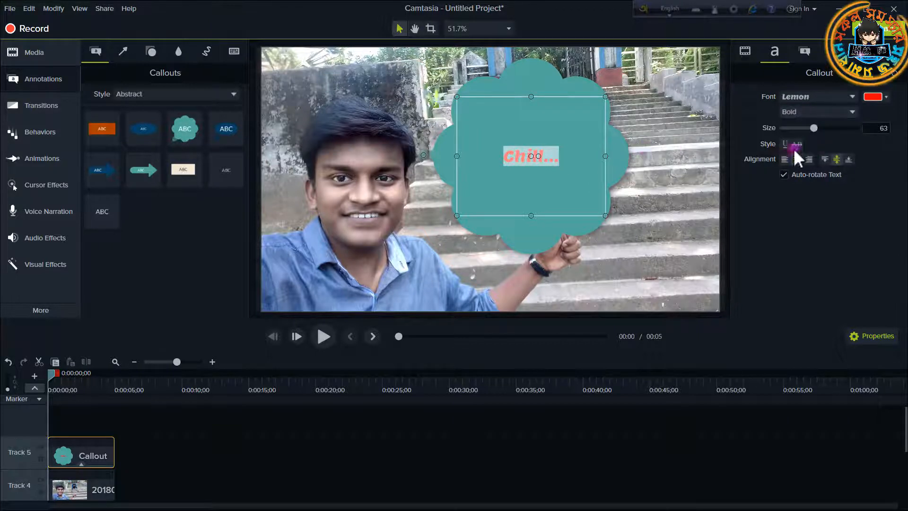
{"action": "left_click", "coordinate": [632, 159]}
{"action": "left_click", "coordinate": [593, 185]}
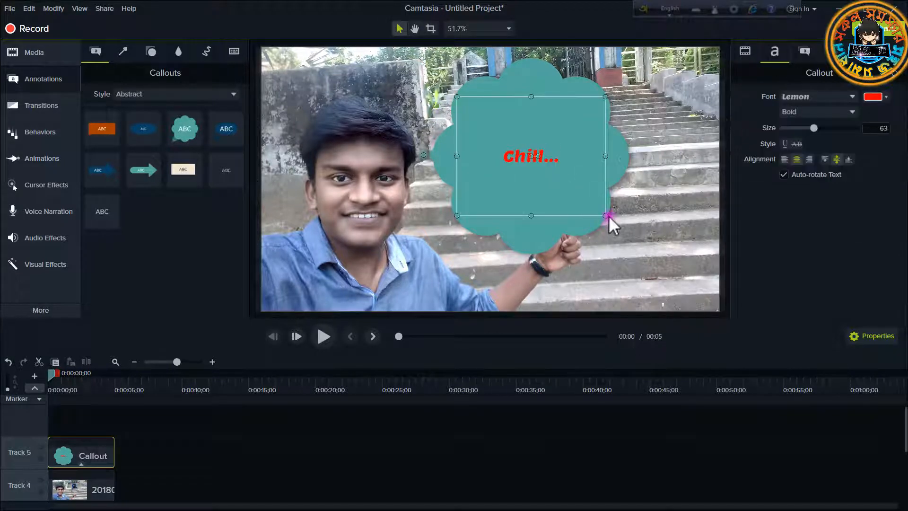
{"action": "left_click_drag", "start_coordinate": [605, 215], "coordinate": [538, 131]}
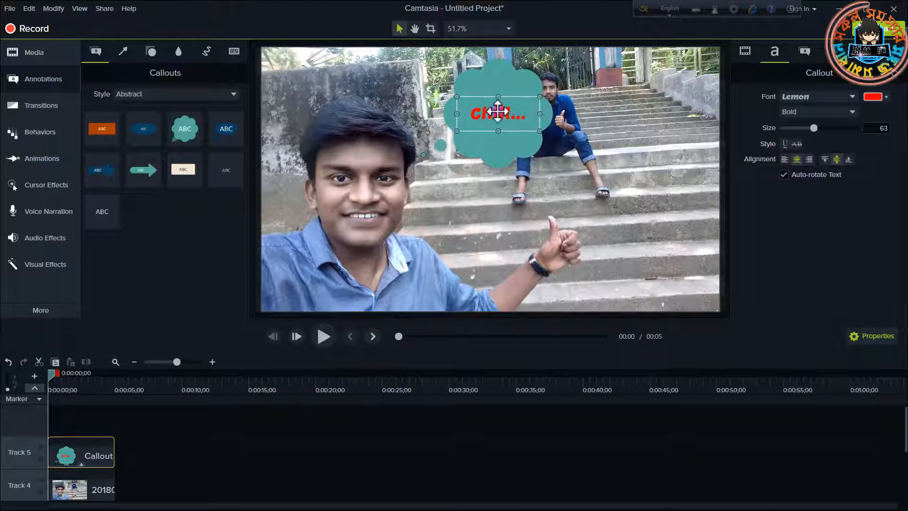
Underline the thought bubble's "Chill..." text and remove the underline again
{"action": "double_click", "coordinate": [499, 112]}
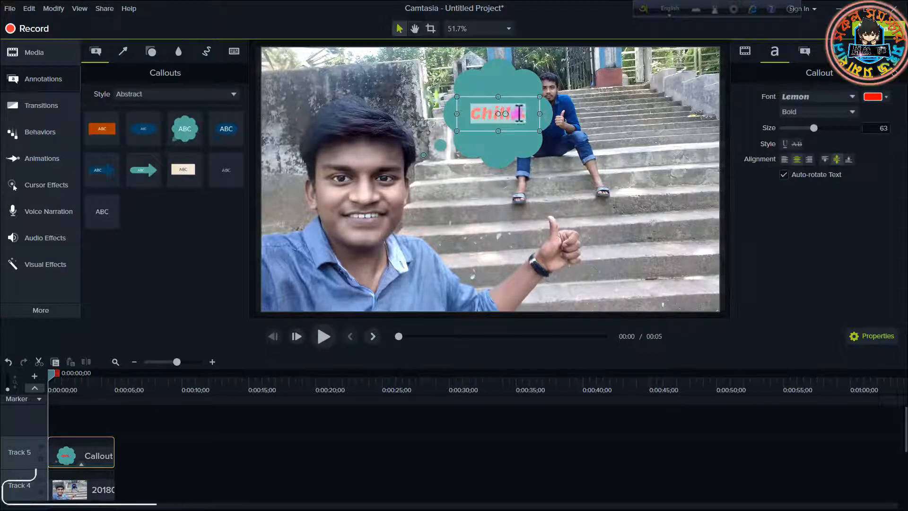
{"action": "left_click", "coordinate": [784, 145]}
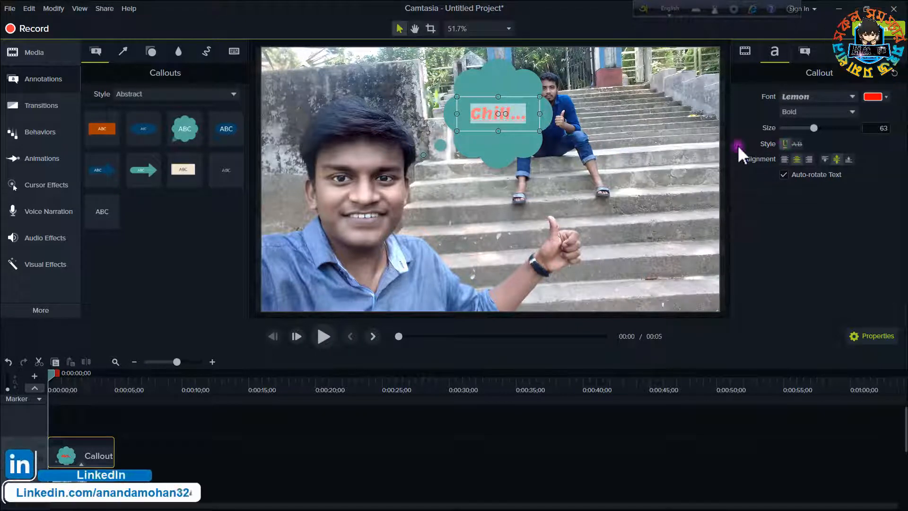
{"action": "left_click", "coordinate": [468, 125]}
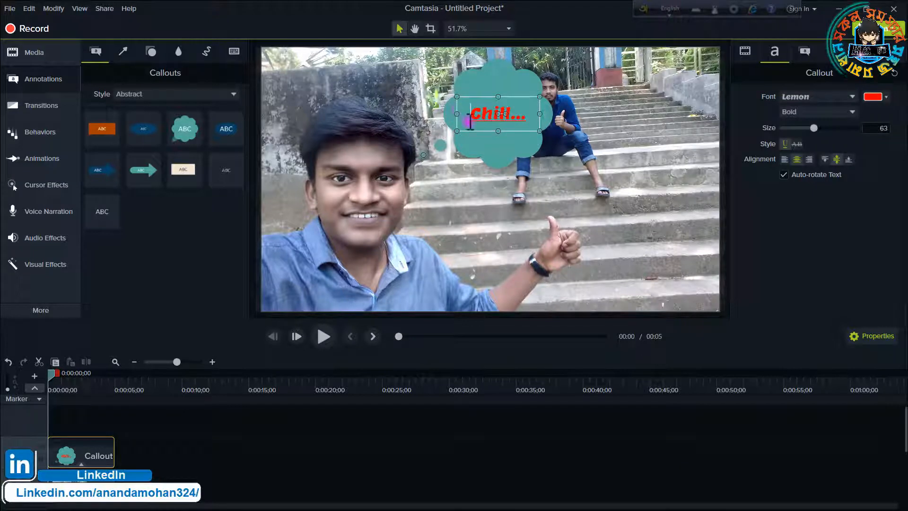
{"action": "left_click_drag", "start_coordinate": [468, 122], "coordinate": [567, 130]}
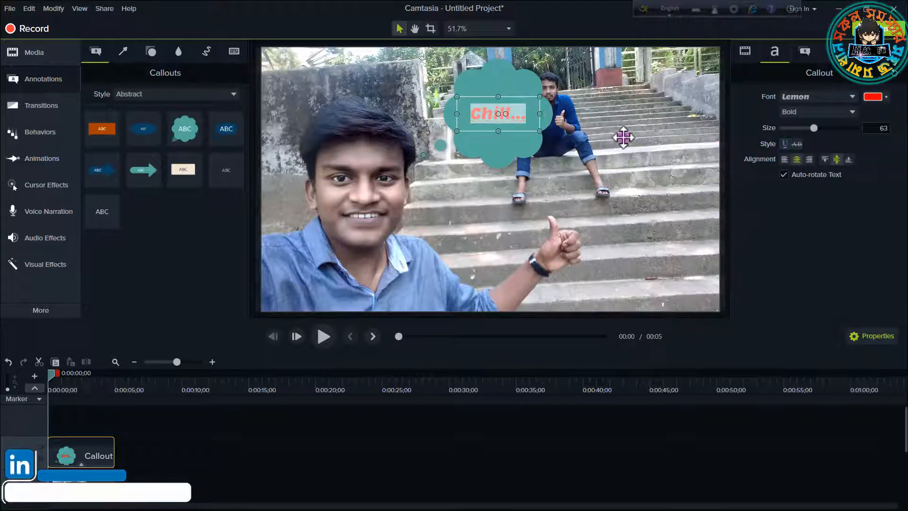
Align the "Chill..." text right and left inside the bubble, and return it to horizontal centre alignment
{"action": "left_click", "coordinate": [504, 112]}
{"action": "double_click", "coordinate": [504, 113]}
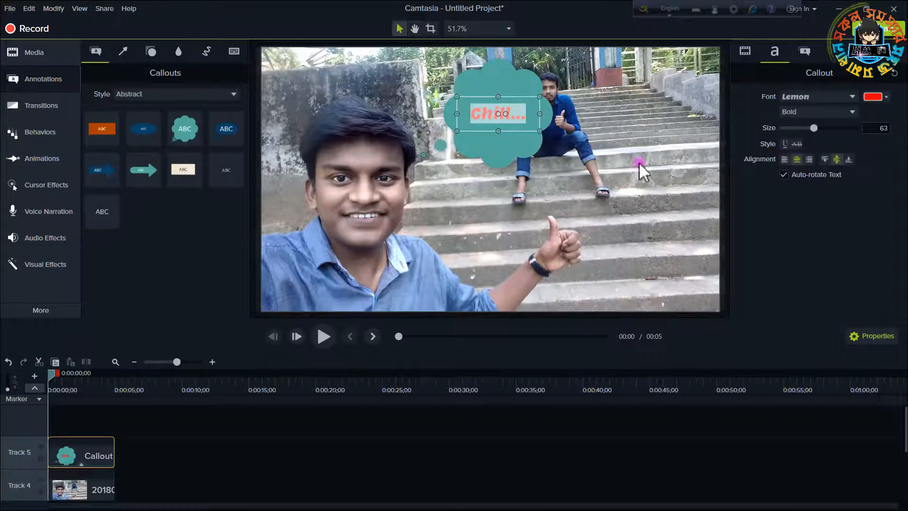
{"action": "left_click", "coordinate": [808, 160]}
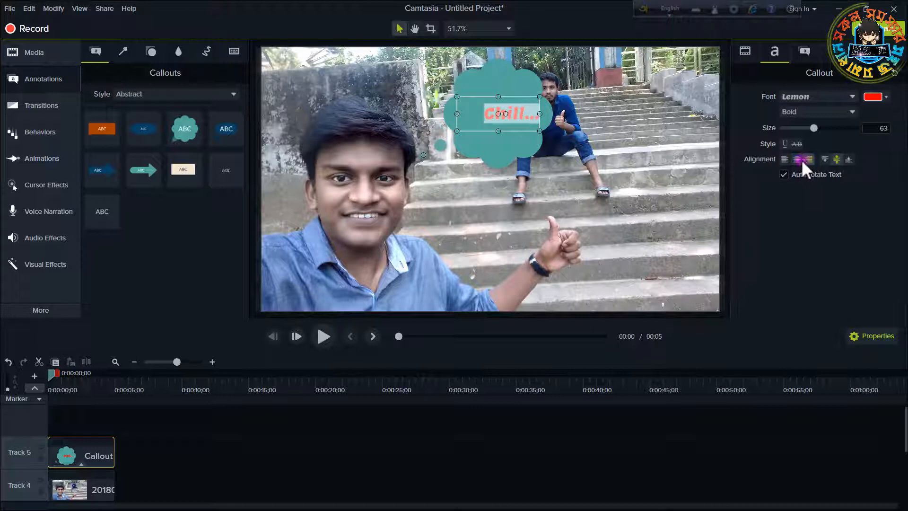
{"action": "left_click", "coordinate": [786, 159]}
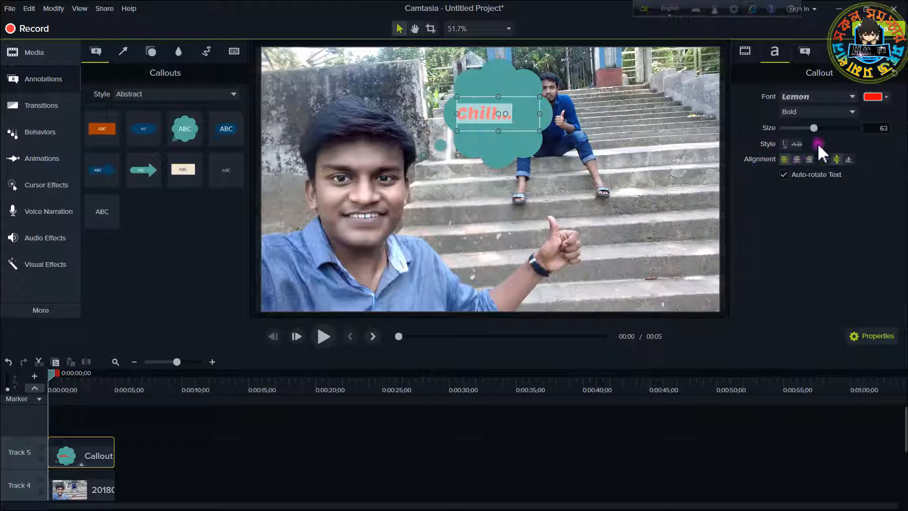
{"action": "left_click", "coordinate": [797, 160]}
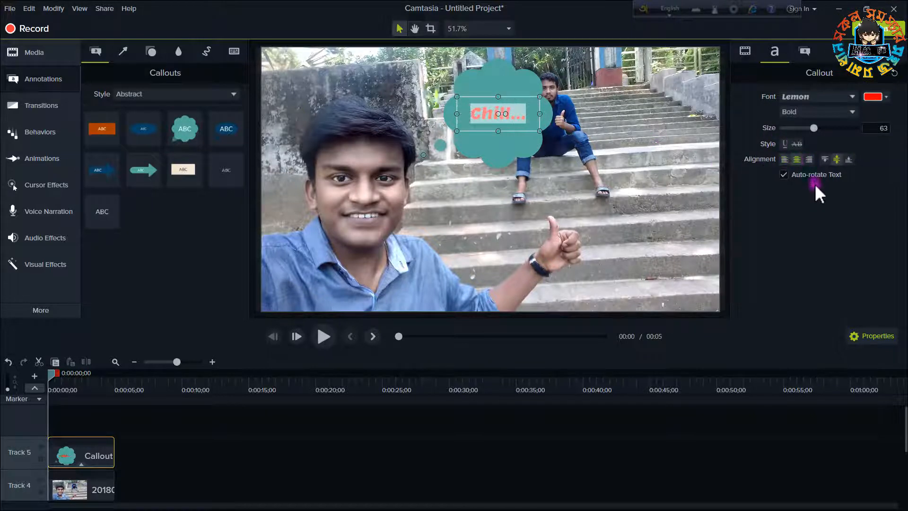
Align the "Chill..." text to the top of its text box and return it to vertical middle alignment
{"action": "left_click", "coordinate": [824, 159]}
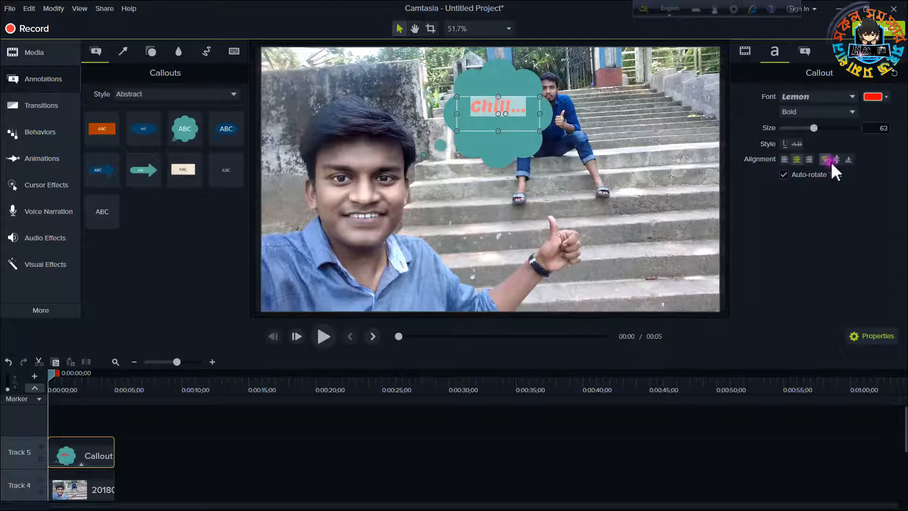
{"action": "left_click", "coordinate": [835, 160]}
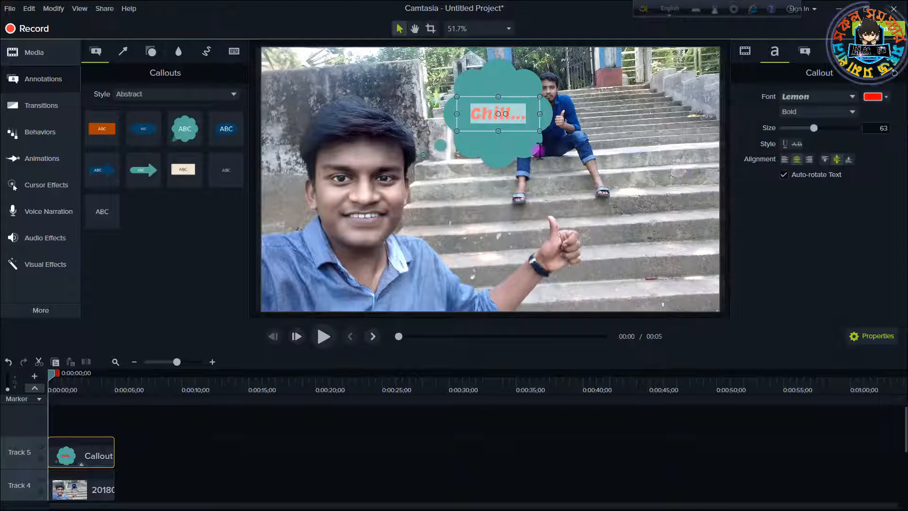
{"action": "left_click", "coordinate": [552, 162]}
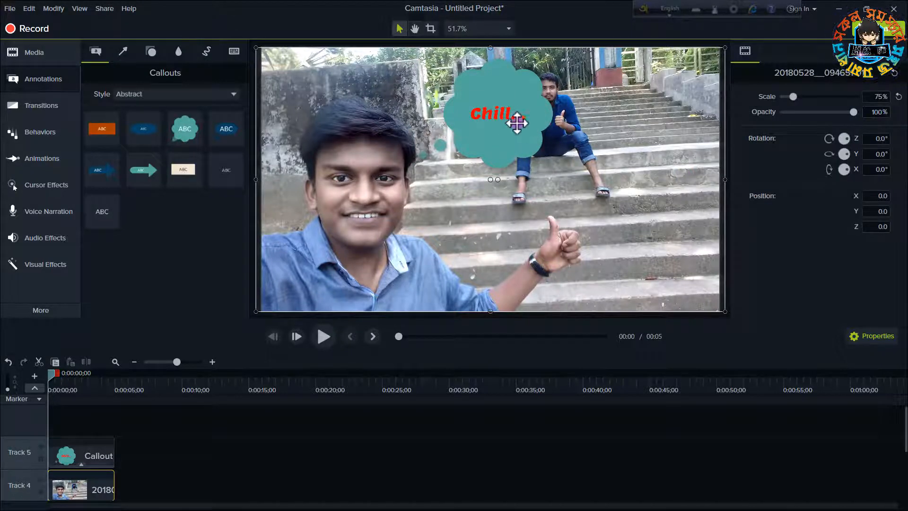
Shrink the thought bubble so it fits between the two people without covering the seated man
{"action": "left_click", "coordinate": [503, 84]}
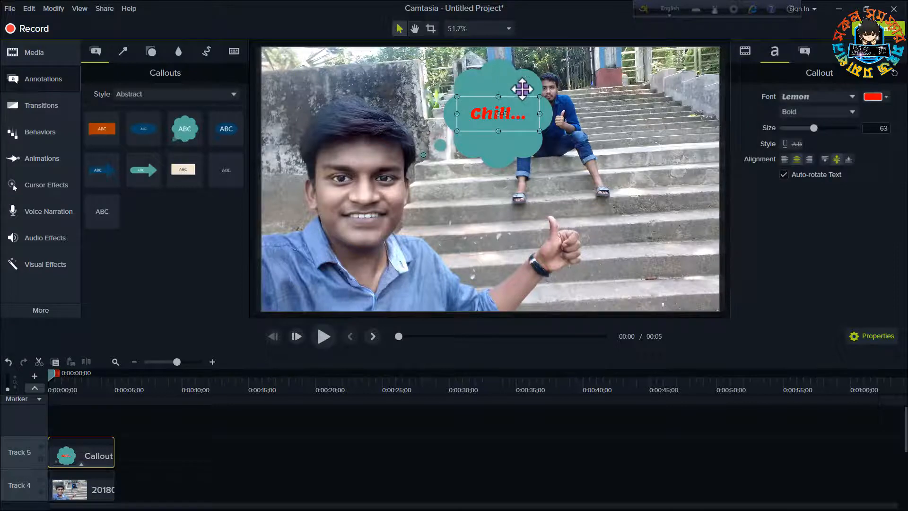
{"action": "mouse_move", "coordinate": [512, 146]}
{"action": "left_mouse_down"}
{"action": "mouse_move", "coordinate": [523, 130]}
{"action": "mouse_move", "coordinate": [509, 132]}
{"action": "left_mouse_up"}
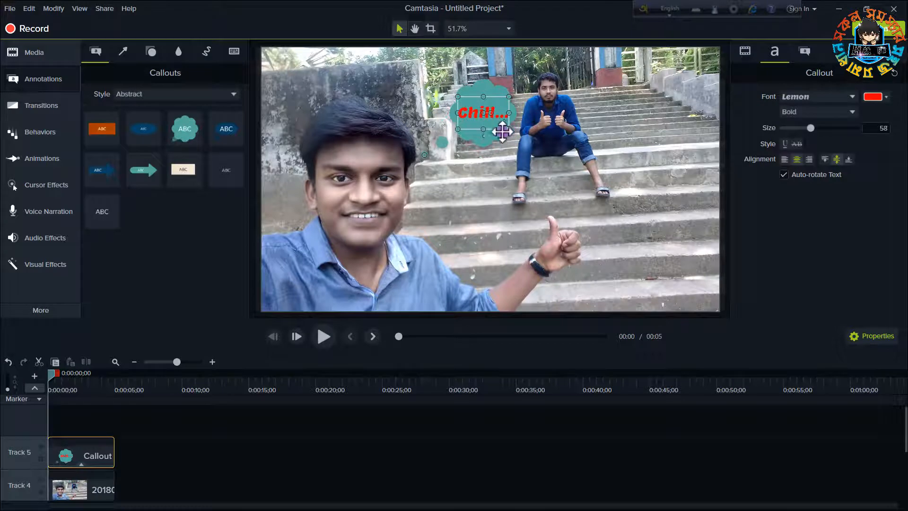
{"action": "left_click", "coordinate": [486, 116]}
{"action": "left_click", "coordinate": [486, 116]}
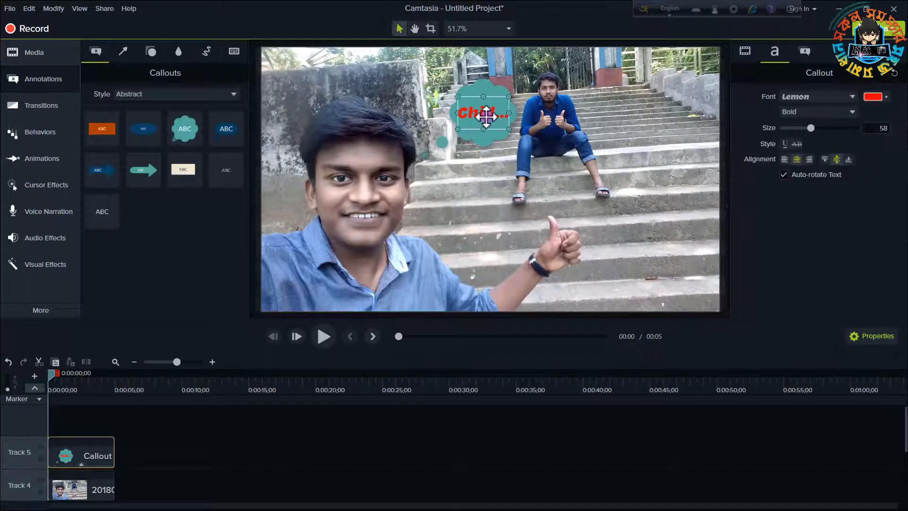
{"action": "left_click", "coordinate": [470, 136]}
{"action": "left_click", "coordinate": [470, 136]}
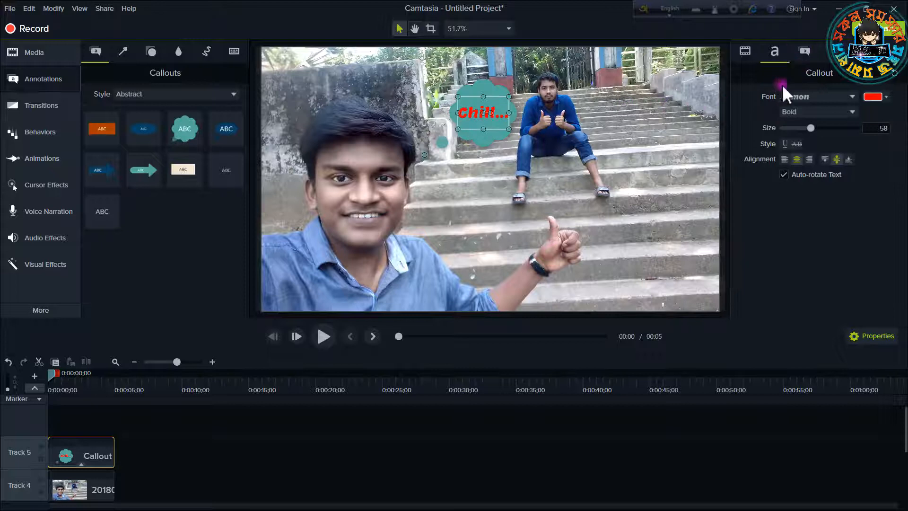
Change the callout's shape to Speech Bubble 2 and from there to Text Rectangle
{"action": "left_click", "coordinate": [809, 53]}
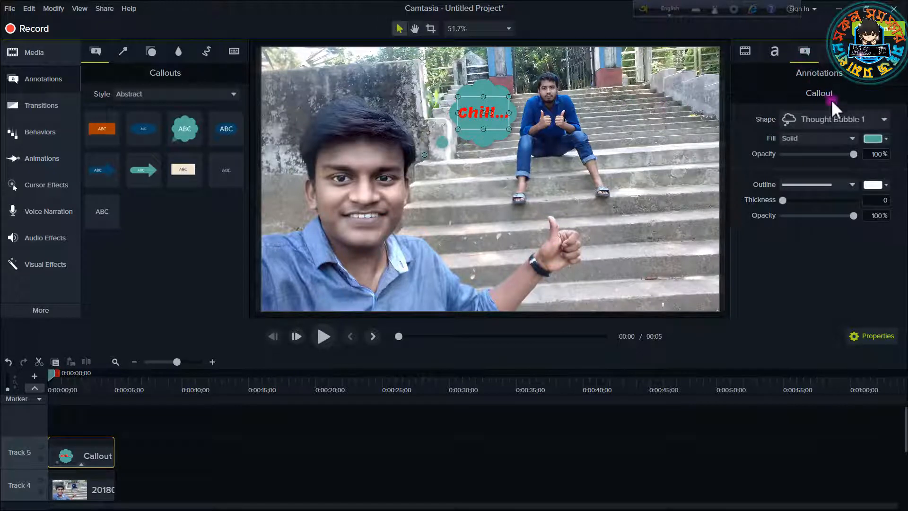
{"action": "left_click", "coordinate": [847, 118]}
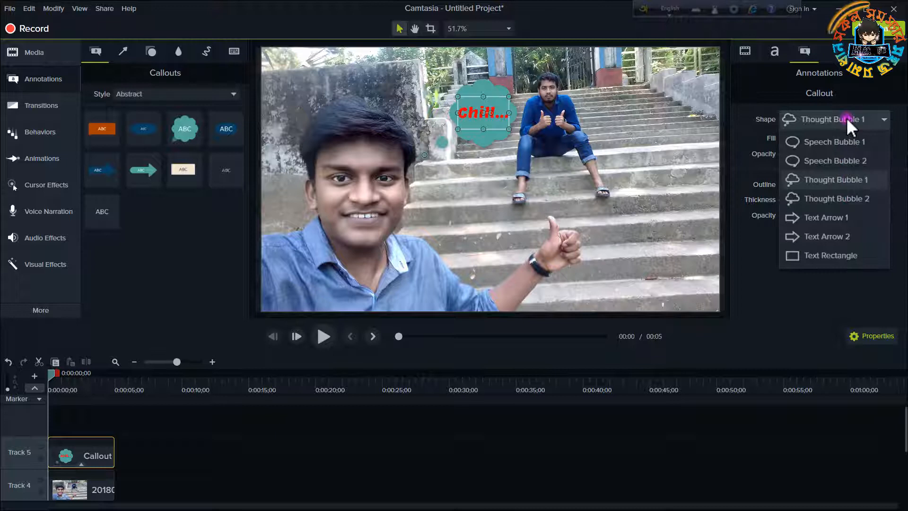
{"action": "left_click", "coordinate": [810, 163]}
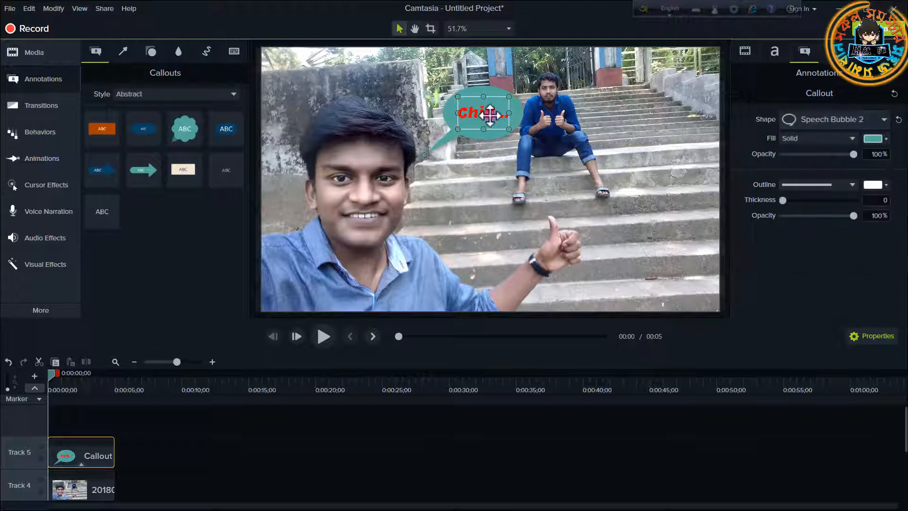
{"action": "left_click", "coordinate": [852, 124]}
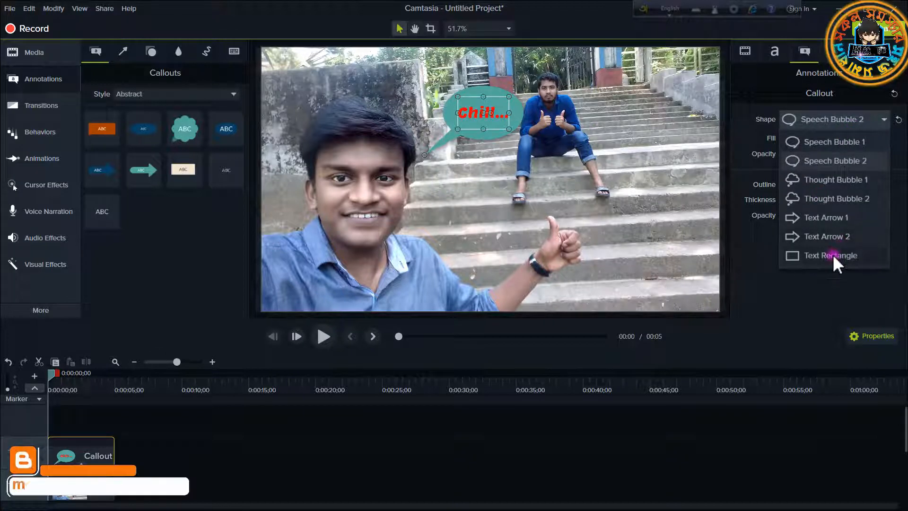
{"action": "left_click", "coordinate": [833, 255]}
Change the "Chill..." callout's shape to Thought Bubble 2 and give it a dark green gradient fill
{"action": "left_click", "coordinate": [827, 118]}
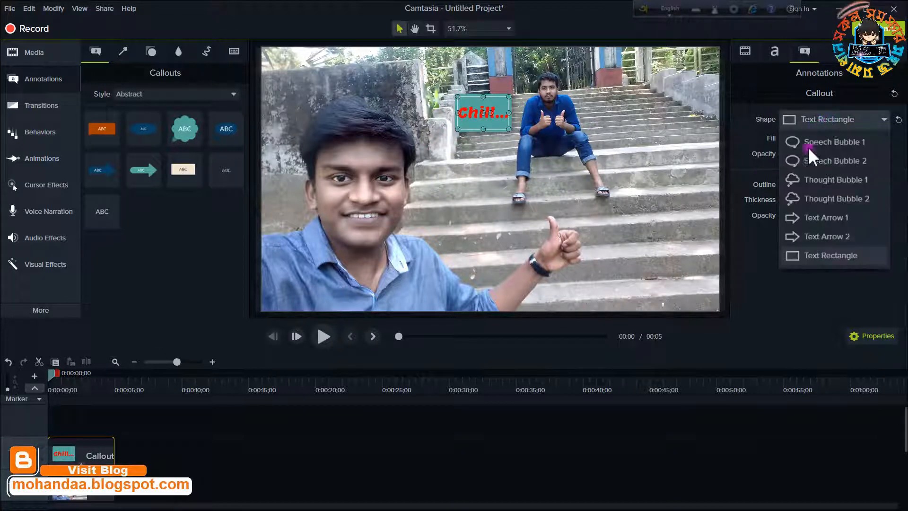
{"action": "left_click", "coordinate": [808, 198]}
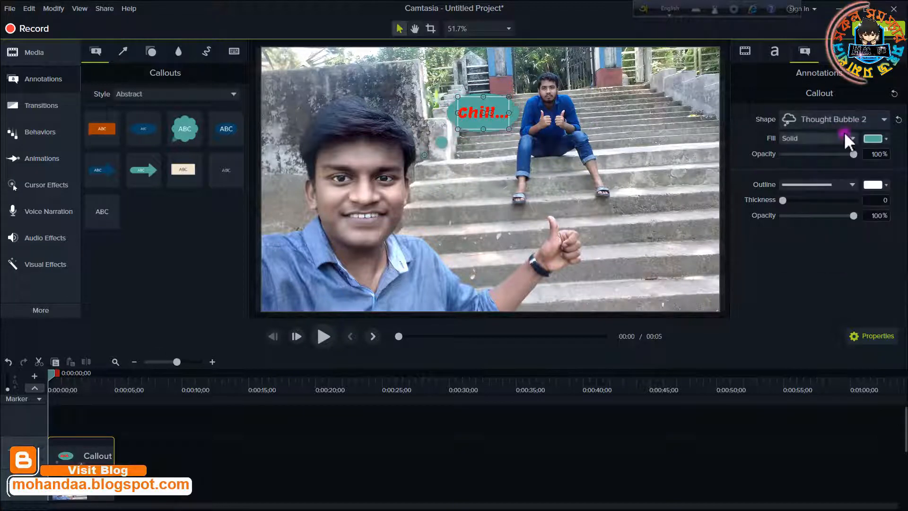
{"action": "left_click", "coordinate": [822, 138]}
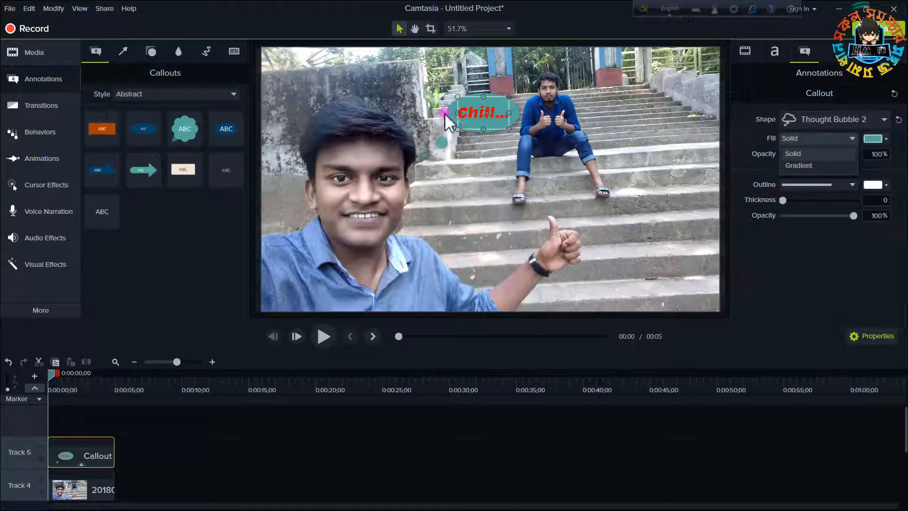
{"action": "left_click", "coordinate": [803, 166]}
{"action": "left_click", "coordinate": [880, 140]}
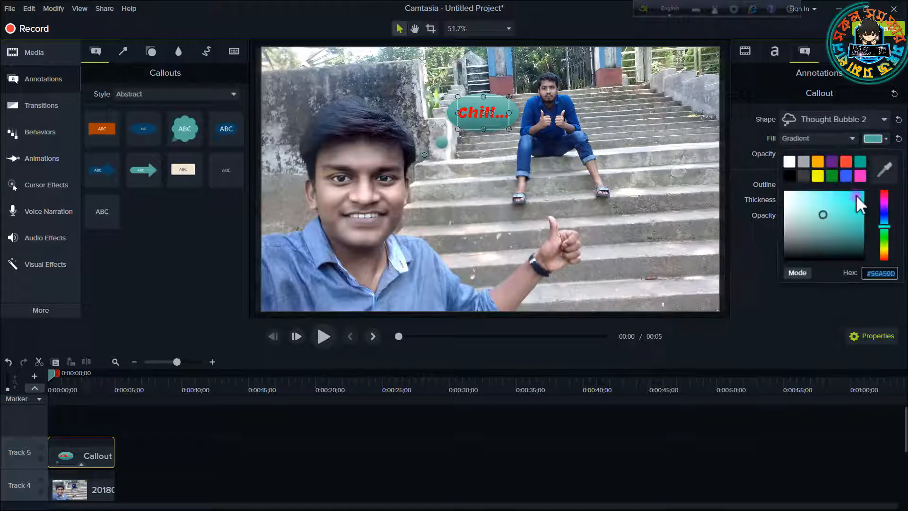
{"action": "left_click_drag", "start_coordinate": [855, 205], "coordinate": [886, 258]}
{"action": "left_click", "coordinate": [577, 148]}
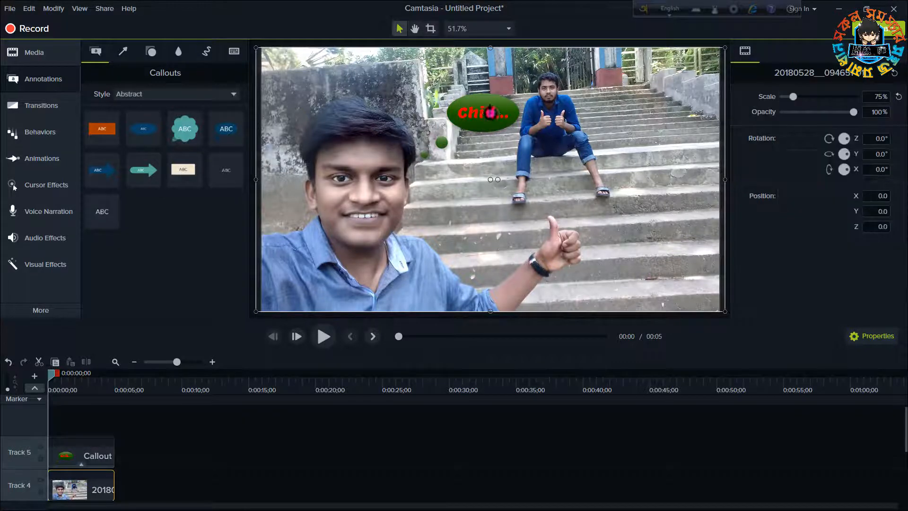
Reduce the fill opacity of the "Chill..." thought bubble to 85%
{"action": "left_click", "coordinate": [479, 99]}
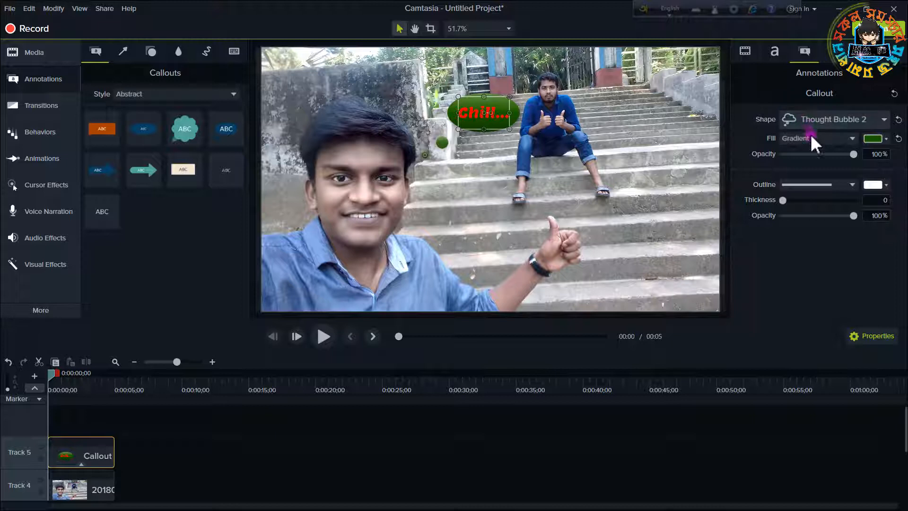
{"action": "left_click", "coordinate": [828, 153]}
{"action": "mouse_move", "coordinate": [828, 153]}
{"action": "left_mouse_down"}
{"action": "mouse_move", "coordinate": [782, 152]}
{"action": "mouse_move", "coordinate": [843, 153]}
{"action": "left_mouse_up"}
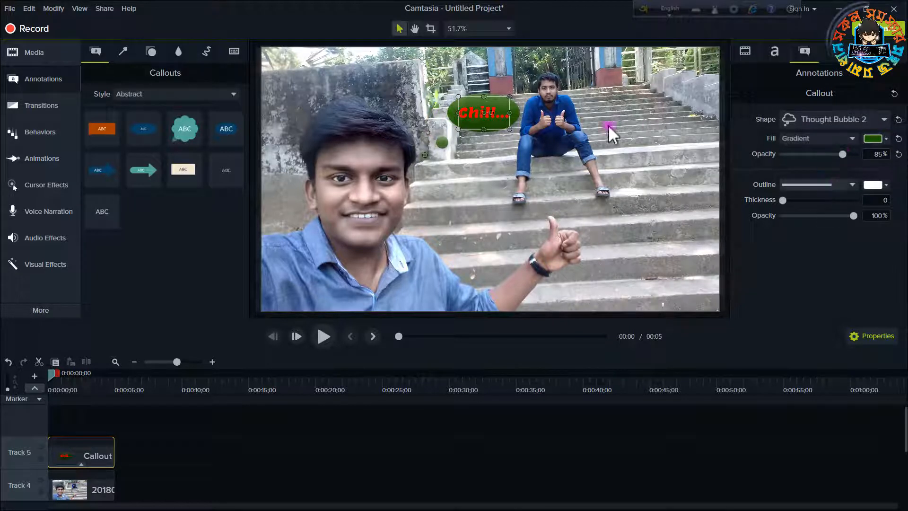
{"action": "left_click", "coordinate": [539, 118]}
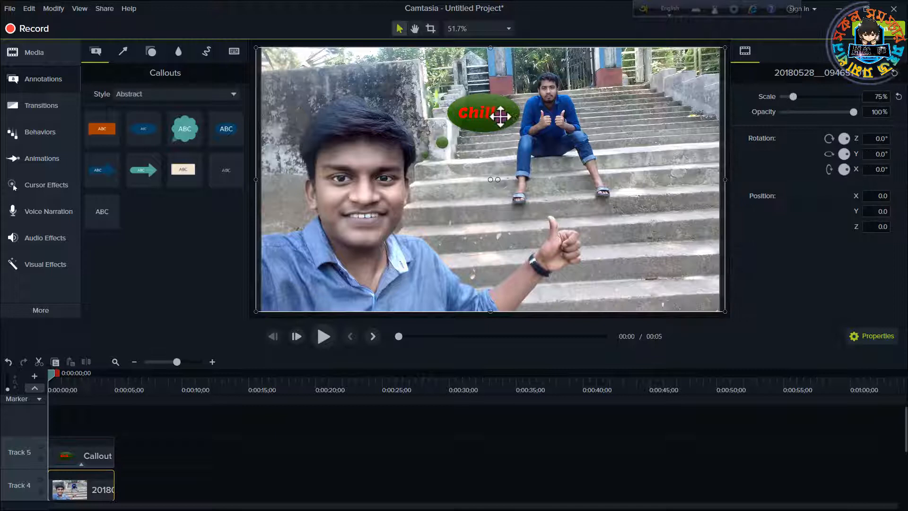
{"action": "left_click", "coordinate": [483, 120]}
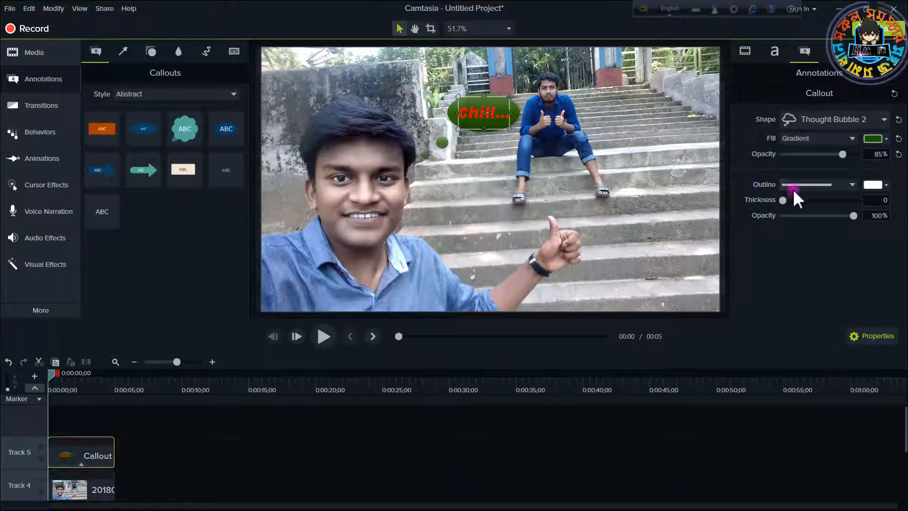
Give the "Chill..." callout a dotted outline in black
{"action": "left_click", "coordinate": [807, 186]}
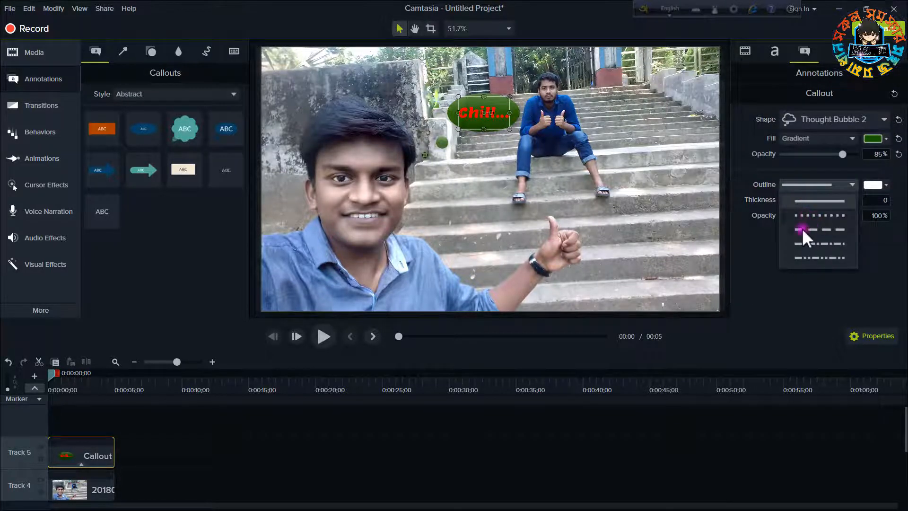
{"action": "left_click", "coordinate": [813, 215]}
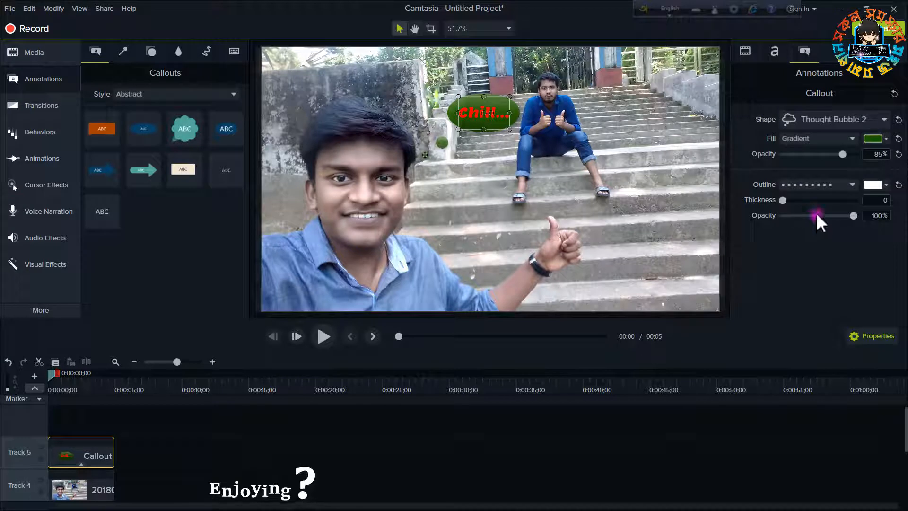
{"action": "left_click", "coordinate": [875, 185]}
{"action": "left_click", "coordinate": [794, 220]}
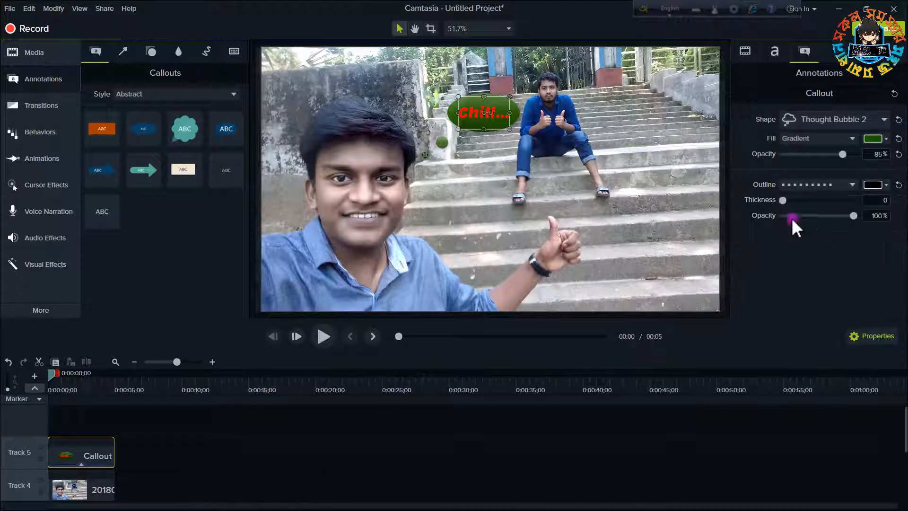
Try an outline thickness of 5 on the "Chill..." callout, return it to 0, and set the outline opacity to 0%
{"action": "left_click_drag", "start_coordinate": [807, 201], "coordinate": [787, 205]}
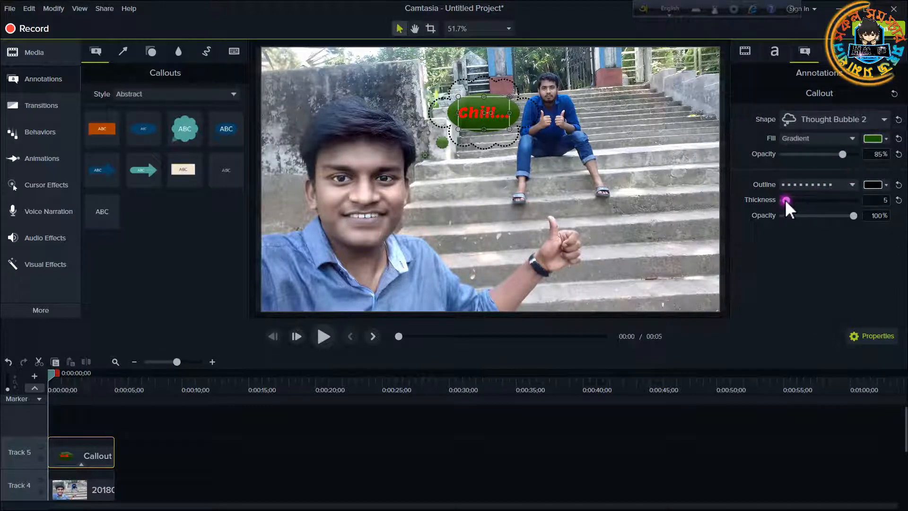
{"action": "left_click_drag", "start_coordinate": [785, 200], "coordinate": [770, 200]}
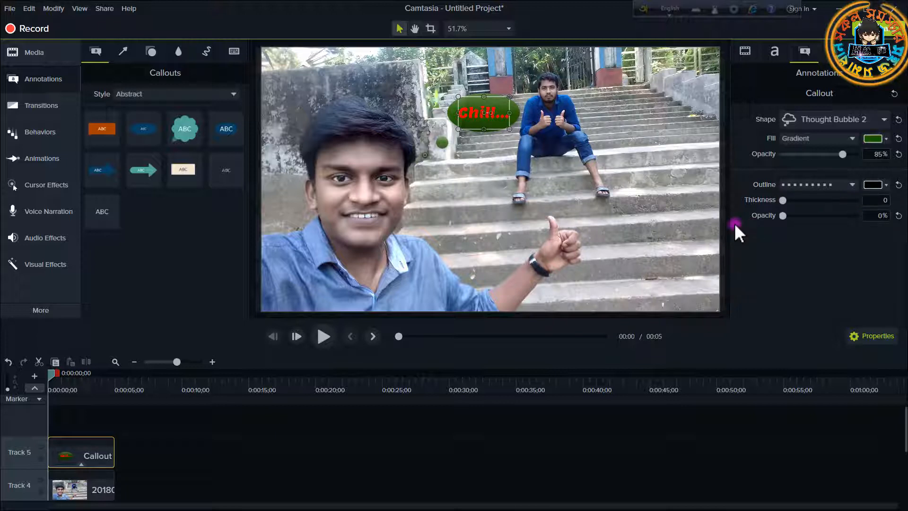
{"action": "left_click", "coordinate": [549, 168]}
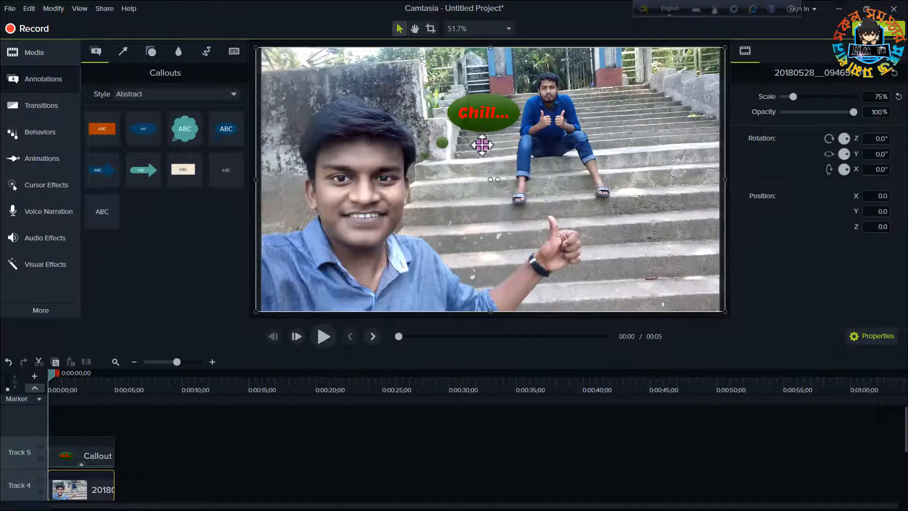
{"action": "left_click", "coordinate": [487, 113]}
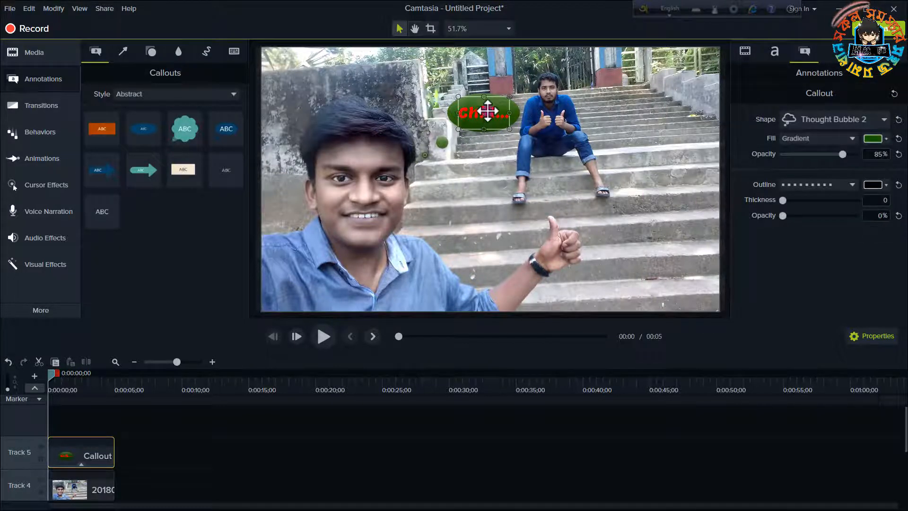
Delete the "Chill..." callout from the project and check the available callout styles
{"action": "key", "text": "Delete"}
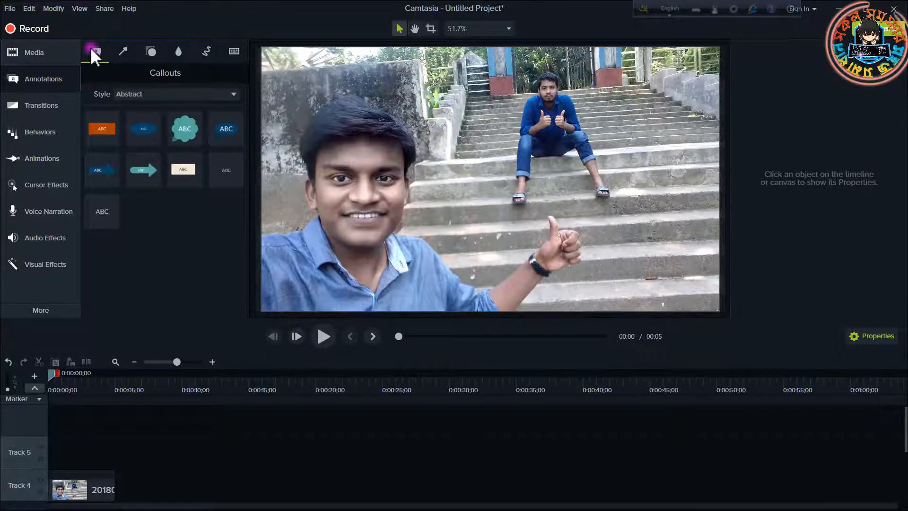
{"action": "left_click", "coordinate": [155, 95]}
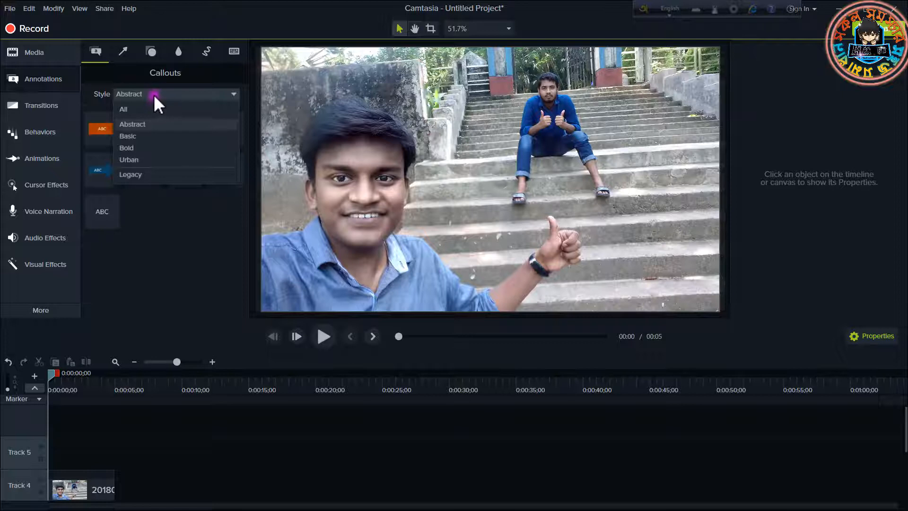
{"action": "left_click", "coordinate": [155, 94]}
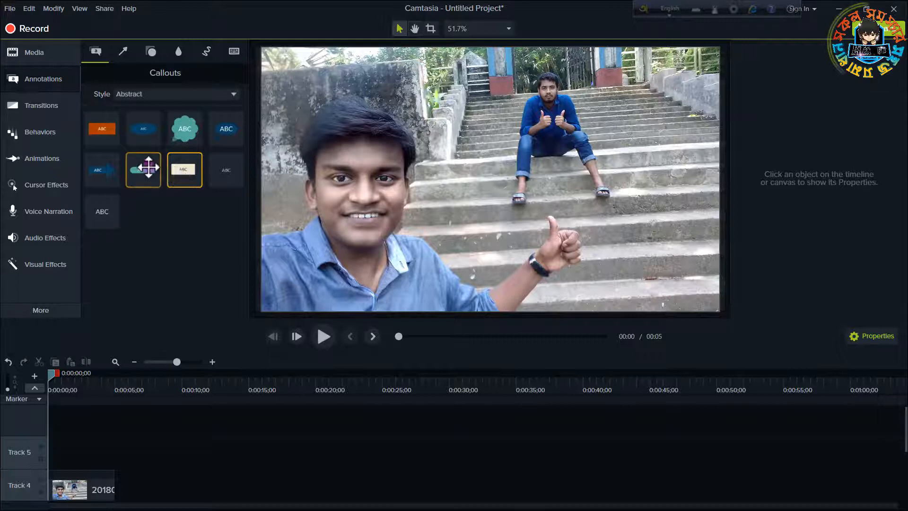
Add the teal Abstract arrow callout beside the seated man, pointing at him, and label it with his name
{"action": "left_click_drag", "start_coordinate": [143, 170], "coordinate": [393, 153]}
{"action": "left_click_drag", "start_coordinate": [540, 150], "coordinate": [643, 90]}
{"action": "double_click", "coordinate": [643, 90]}
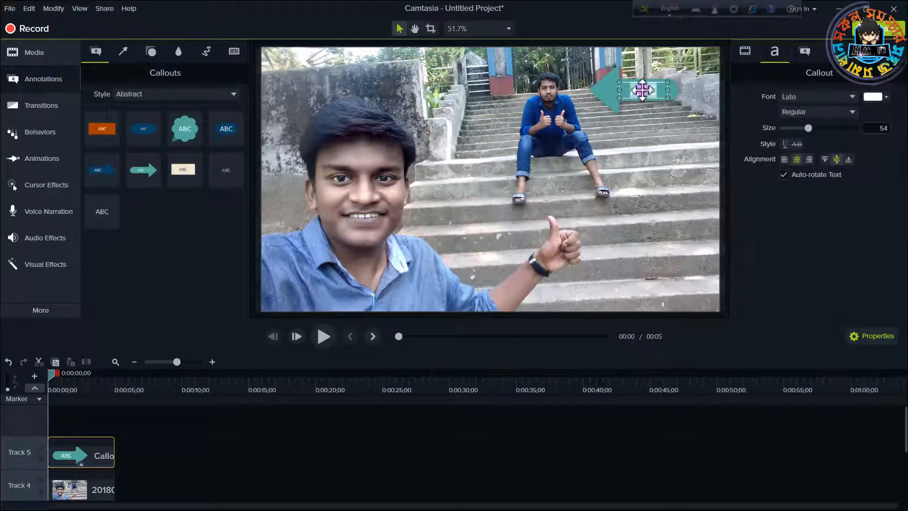
{"action": "type", "text": "Koddu"}
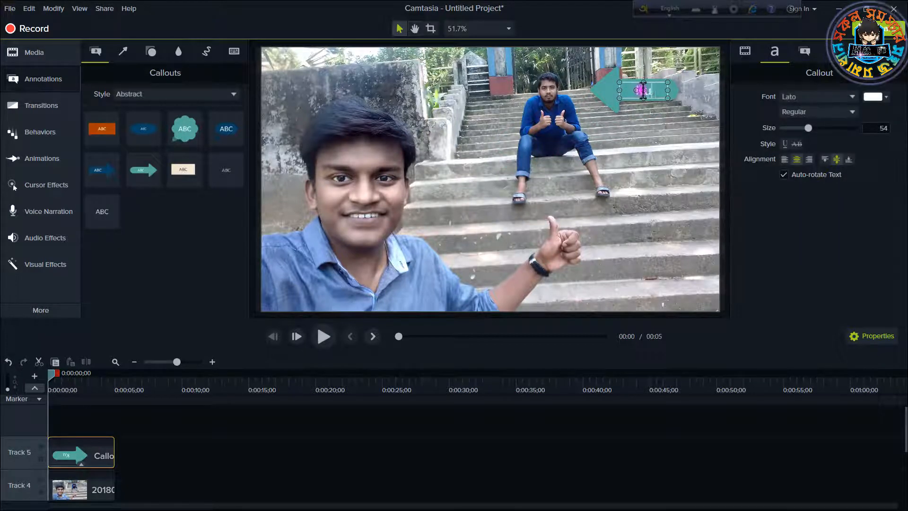
{"action": "type", "text": "s"}
{"action": "left_click", "coordinate": [690, 126]}
{"action": "left_click", "coordinate": [669, 91]}
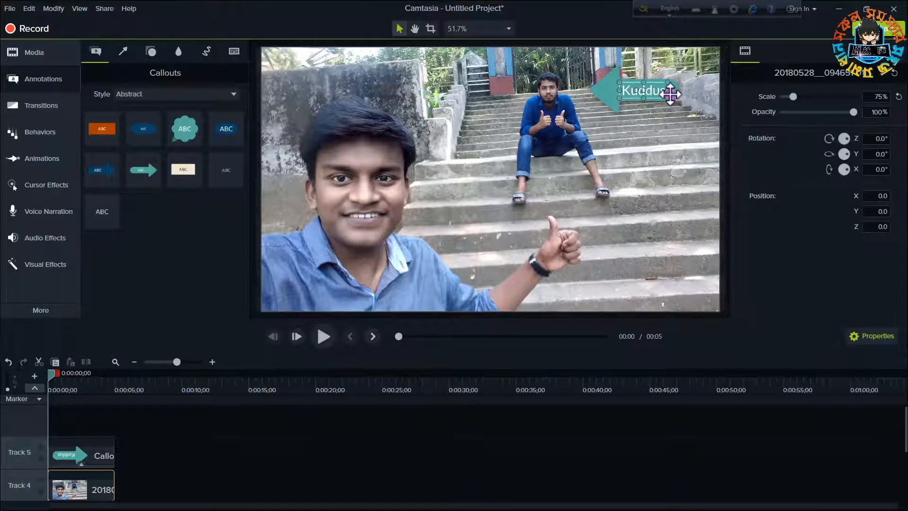
Shorten the arrow callout's clip to the middle part of the photo clip, play the timeline, and return the playhead to the start
{"action": "left_click", "coordinate": [49, 453]}
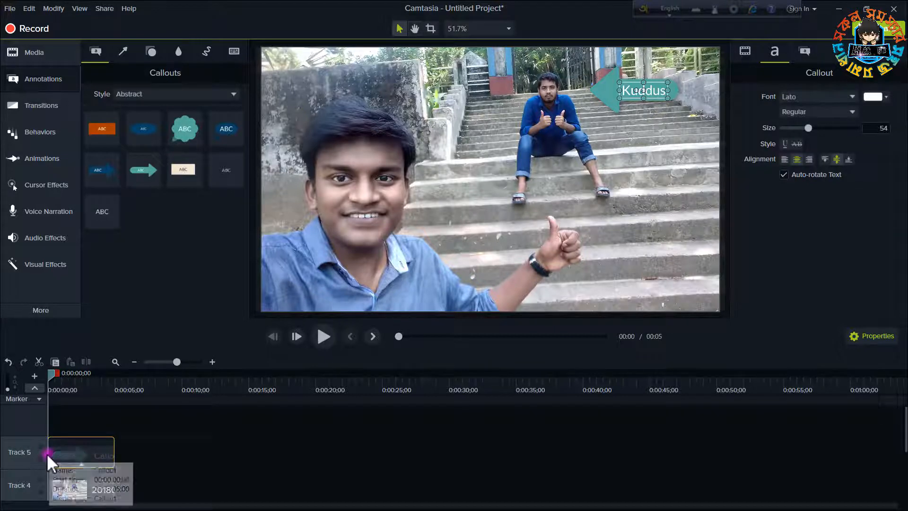
{"action": "left_click_drag", "start_coordinate": [50, 454], "coordinate": [80, 458]}
{"action": "left_click", "coordinate": [52, 373]}
{"action": "left_click", "coordinate": [326, 336]}
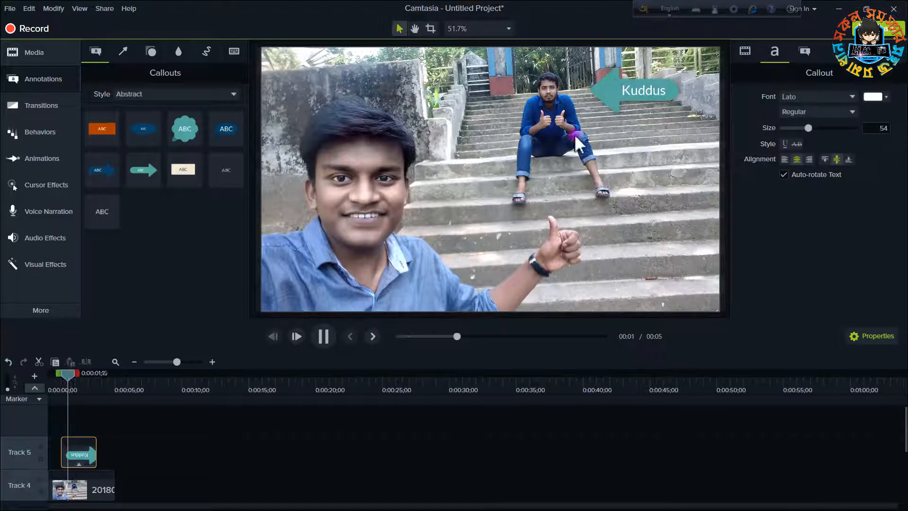
{"action": "left_click", "coordinate": [324, 336]}
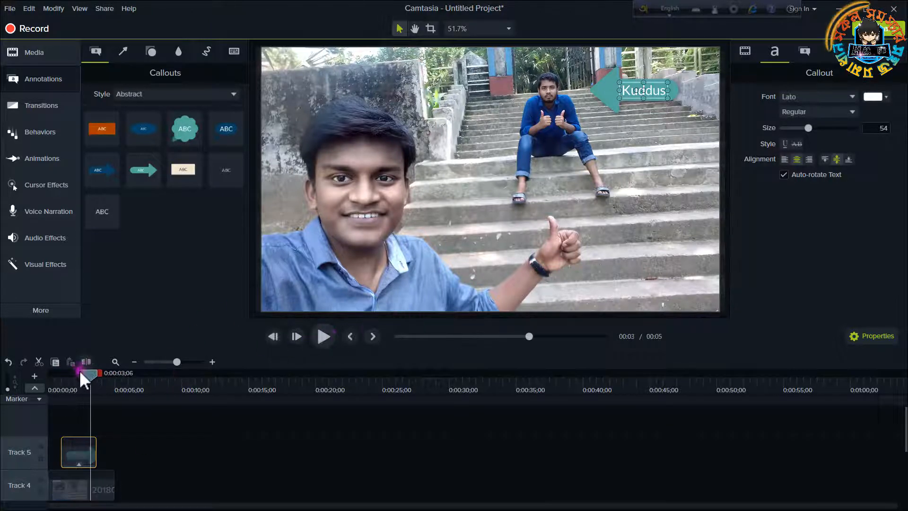
{"action": "left_click_drag", "start_coordinate": [89, 378], "coordinate": [35, 389]}
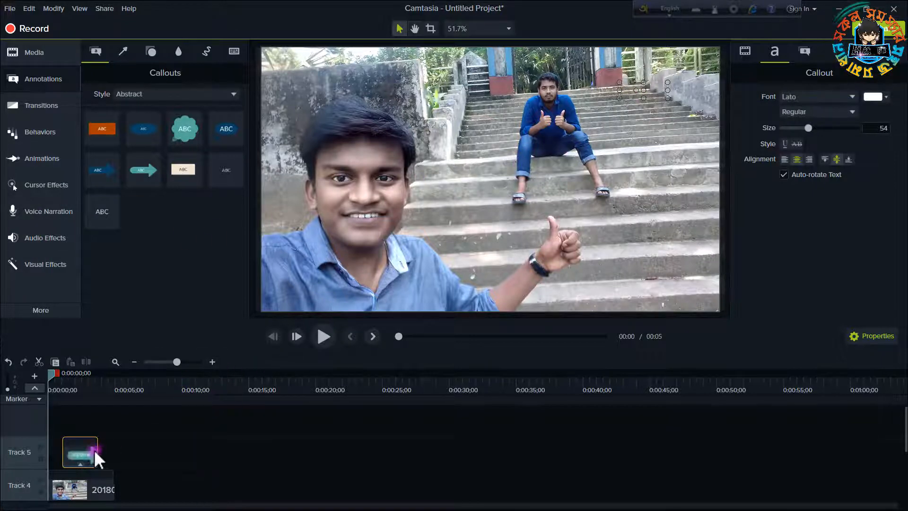
Examine the arrow callout's annotation and visual properties, down to its Drop Shadow settings, with the playhead at 0:00:02;07
{"action": "left_click_drag", "start_coordinate": [52, 378], "coordinate": [77, 380]}
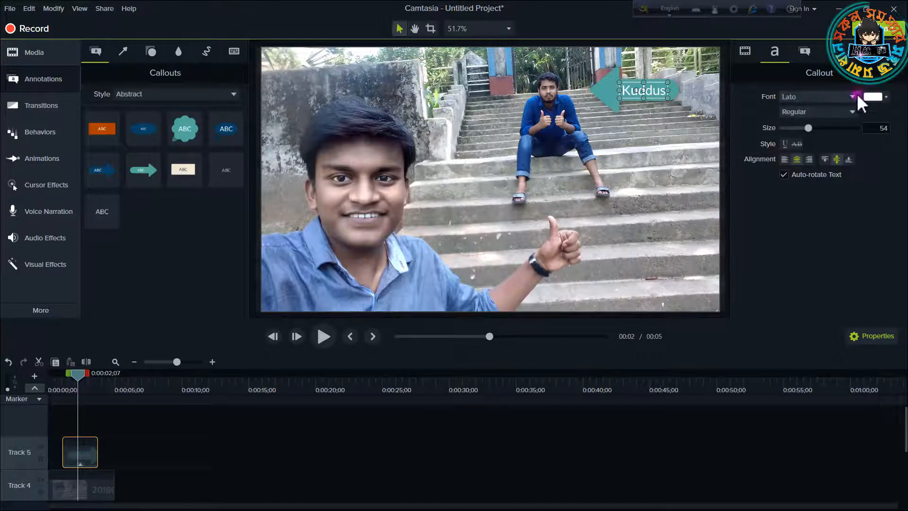
{"action": "left_click", "coordinate": [808, 55]}
{"action": "left_click", "coordinate": [746, 51]}
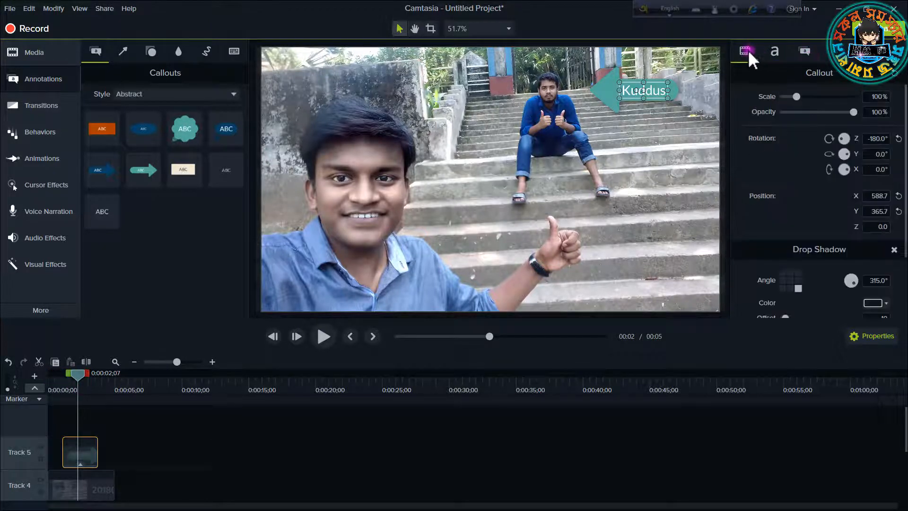
{"action": "scroll", "coordinate": [799, 249], "scroll_direction": "down", "scroll_amount": 3}
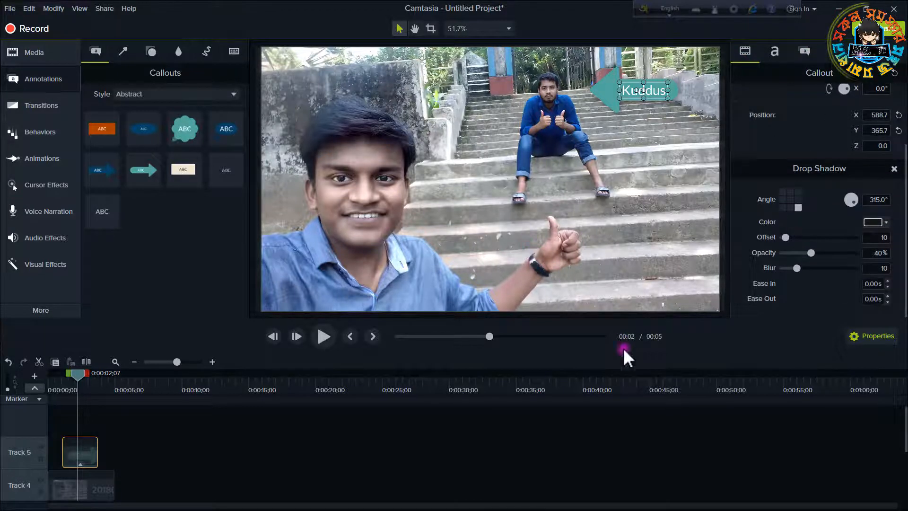
Delete the arrow callout from Track 5
{"action": "left_click", "coordinate": [145, 480]}
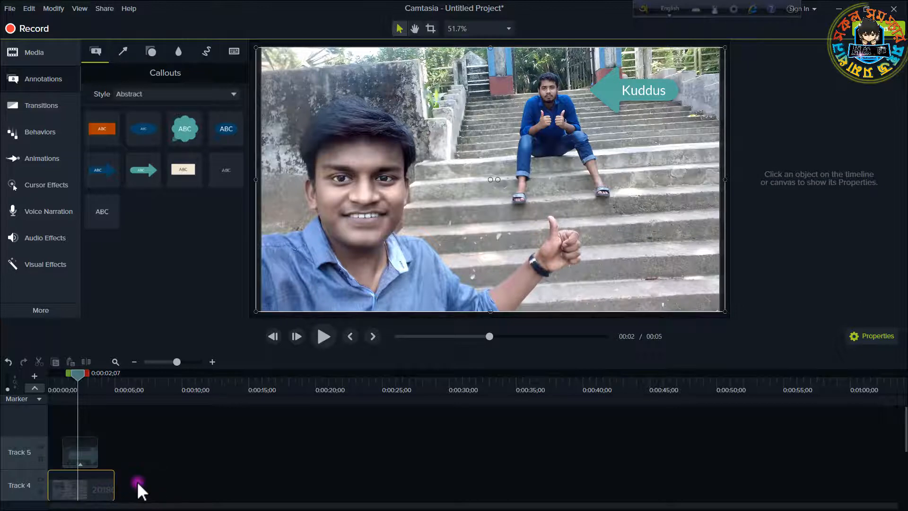
{"action": "left_click", "coordinate": [95, 448]}
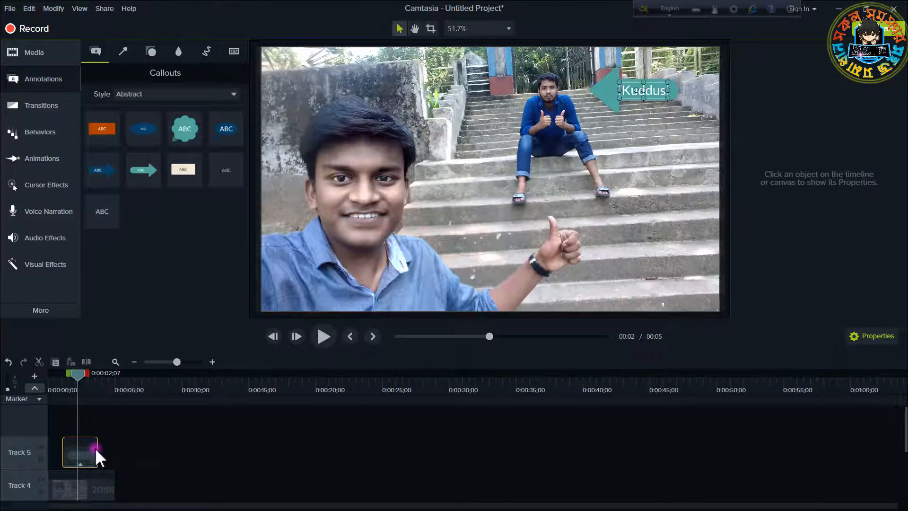
{"action": "key", "text": "Delete"}
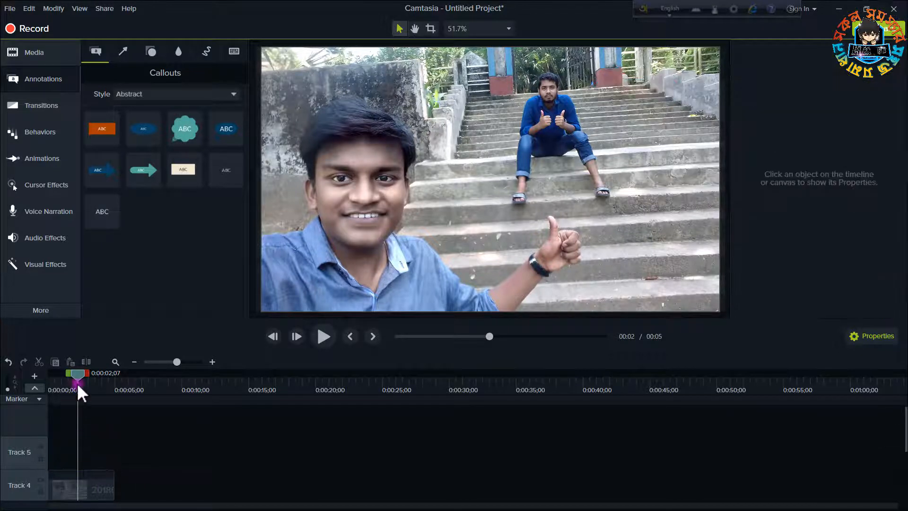
Place the playhead at 0:00:01;06 and switch the callout library to the Urban style
{"action": "left_click_drag", "start_coordinate": [76, 374], "coordinate": [63, 376]}
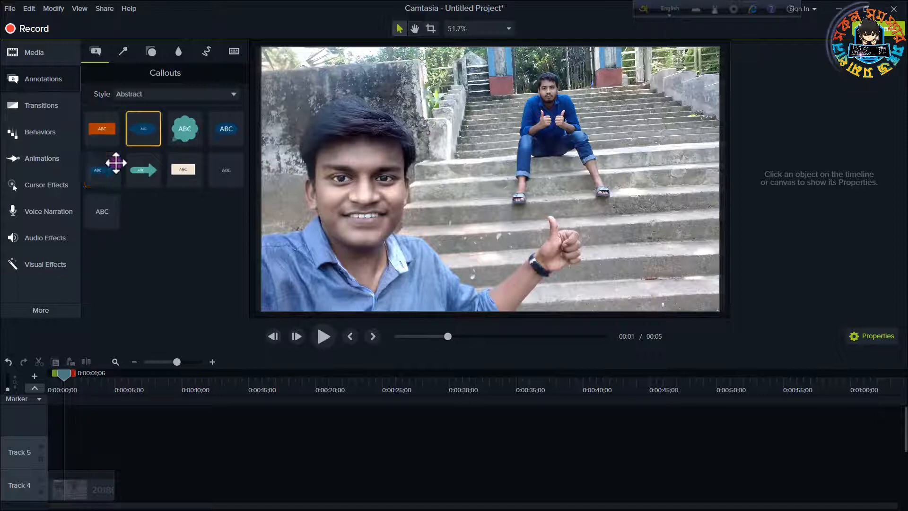
{"action": "left_click", "coordinate": [184, 96]}
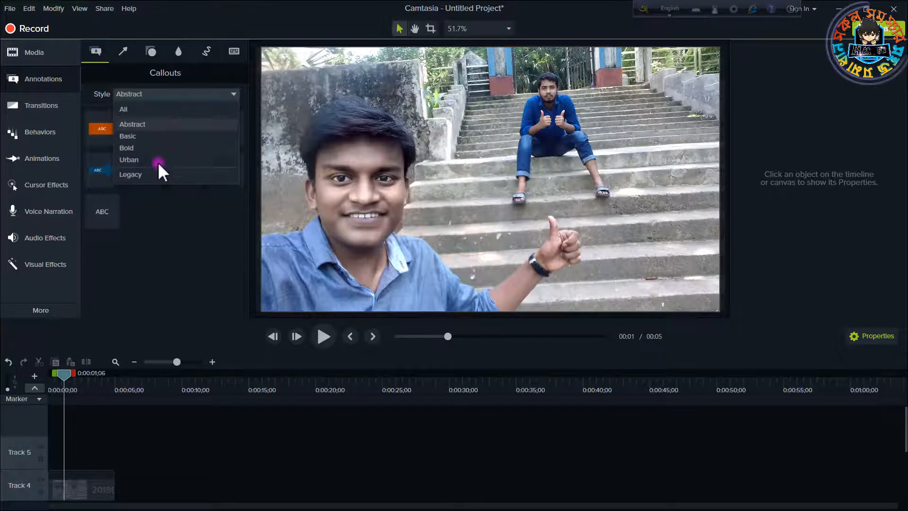
{"action": "left_click", "coordinate": [158, 161]}
{"action": "left_click_drag", "start_coordinate": [102, 170], "coordinate": [131, 219]}
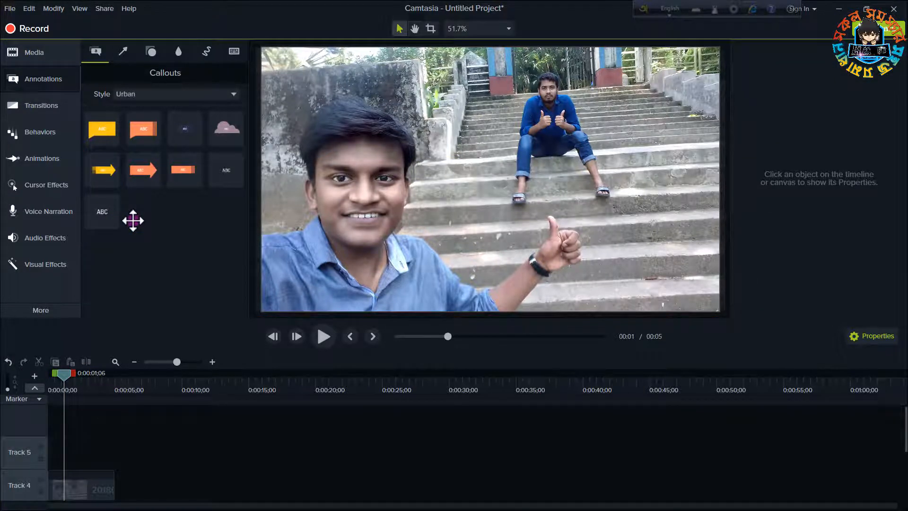
Add the plain ABC text callout from the Urban style to Track 5 at 0:00:01;06
{"action": "left_click", "coordinate": [122, 52]}
{"action": "left_click", "coordinate": [96, 52]}
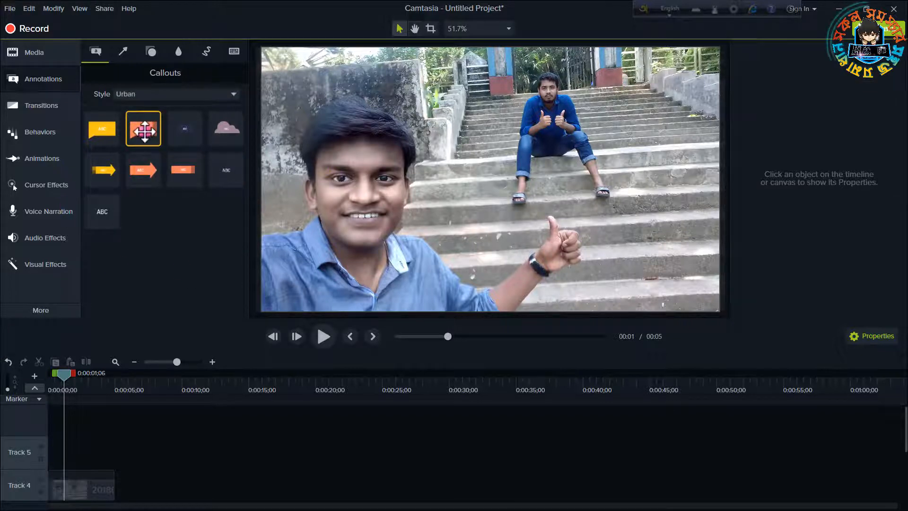
{"action": "left_click_drag", "start_coordinate": [106, 218], "coordinate": [83, 439]}
{"action": "left_click_drag", "start_coordinate": [76, 450], "coordinate": [58, 452]}
{"action": "left_click", "coordinate": [489, 168]}
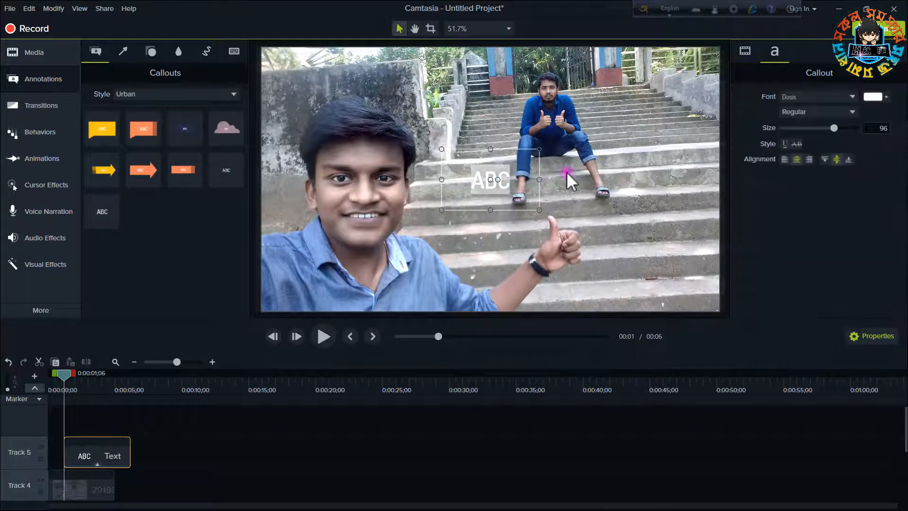
{"action": "left_click", "coordinate": [585, 143]}
{"action": "left_click", "coordinate": [498, 181]}
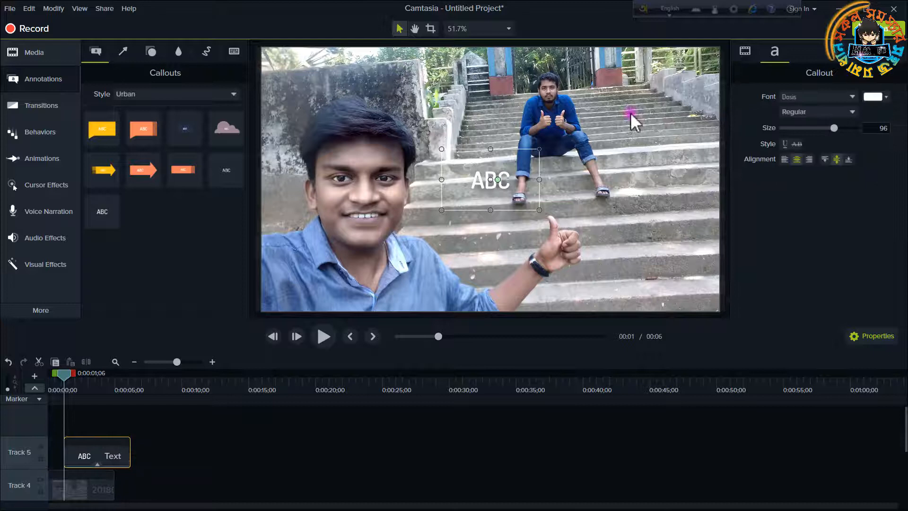
Change the ABC text callout's font color to red and delete the callout from Track 5
{"action": "left_click", "coordinate": [873, 97]}
{"action": "mouse_move", "coordinate": [844, 181]}
{"action": "left_mouse_down"}
{"action": "mouse_move", "coordinate": [829, 207]}
{"action": "mouse_move", "coordinate": [787, 177]}
{"action": "mouse_move", "coordinate": [852, 193]}
{"action": "mouse_move", "coordinate": [821, 173]}
{"action": "left_mouse_up"}
{"action": "left_click", "coordinate": [572, 185]}
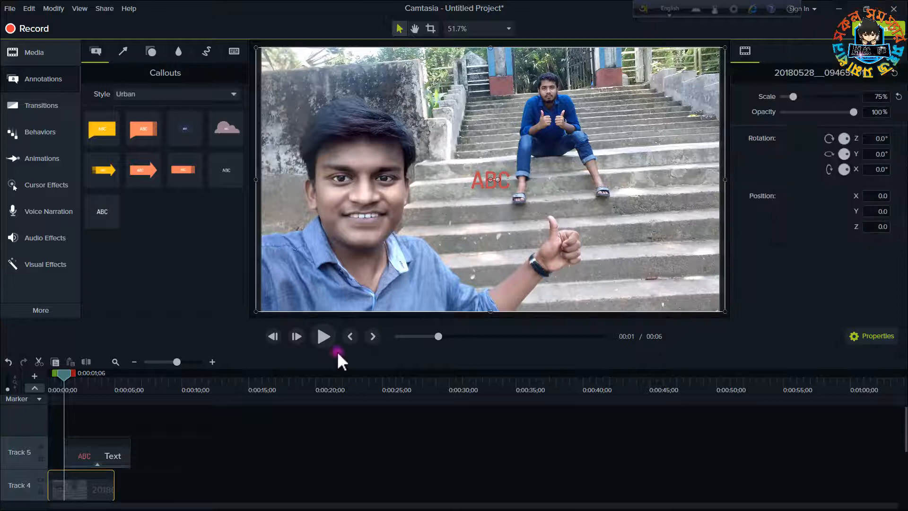
{"action": "left_click", "coordinate": [115, 446]}
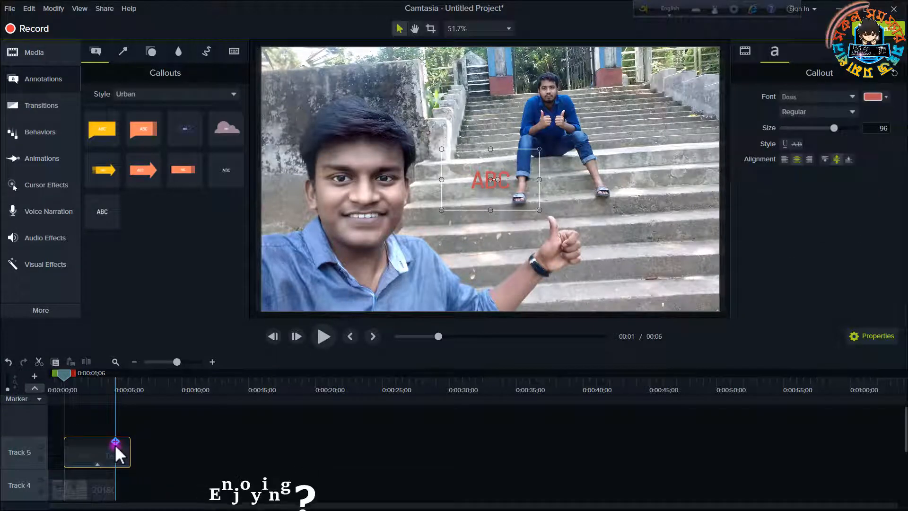
{"action": "key", "text": "Delete"}
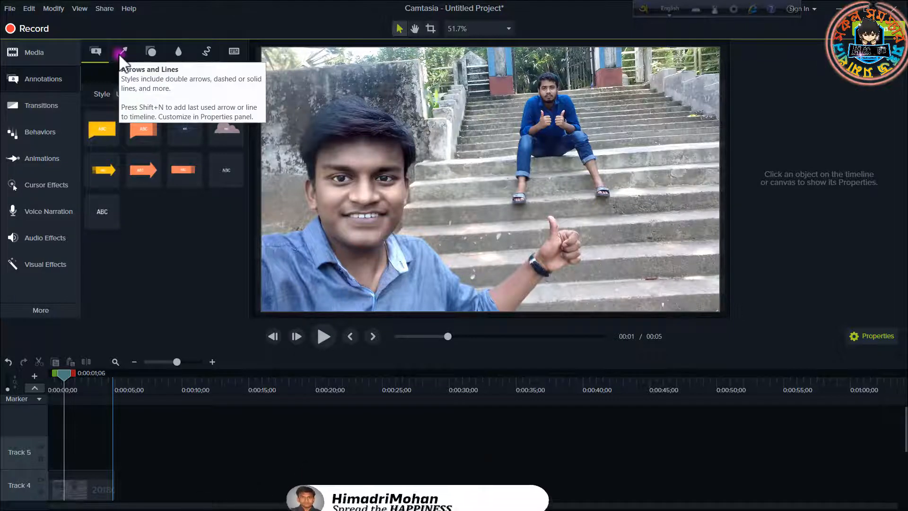
Show all styles of arrows and lines and place the dark blue arrow on the photo at 0:00:01;06
{"action": "left_click", "coordinate": [121, 52]}
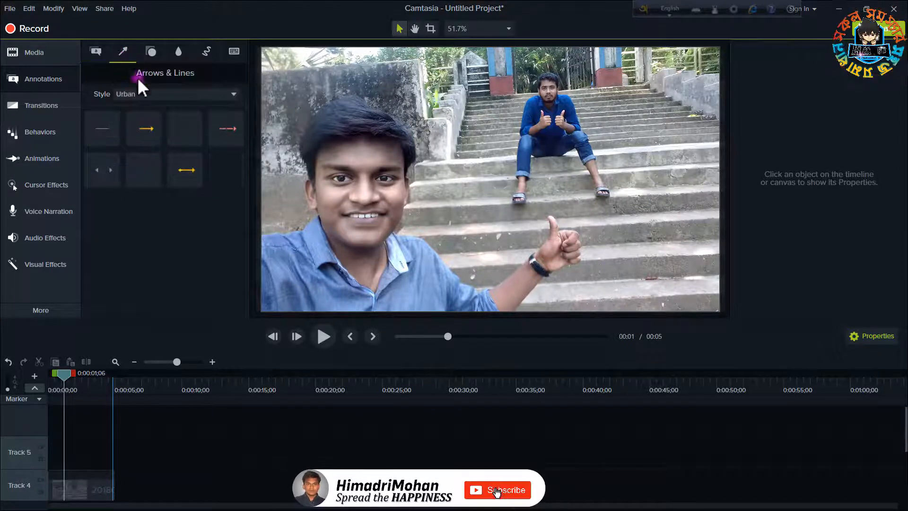
{"action": "left_click", "coordinate": [137, 92]}
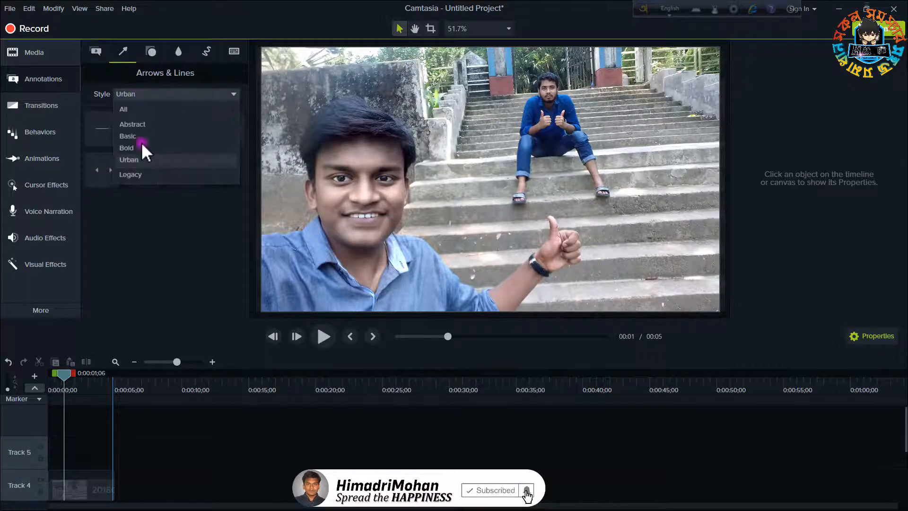
{"action": "left_click", "coordinate": [133, 110]}
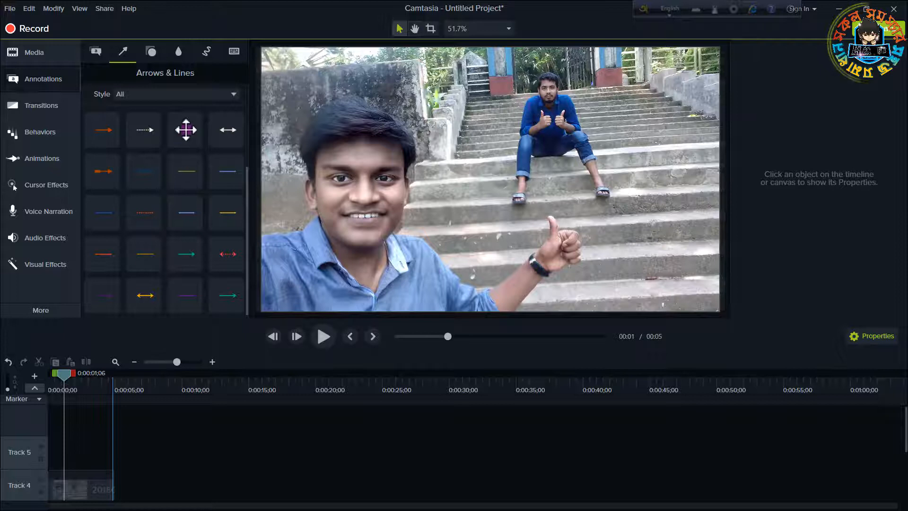
{"action": "left_click_drag", "start_coordinate": [148, 174], "coordinate": [423, 264]}
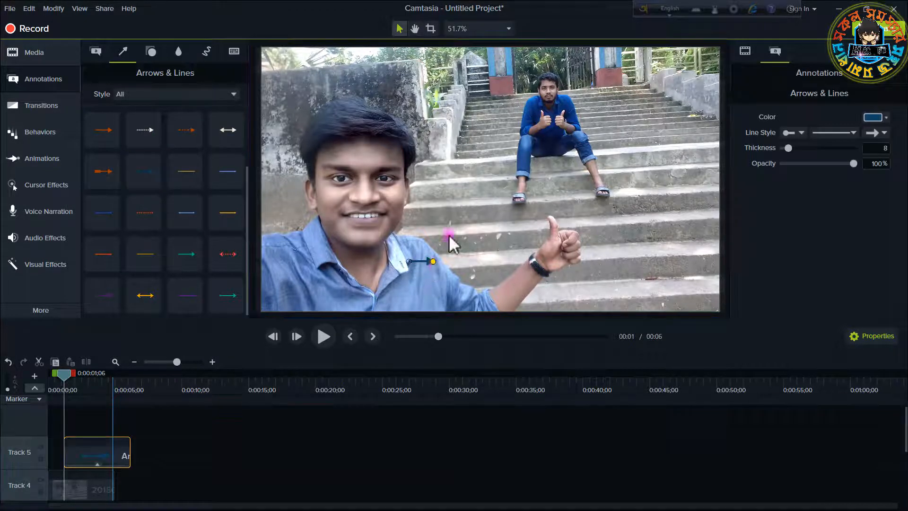
Reposition the arrow's ends so it runs from the lower steps up to the seated man's foot
{"action": "left_click_drag", "start_coordinate": [449, 234], "coordinate": [528, 120]}
{"action": "left_click_drag", "start_coordinate": [408, 262], "coordinate": [679, 265]}
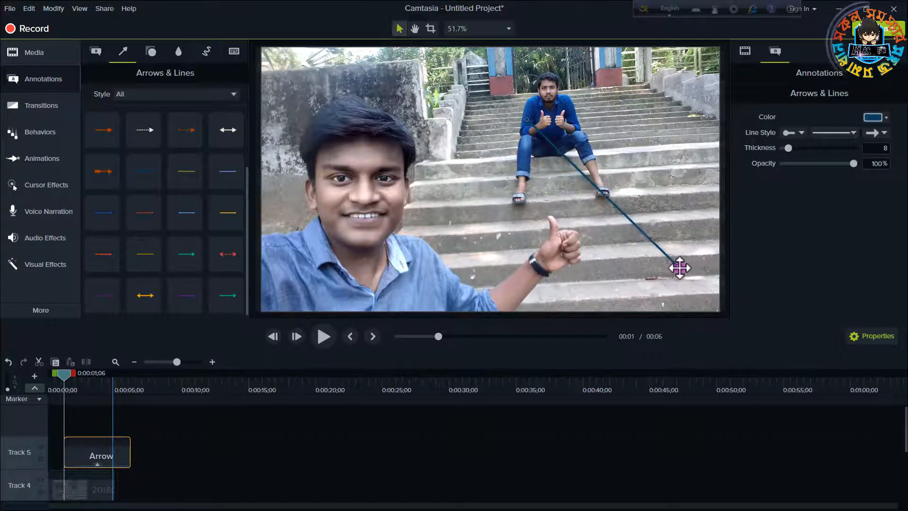
{"action": "left_click_drag", "start_coordinate": [527, 118], "coordinate": [616, 206]}
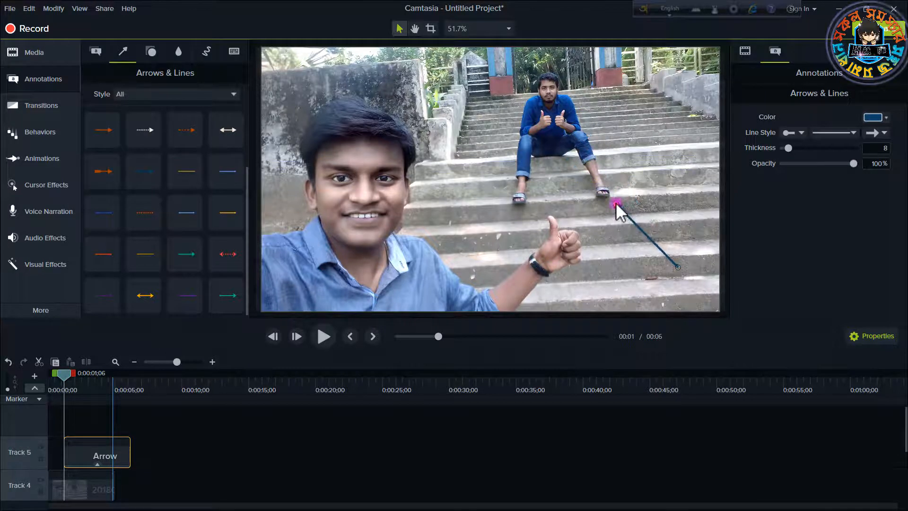
Recolor the arrow bright green, #0AF747
{"action": "left_click", "coordinate": [876, 126]}
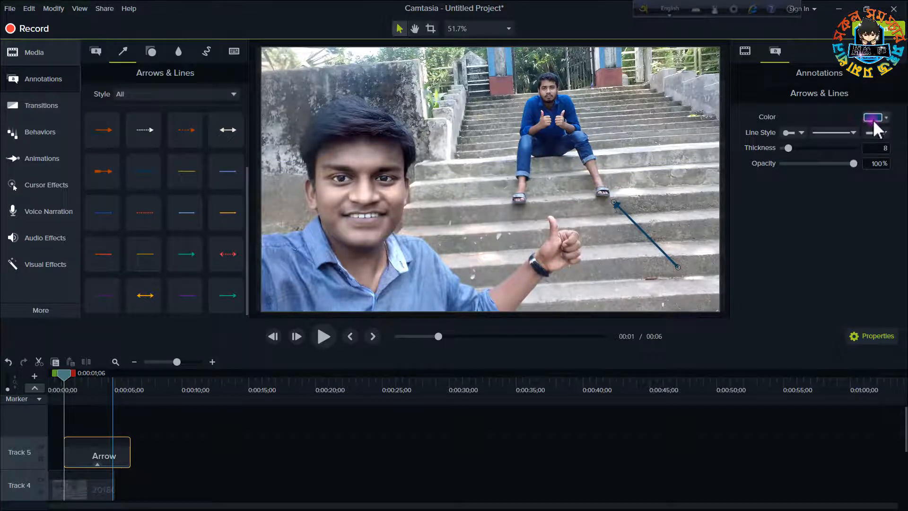
{"action": "left_click", "coordinate": [873, 119]}
{"action": "left_click", "coordinate": [884, 226]}
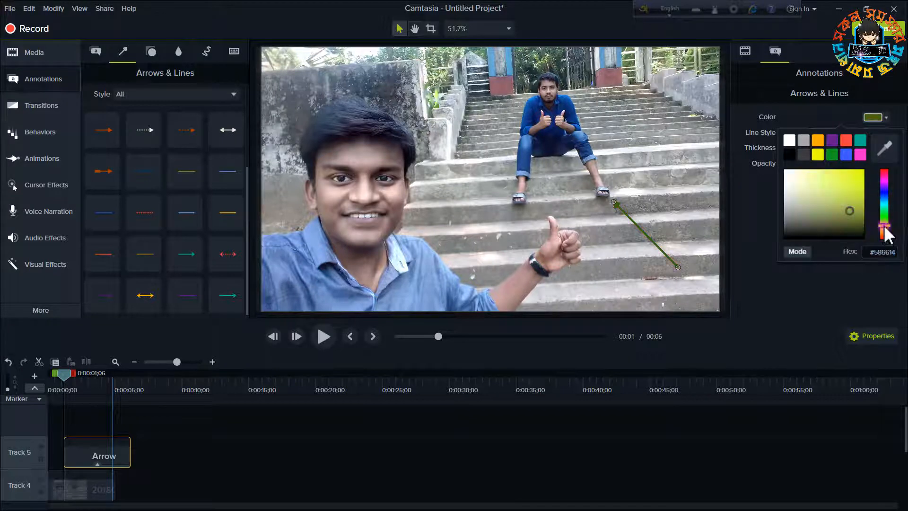
{"action": "left_click", "coordinate": [885, 233]}
{"action": "left_click", "coordinate": [862, 171]}
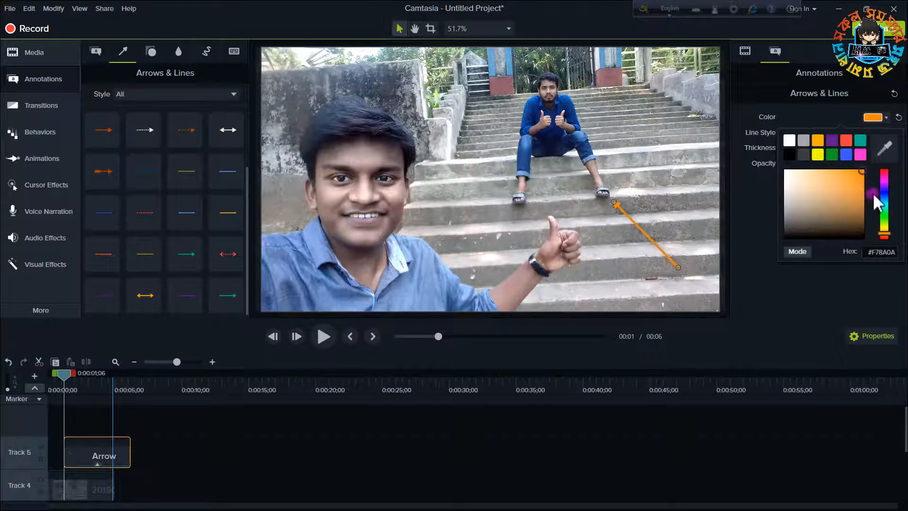
{"action": "left_click", "coordinate": [883, 214]}
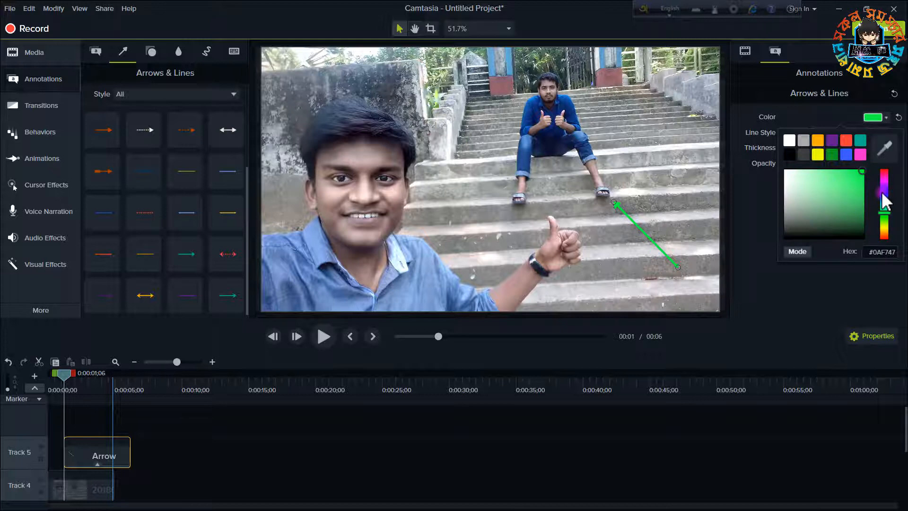
{"action": "left_click", "coordinate": [762, 187]}
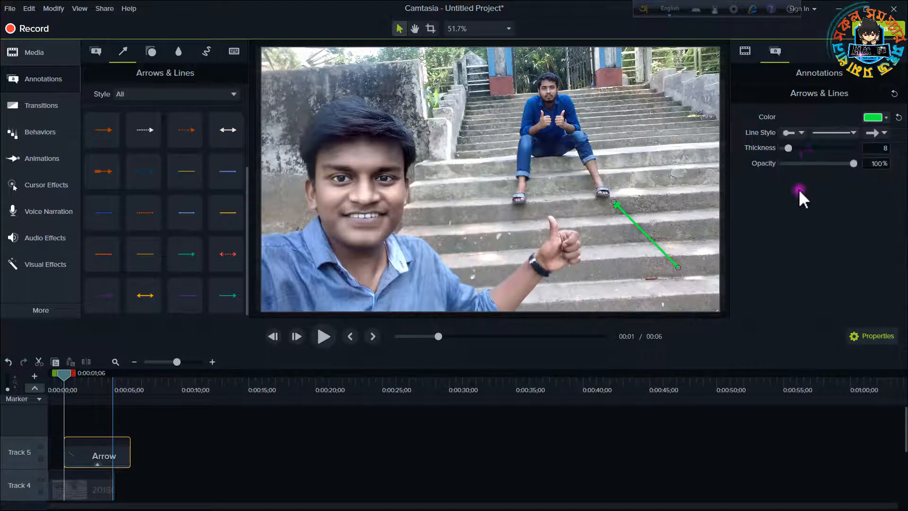
Check the arrow's line style choices, set its thickness to 22 and leave its opacity at 100%
{"action": "left_click", "coordinate": [836, 136]}
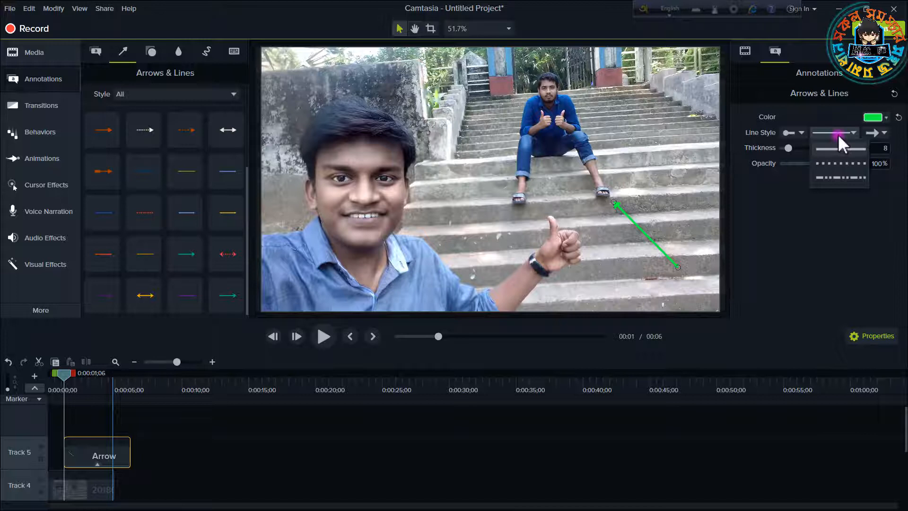
{"action": "left_click", "coordinate": [838, 134]}
{"action": "left_click_drag", "start_coordinate": [789, 147], "coordinate": [801, 152]}
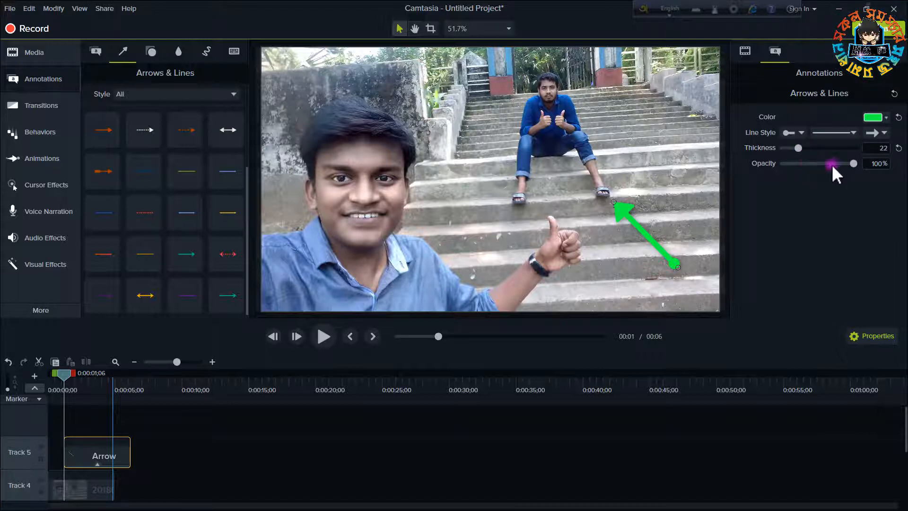
{"action": "left_click_drag", "start_coordinate": [853, 163], "coordinate": [875, 173]}
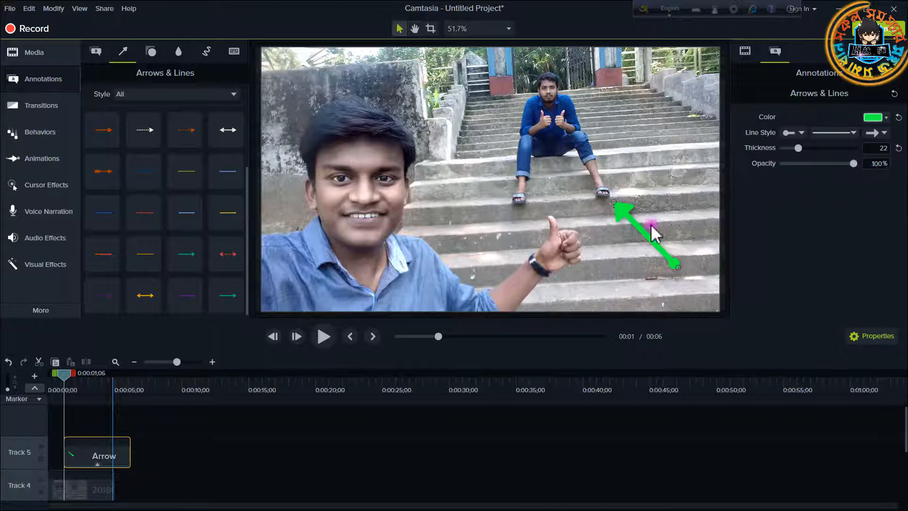
Shorten the arrow's clip to about one second starting at 0:00:01;06 and move the playhead to 0:00:01;19
{"action": "left_click_drag", "start_coordinate": [110, 453], "coordinate": [70, 446]}
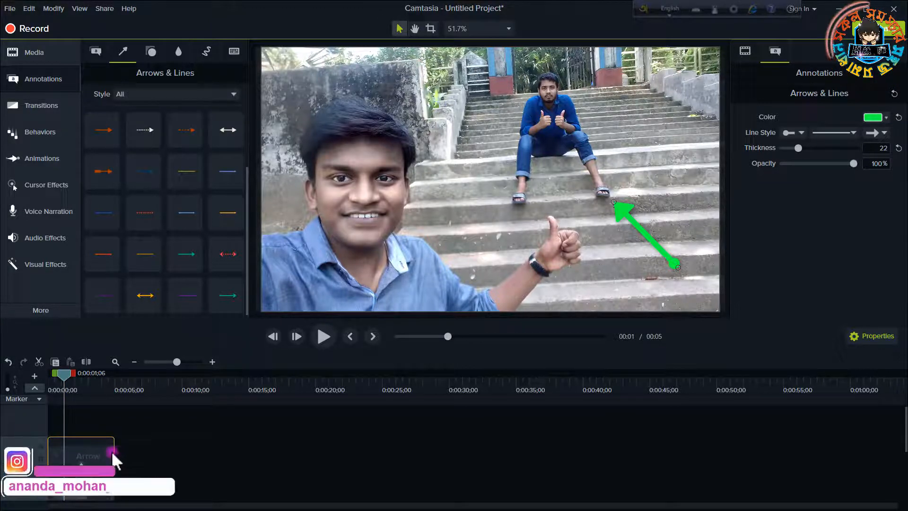
{"action": "left_click_drag", "start_coordinate": [113, 451], "coordinate": [69, 462]}
{"action": "left_click", "coordinate": [61, 375]}
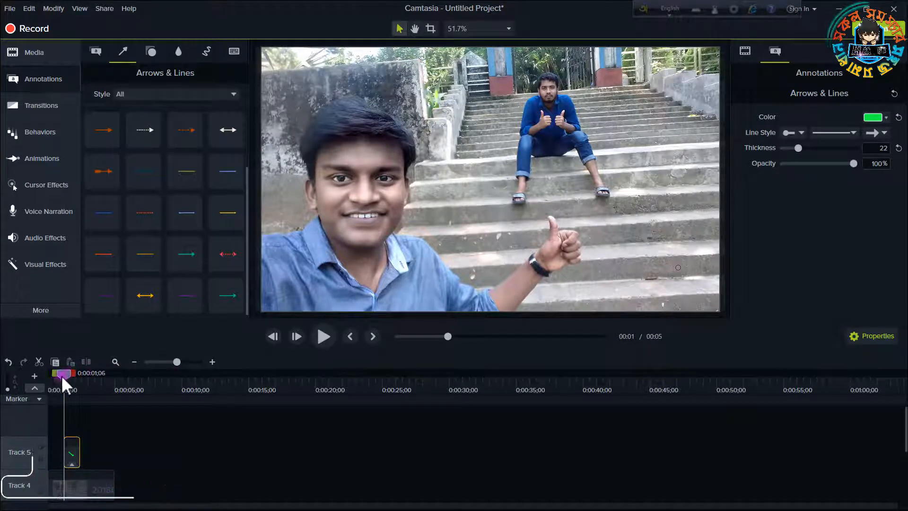
{"action": "left_click_drag", "start_coordinate": [63, 374], "coordinate": [70, 379]}
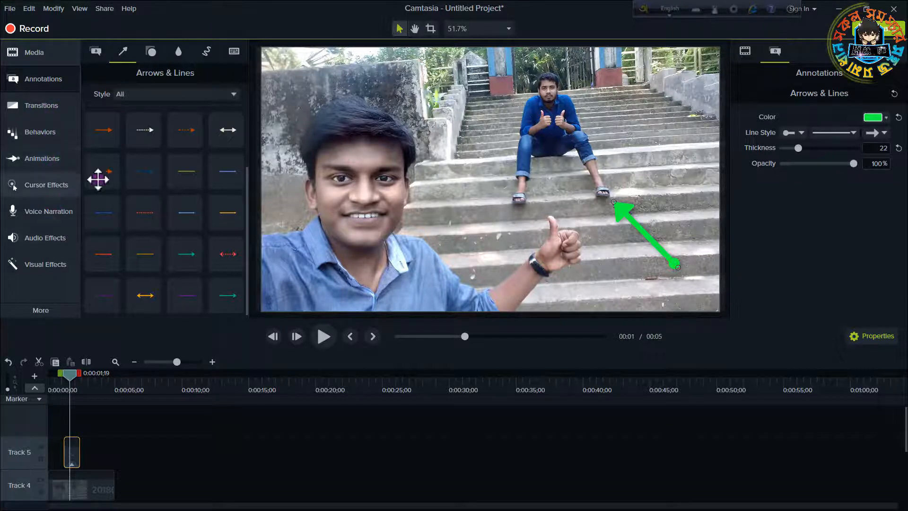
Delete the green arrow from Track 5 and show the Shapes annotations
{"action": "left_click_drag", "start_coordinate": [184, 297], "coordinate": [181, 319]}
{"action": "left_click_drag", "start_coordinate": [143, 418], "coordinate": [195, 75]}
{"action": "left_click", "coordinate": [152, 51]}
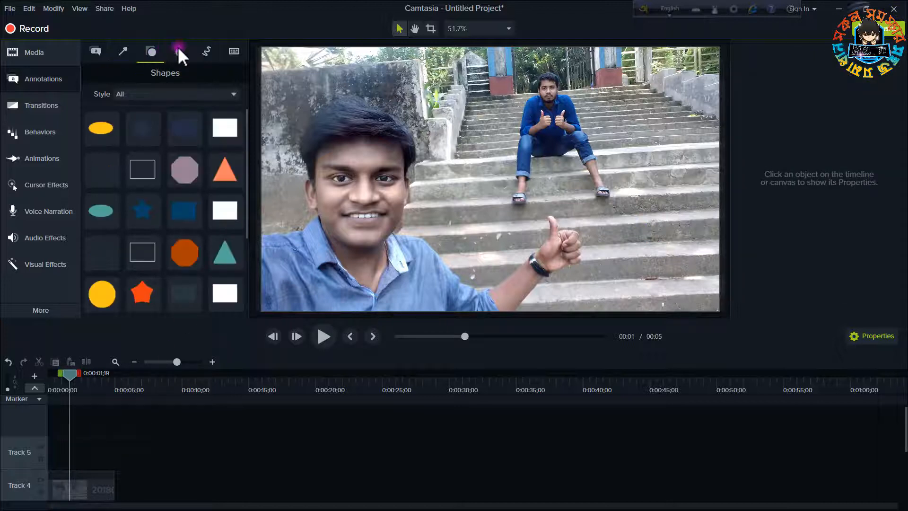
Add a red star to Track 5 at 0:00:01;19, move the playhead to 0:00:02;25, and enlarge the star over the seated man
{"action": "scroll", "coordinate": [199, 196], "scroll_direction": "down", "scroll_amount": 3}
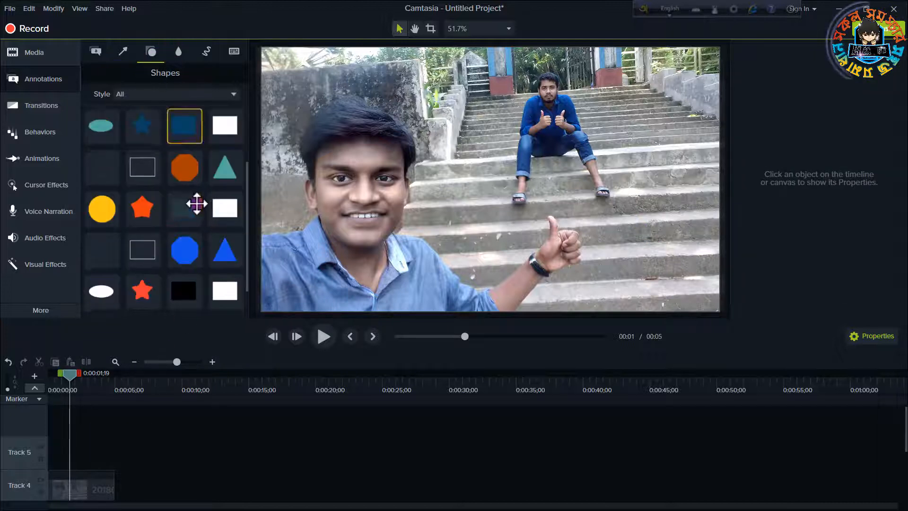
{"action": "left_click_drag", "start_coordinate": [137, 243], "coordinate": [69, 452]}
{"action": "left_click_drag", "start_coordinate": [77, 373], "coordinate": [86, 373]}
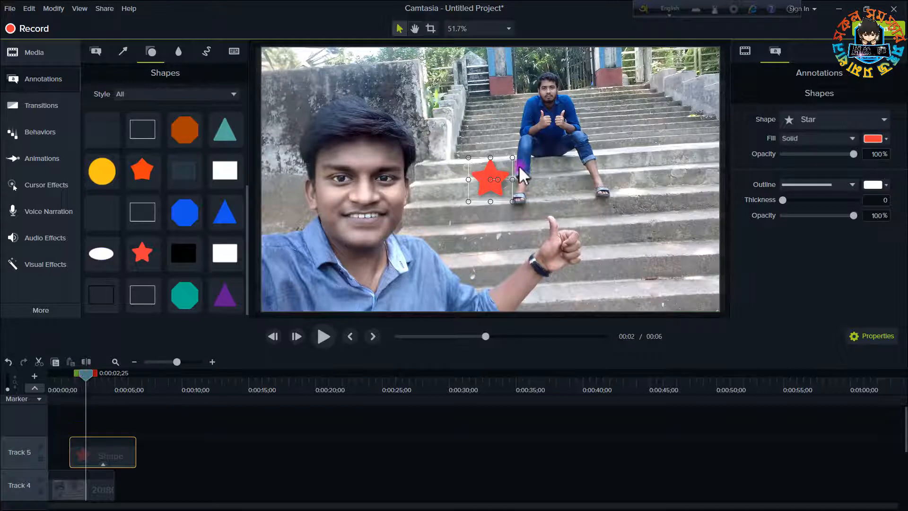
{"action": "left_click_drag", "start_coordinate": [511, 156], "coordinate": [616, 111]}
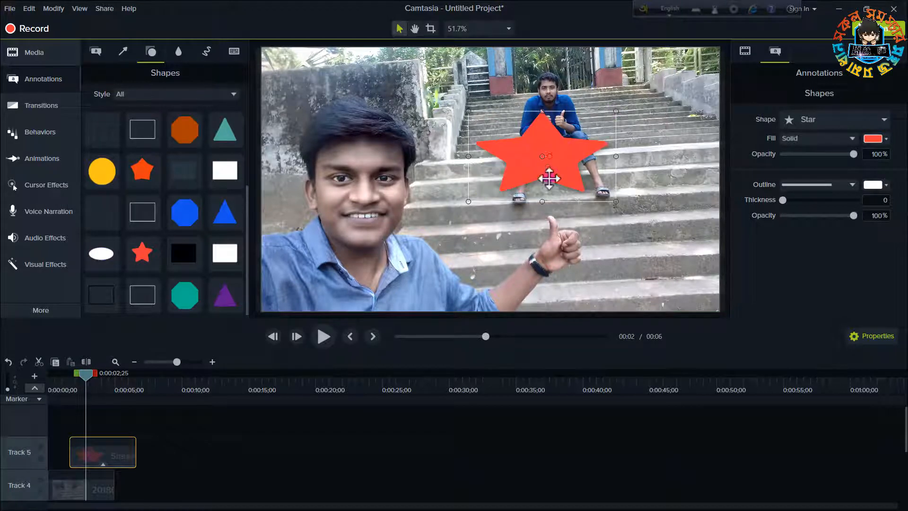
{"action": "left_click_drag", "start_coordinate": [542, 202], "coordinate": [542, 248]}
{"action": "left_click", "coordinate": [187, 432]}
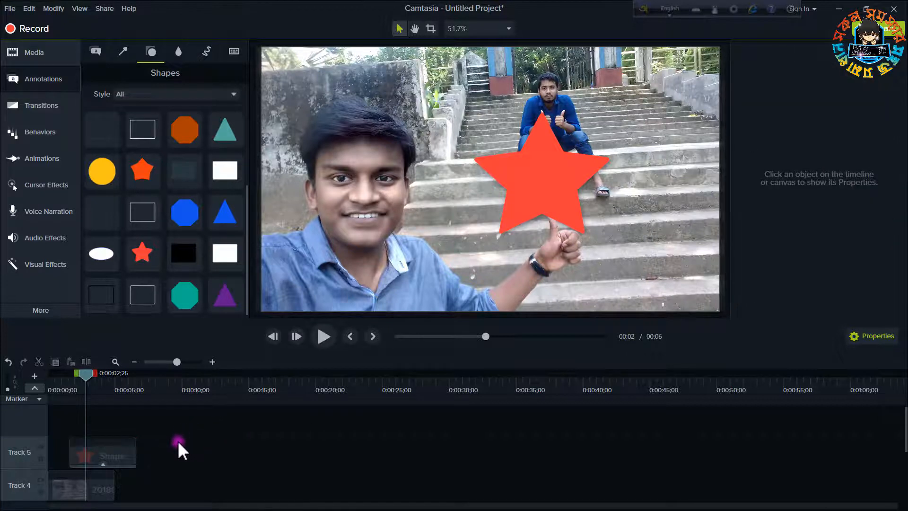
Add a plain ABC text callout to Track 6 at the playhead and center it on the star
{"action": "left_click", "coordinate": [120, 446]}
{"action": "left_click", "coordinate": [95, 51]}
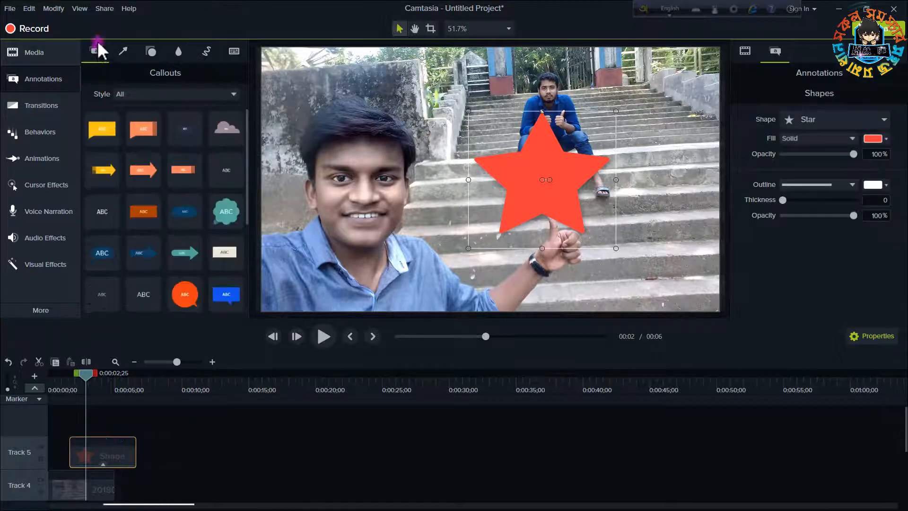
{"action": "left_click_drag", "start_coordinate": [185, 213], "coordinate": [91, 420]}
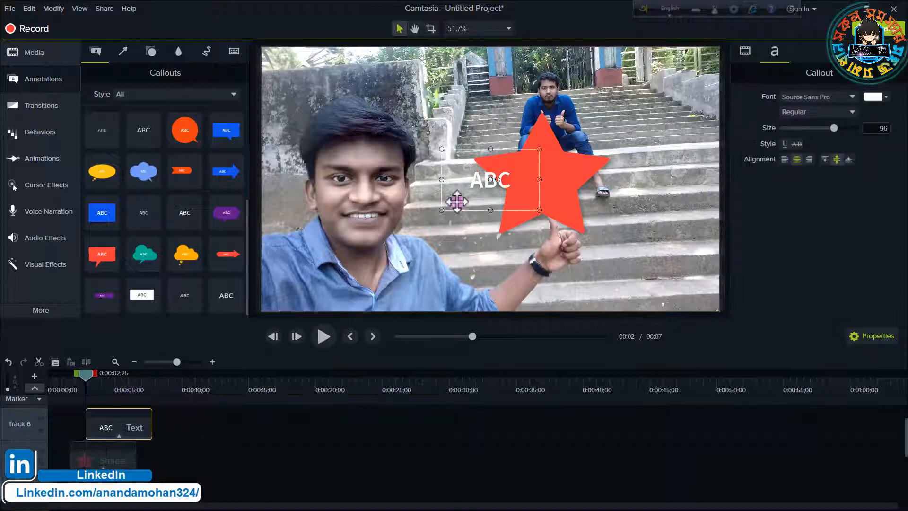
{"action": "left_click_drag", "start_coordinate": [478, 180], "coordinate": [530, 179]}
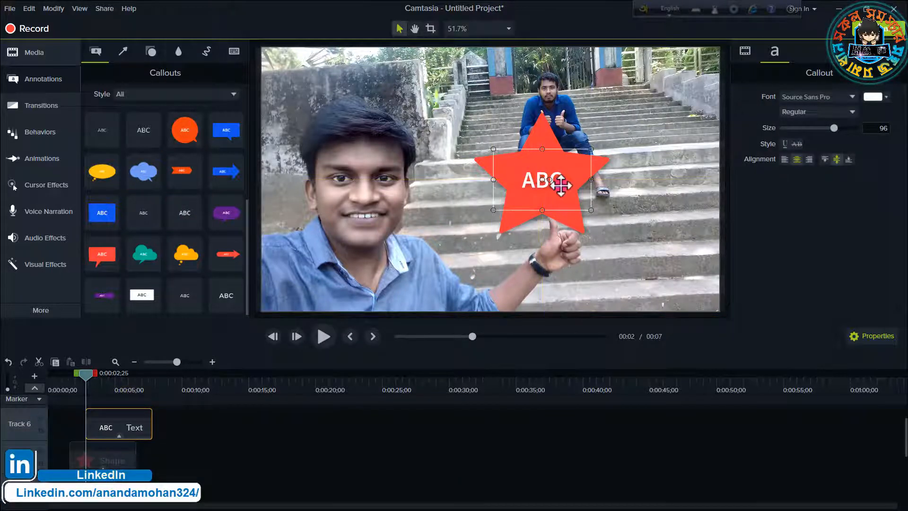
Replace the callout's ABC text with "xbxh" and delete the callout from Track 6
{"action": "double_click", "coordinate": [546, 179]}
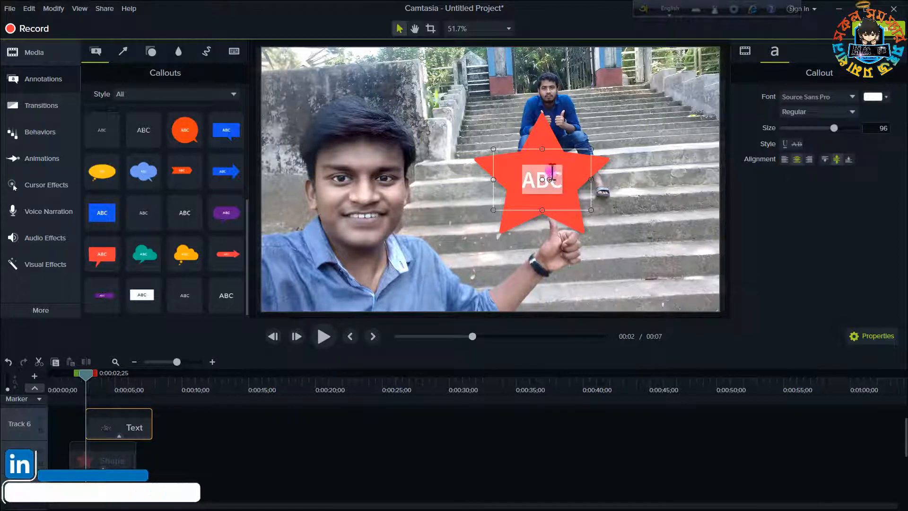
{"action": "type", "text": "xbxh"}
{"action": "left_click", "coordinate": [658, 175]}
{"action": "left_click", "coordinate": [562, 177]}
{"action": "key", "text": "Delete"}
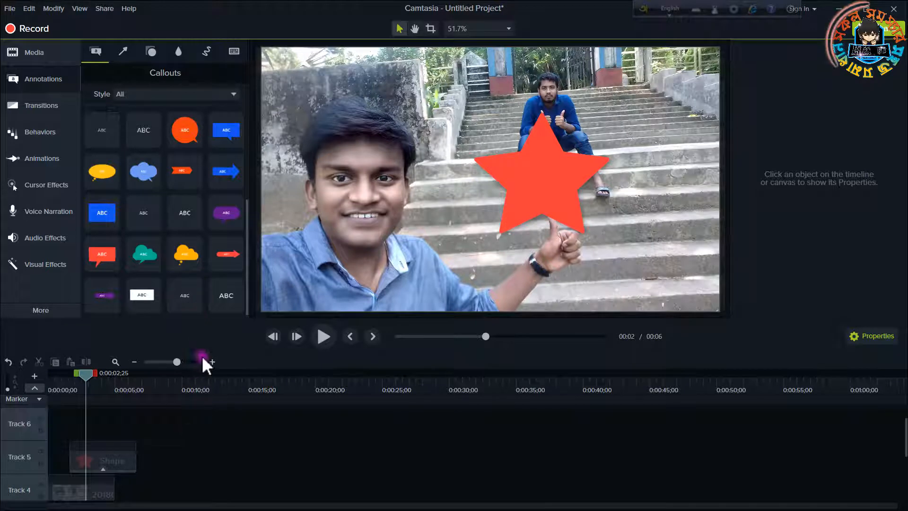
Delete the star from Track 5 and show the Blur & Highlight annotations
{"action": "left_click", "coordinate": [121, 452]}
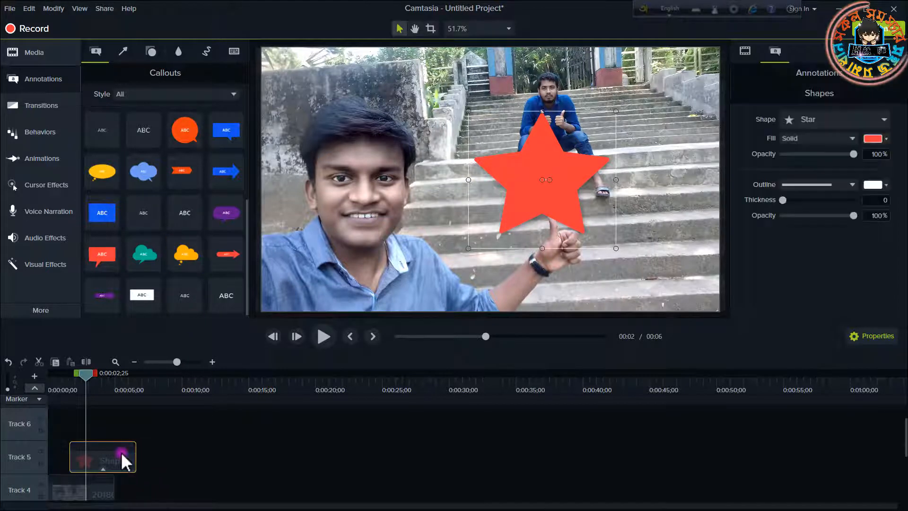
{"action": "key", "text": "Delete"}
{"action": "left_click", "coordinate": [171, 49]}
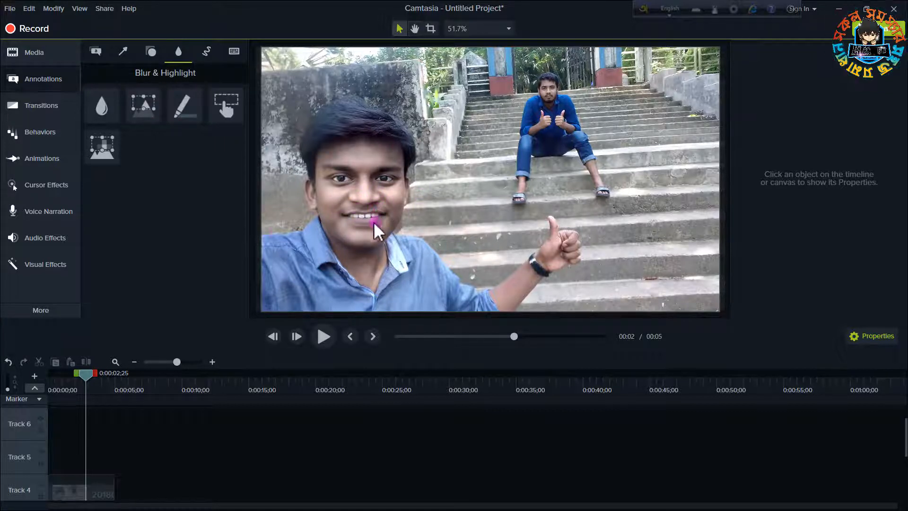
Add a Blur annotation to Track 5 over the foreground man's face and extend its upper edge to the forehead
{"action": "left_click_drag", "start_coordinate": [105, 108], "coordinate": [363, 237]}
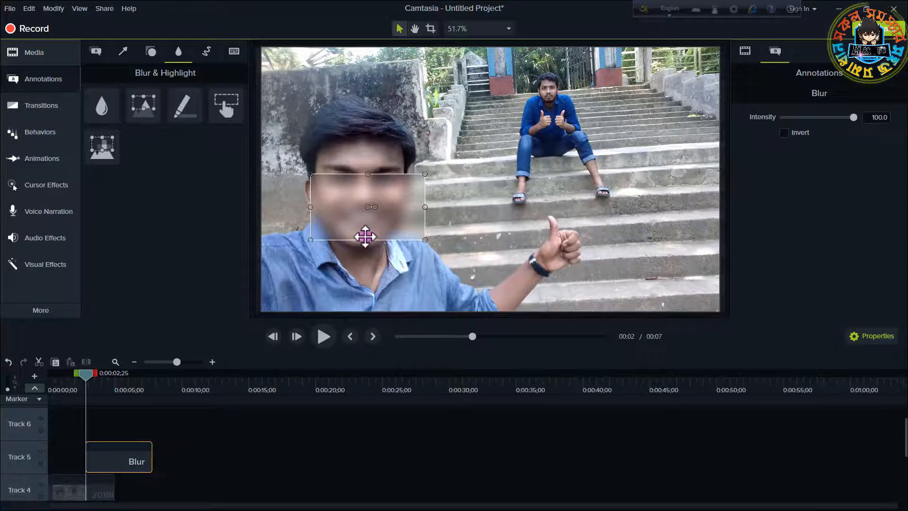
{"action": "left_click_drag", "start_coordinate": [368, 173], "coordinate": [369, 141]}
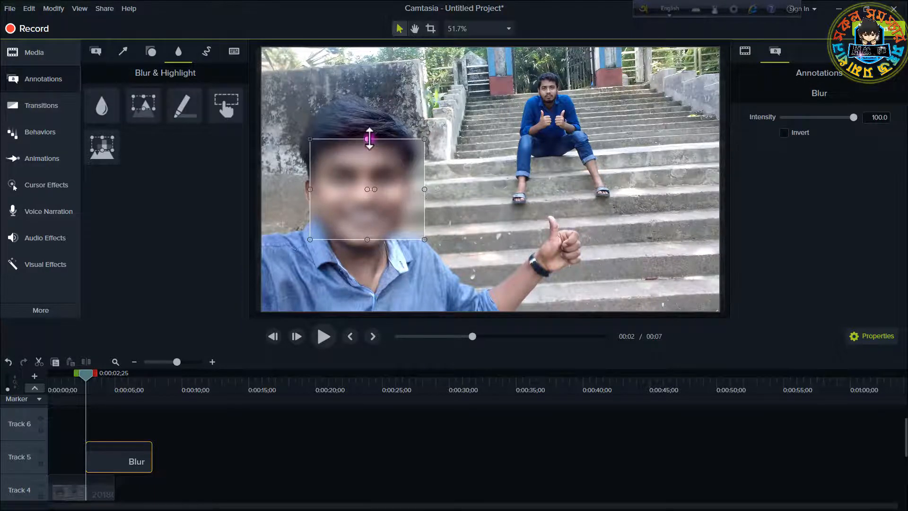
{"action": "left_click", "coordinate": [460, 197]}
{"action": "left_click", "coordinate": [370, 192]}
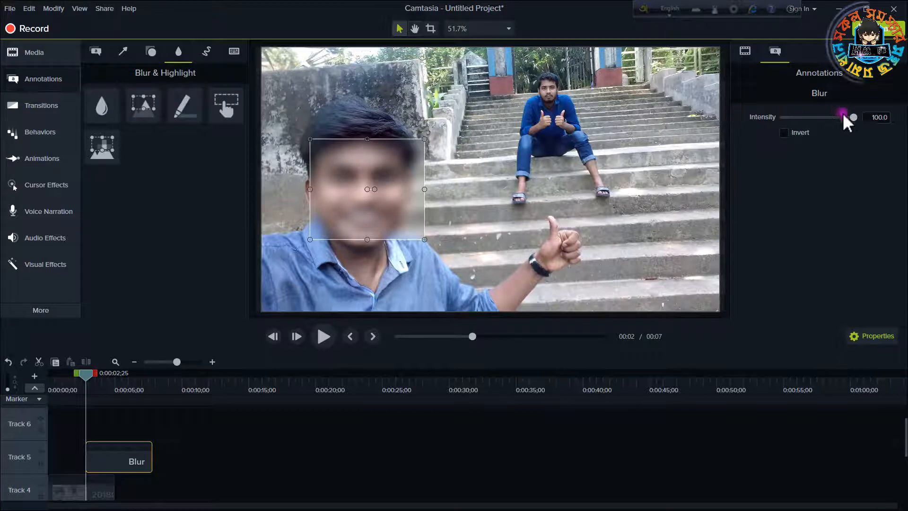
Turn the blur's Invert option on and off again at intensity 100, and delete the blur from Track 5
{"action": "left_click_drag", "start_coordinate": [854, 118], "coordinate": [885, 126]}
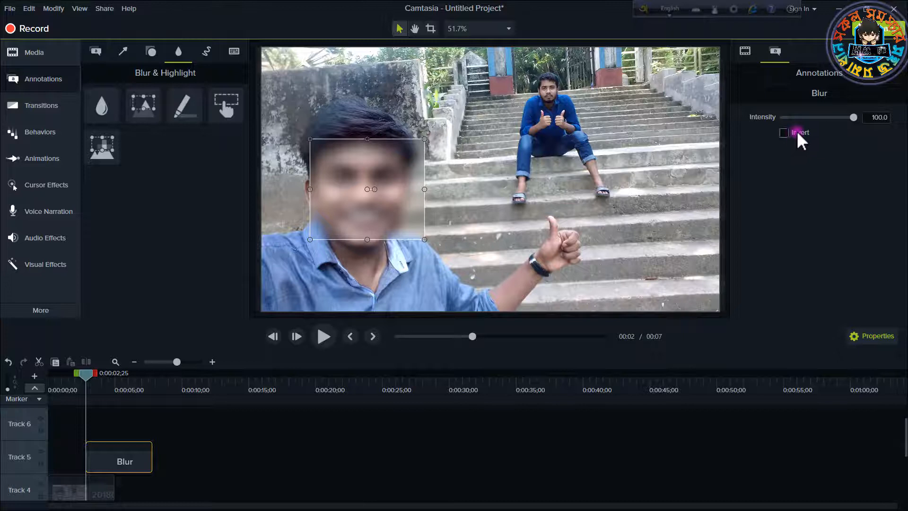
{"action": "left_click", "coordinate": [798, 133]}
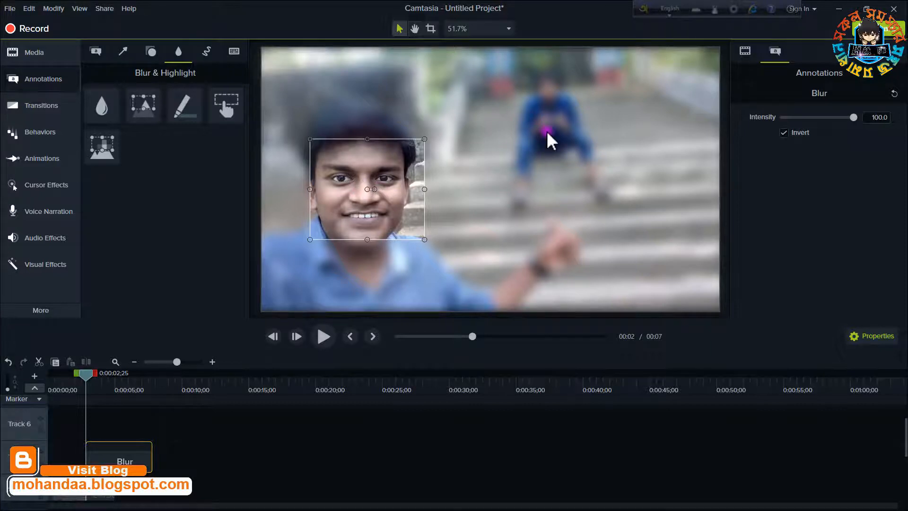
{"action": "left_click", "coordinate": [786, 132]}
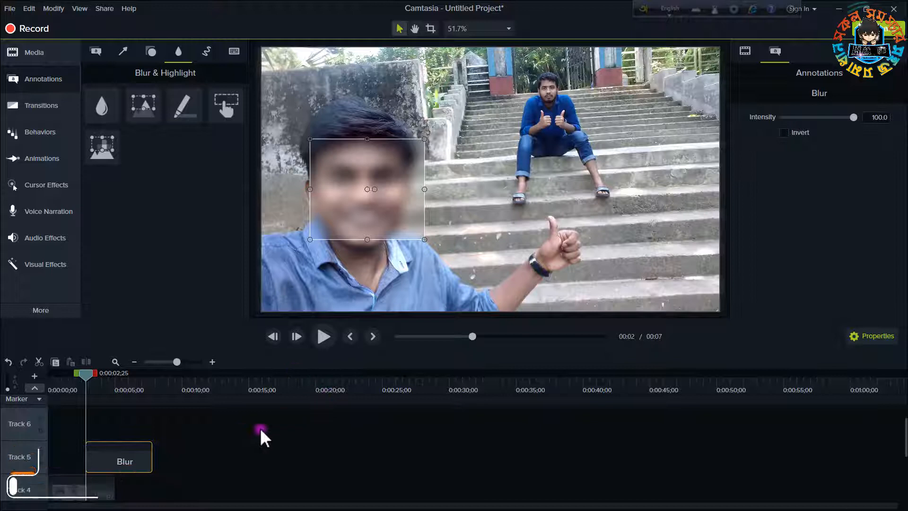
{"action": "key", "text": "Delete"}
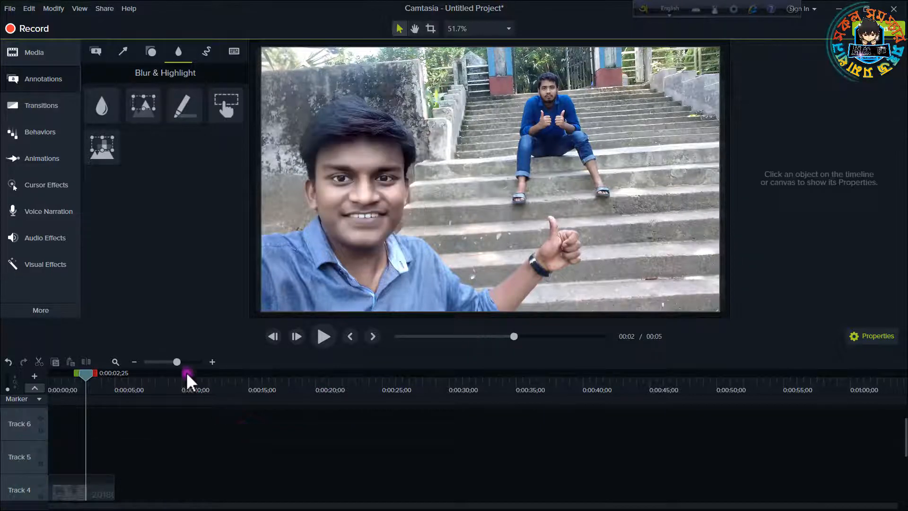
Add a yellow highlight to Track 5 over the foreground man's face and extend its upper edge to the forehead
{"action": "mouse_move", "coordinate": [184, 105]}
{"action": "left_mouse_down"}
{"action": "mouse_move", "coordinate": [335, 183]}
{"action": "mouse_move", "coordinate": [361, 203]}
{"action": "mouse_move", "coordinate": [364, 222]}
{"action": "left_mouse_up"}
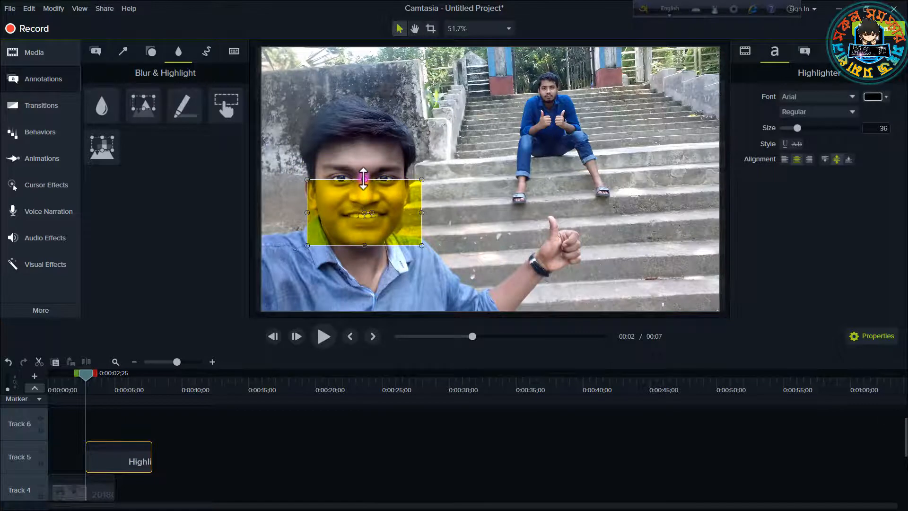
{"action": "left_click_drag", "start_coordinate": [364, 179], "coordinate": [364, 141]}
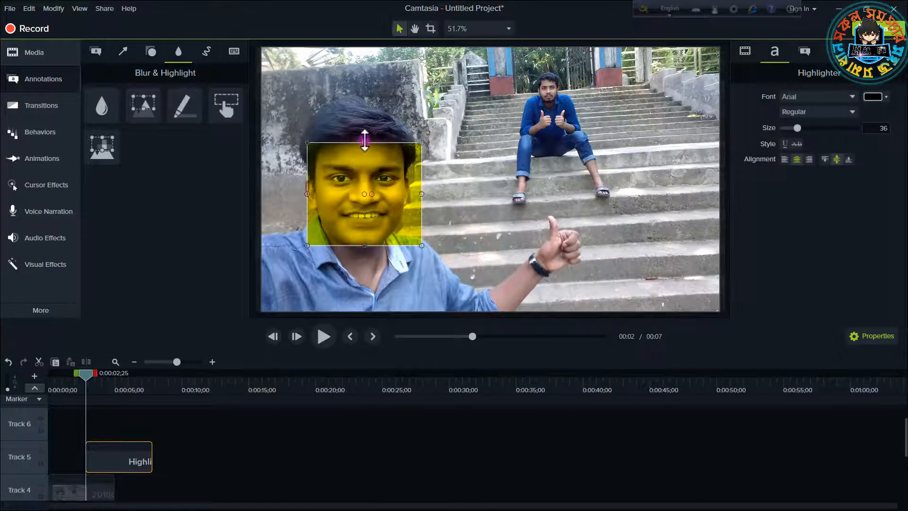
{"action": "left_click", "coordinate": [843, 97]}
{"action": "left_click", "coordinate": [843, 97]}
Invert the highlight to tint everything outside the face, and delete the highlight from Track 5
{"action": "left_click", "coordinate": [800, 57]}
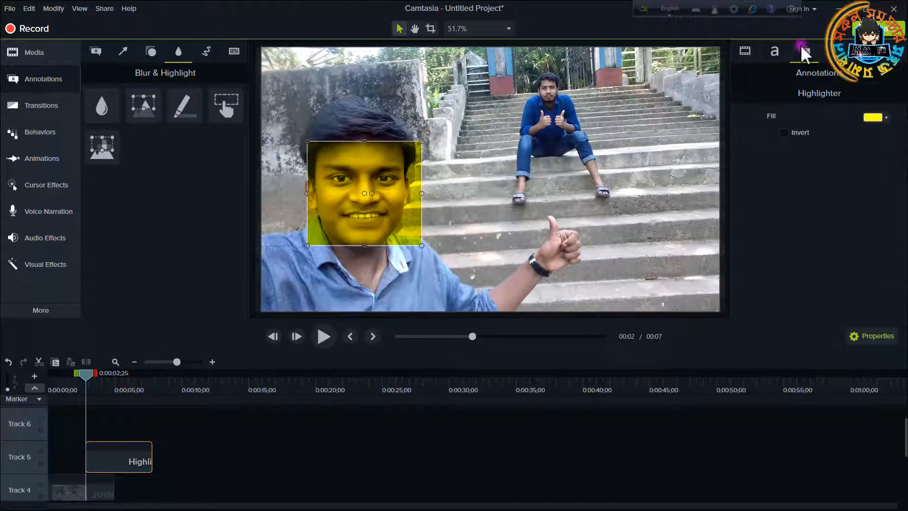
{"action": "left_click", "coordinate": [804, 133]}
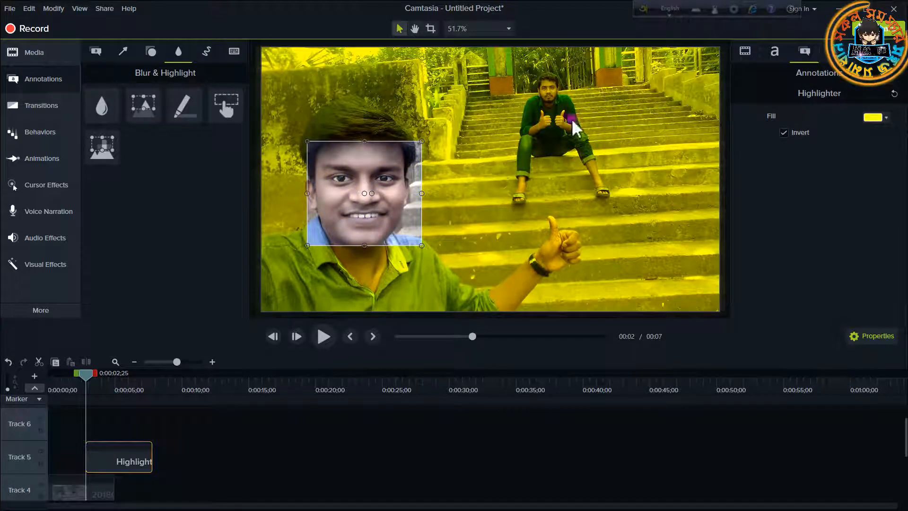
{"action": "left_click", "coordinate": [480, 223]}
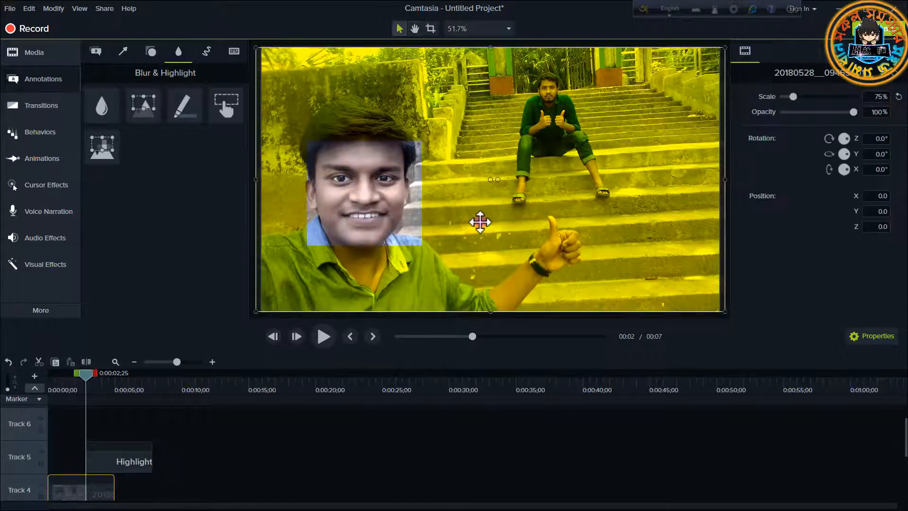
{"action": "left_click", "coordinate": [398, 191]}
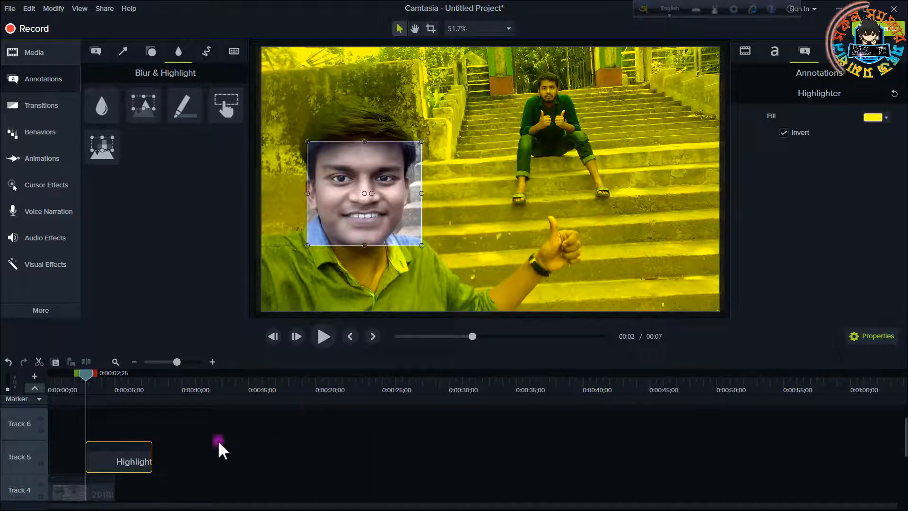
{"action": "key", "text": "Delete"}
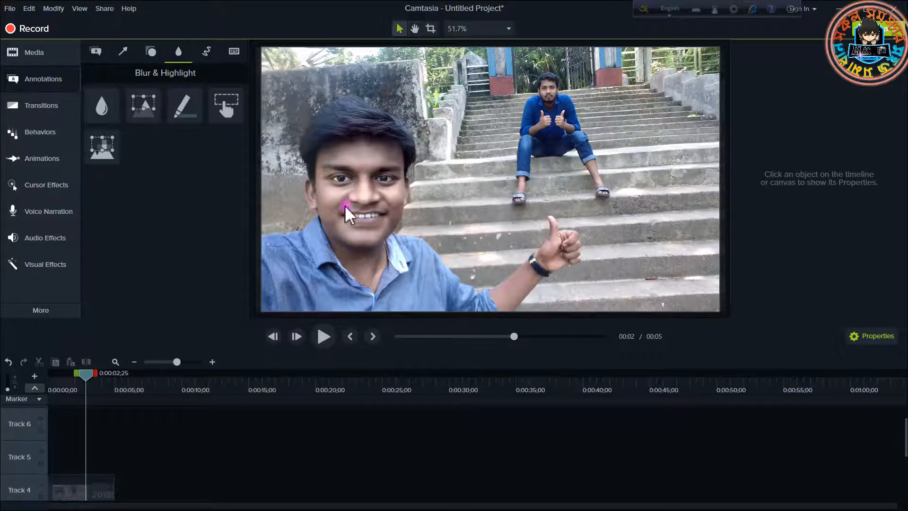
Add a Pixelate annotation to Track 5 over the foreground man's face and stretch it vertically from forehead to chin
{"action": "mouse_move", "coordinate": [102, 147]}
{"action": "left_mouse_down"}
{"action": "mouse_move", "coordinate": [115, 288]}
{"action": "mouse_move", "coordinate": [111, 440]}
{"action": "mouse_move", "coordinate": [98, 456]}
{"action": "mouse_move", "coordinate": [347, 290]}
{"action": "mouse_move", "coordinate": [373, 209]}
{"action": "mouse_move", "coordinate": [363, 176]}
{"action": "mouse_move", "coordinate": [385, 211]}
{"action": "mouse_move", "coordinate": [372, 185]}
{"action": "left_mouse_up"}
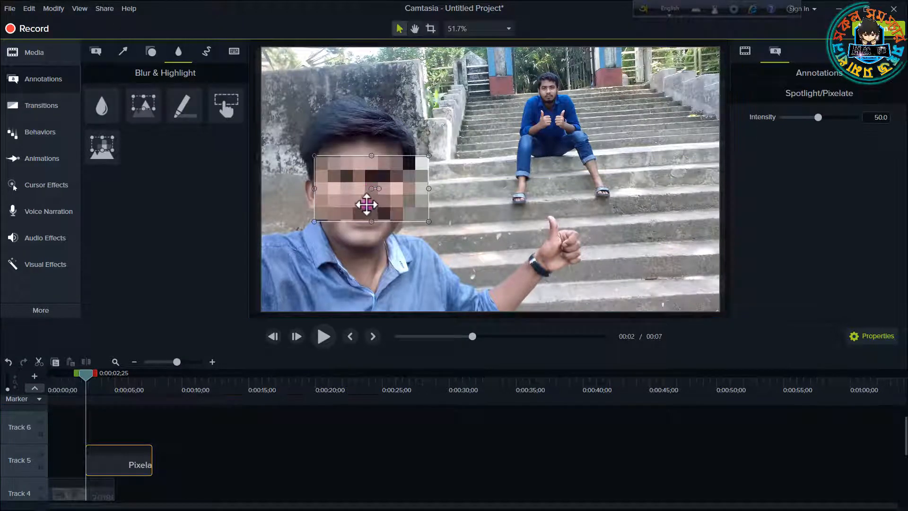
{"action": "left_click_drag", "start_coordinate": [371, 221], "coordinate": [371, 245]}
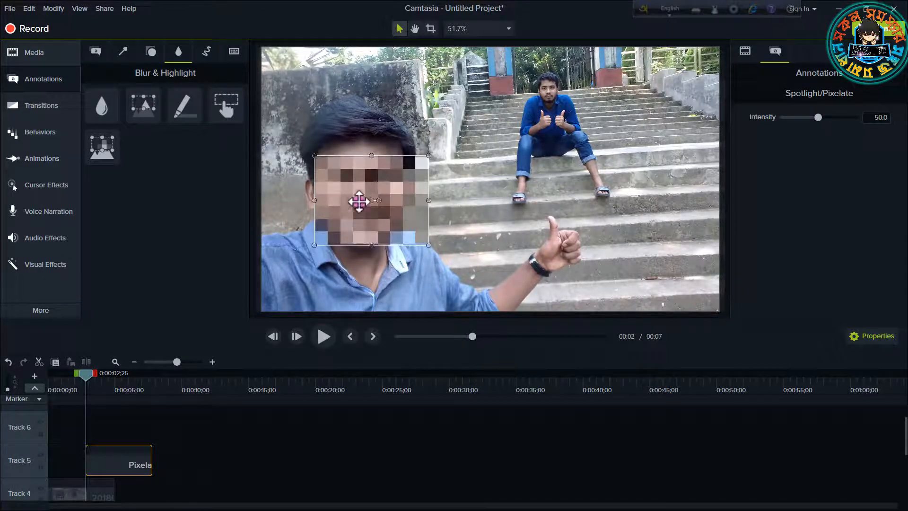
{"action": "left_click_drag", "start_coordinate": [377, 139], "coordinate": [377, 137]}
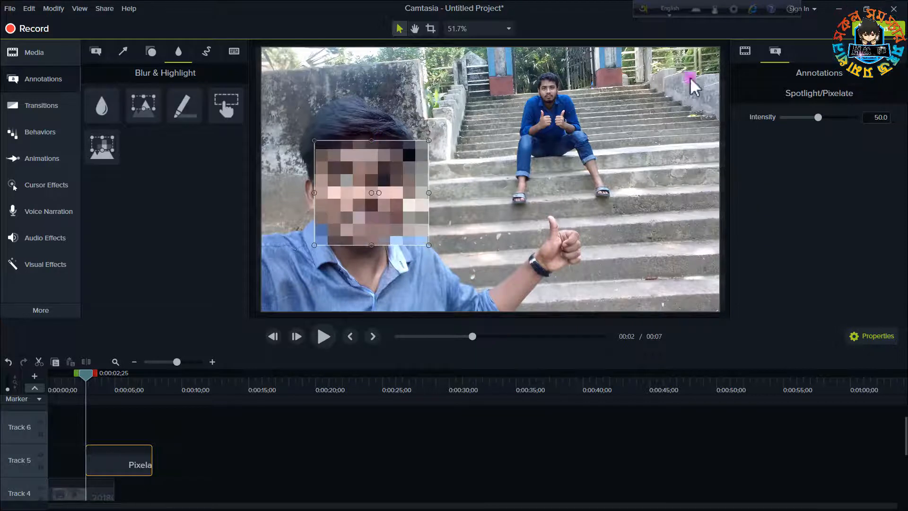
Lower the pixelation intensity and delete the Pixelate annotation from Track 5
{"action": "mouse_move", "coordinate": [818, 117]}
{"action": "left_mouse_down"}
{"action": "mouse_move", "coordinate": [780, 124]}
{"action": "mouse_move", "coordinate": [864, 123]}
{"action": "mouse_move", "coordinate": [813, 134]}
{"action": "left_mouse_up"}
{"action": "left_click", "coordinate": [184, 464]}
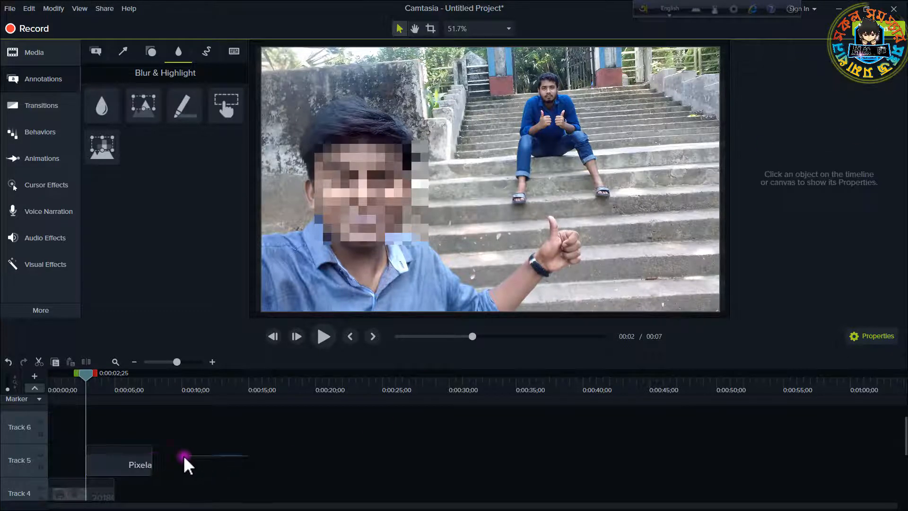
{"action": "left_click", "coordinate": [152, 466]}
{"action": "key", "text": "Delete"}
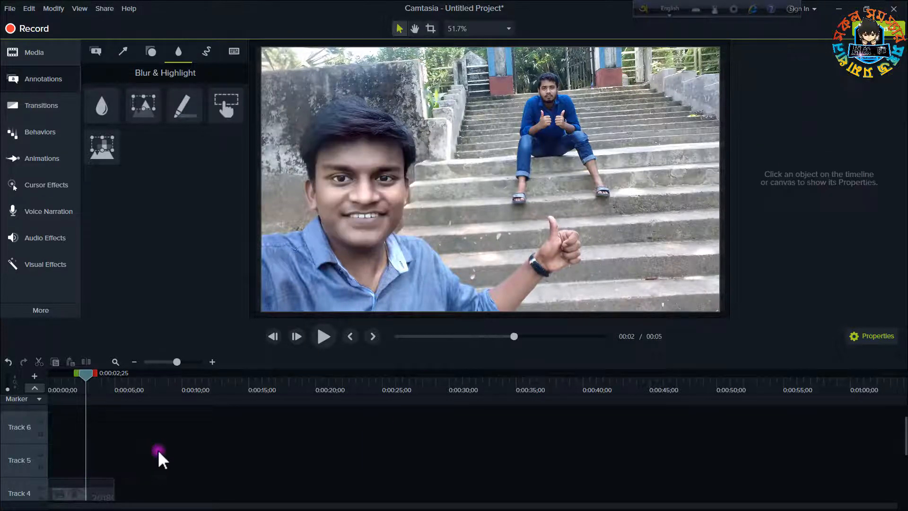
Move the playhead to 0:00:00;29 and add a red hand-drawn Sketch Motion circle to Track 5 over the seated man
{"action": "left_click", "coordinate": [204, 50]}
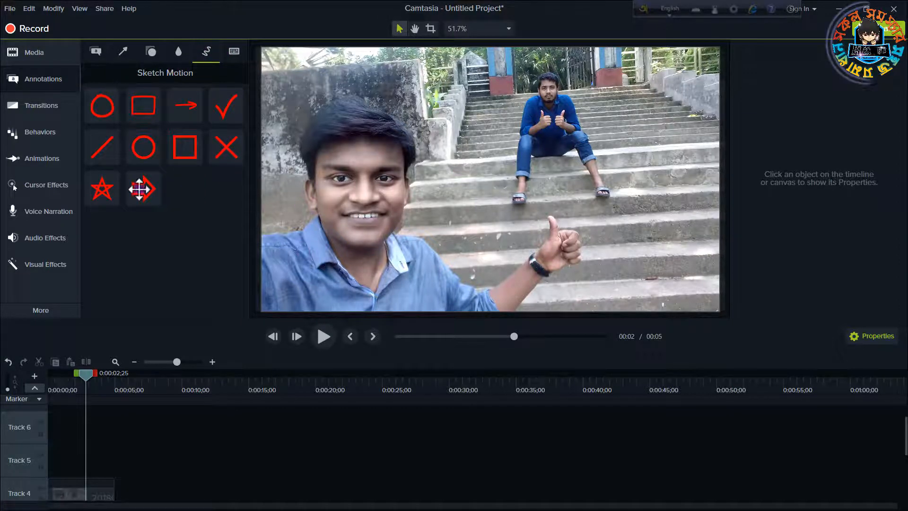
{"action": "left_click_drag", "start_coordinate": [84, 377], "coordinate": [61, 388]}
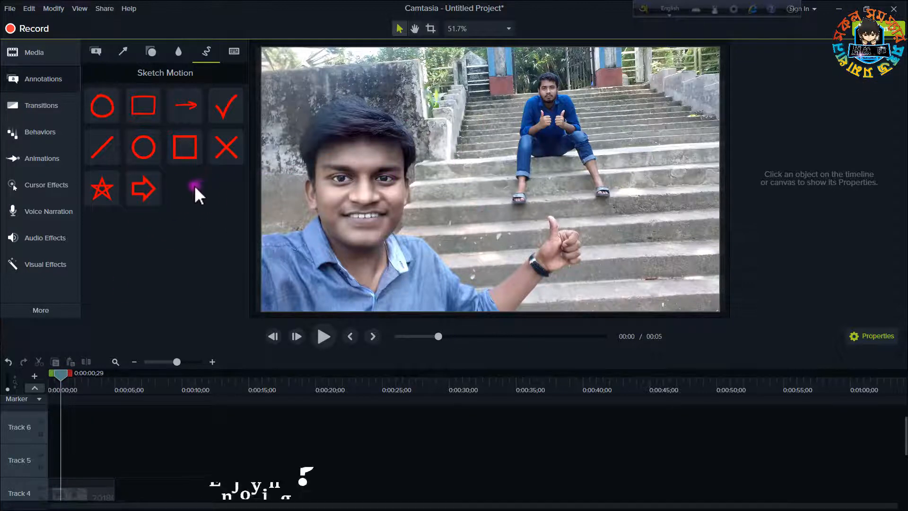
{"action": "mouse_move", "coordinate": [159, 162]}
{"action": "left_mouse_down"}
{"action": "mouse_move", "coordinate": [142, 146]}
{"action": "mouse_move", "coordinate": [447, 138]}
{"action": "left_mouse_up"}
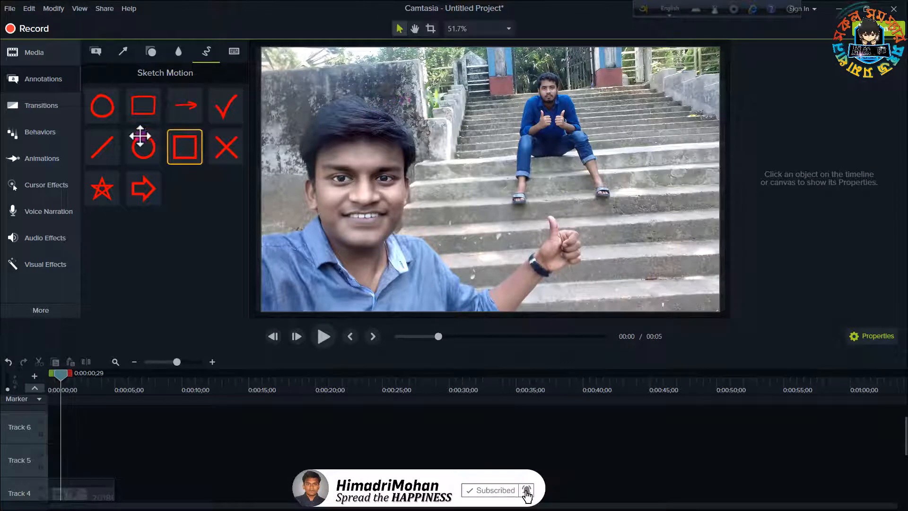
{"action": "mouse_move", "coordinate": [104, 114]}
{"action": "left_mouse_down"}
{"action": "mouse_move", "coordinate": [180, 104]}
{"action": "mouse_move", "coordinate": [511, 120]}
{"action": "mouse_move", "coordinate": [549, 99]}
{"action": "mouse_move", "coordinate": [557, 108]}
{"action": "left_mouse_up"}
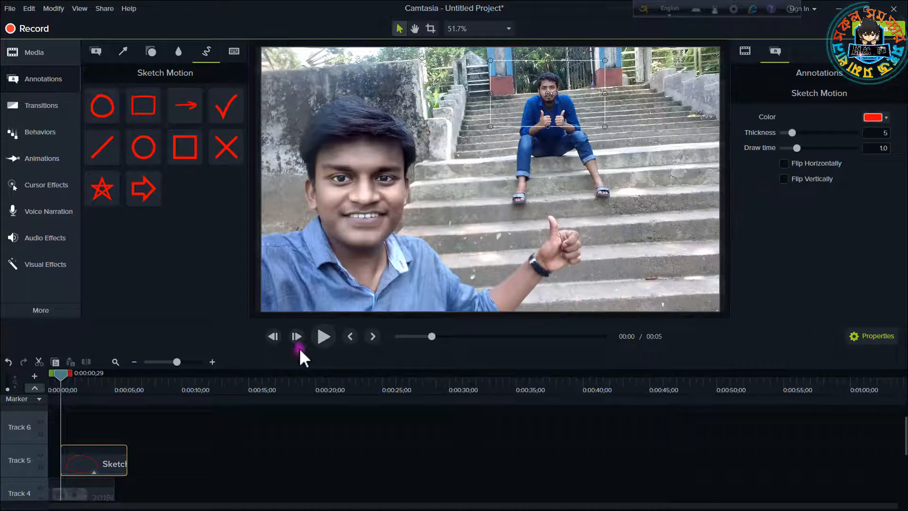
Play the sketch circle's drawing animation up to 0:00:02;02 and shrink the circle to fit around the seated man's head
{"action": "left_click", "coordinate": [323, 336]}
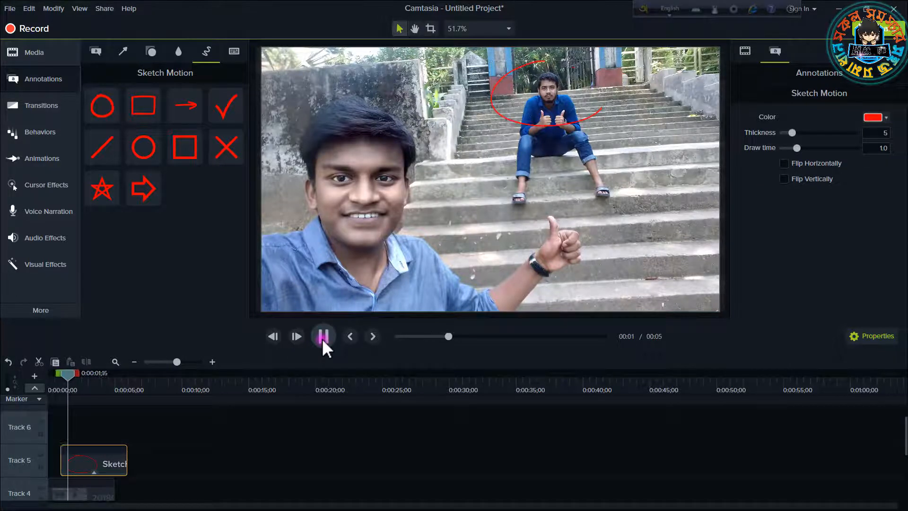
{"action": "mouse_move", "coordinate": [605, 125]}
{"action": "left_mouse_down"}
{"action": "mouse_move", "coordinate": [514, 90]}
{"action": "mouse_move", "coordinate": [544, 99]}
{"action": "mouse_move", "coordinate": [519, 119]}
{"action": "left_mouse_up"}
{"action": "mouse_move", "coordinate": [454, 184]}
{"action": "left_mouse_down"}
{"action": "mouse_move", "coordinate": [406, 207]}
{"action": "mouse_move", "coordinate": [530, 203]}
{"action": "mouse_move", "coordinate": [526, 113]}
{"action": "left_mouse_up"}
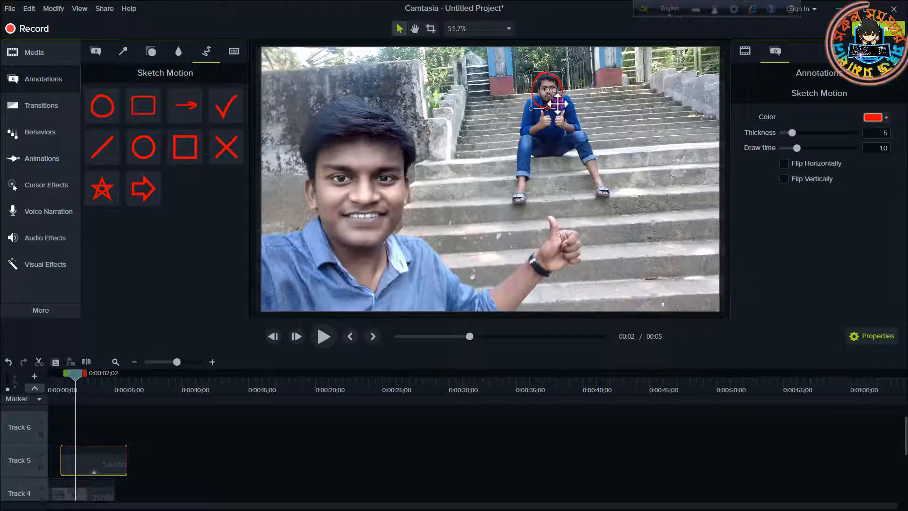
Set the sketch circle's thickness to 6 and its color to pink #FF009C
{"action": "mouse_move", "coordinate": [793, 132]}
{"action": "left_mouse_down"}
{"action": "mouse_move", "coordinate": [841, 135]}
{"action": "mouse_move", "coordinate": [790, 141]}
{"action": "mouse_move", "coordinate": [870, 138]}
{"action": "mouse_move", "coordinate": [847, 139]}
{"action": "left_mouse_up"}
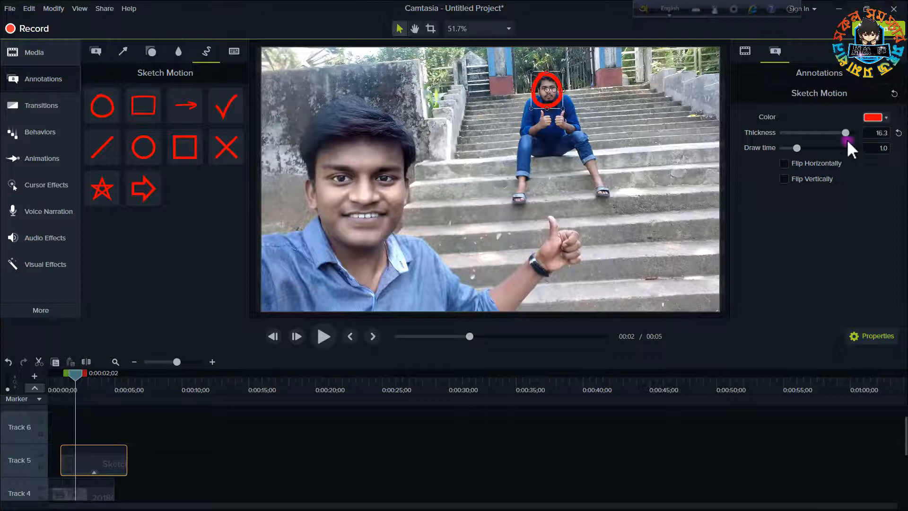
{"action": "left_click", "coordinate": [872, 117]}
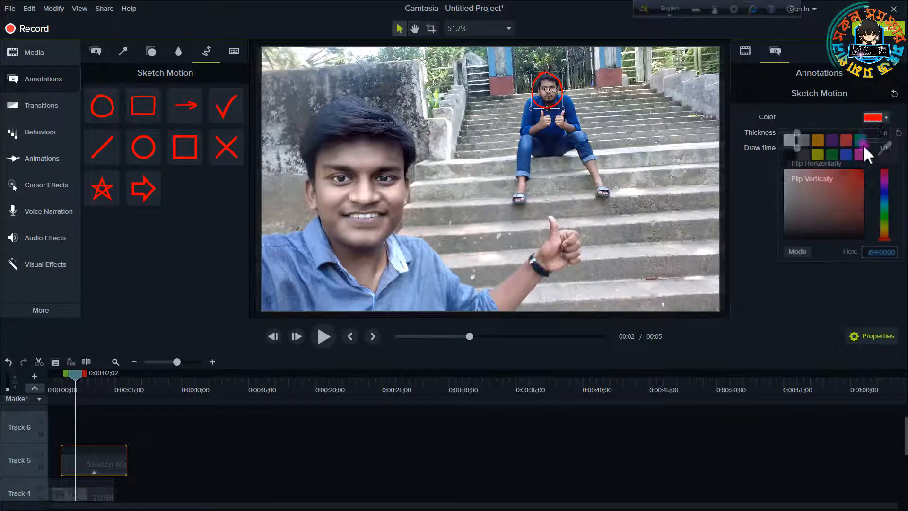
{"action": "left_click", "coordinate": [883, 192]}
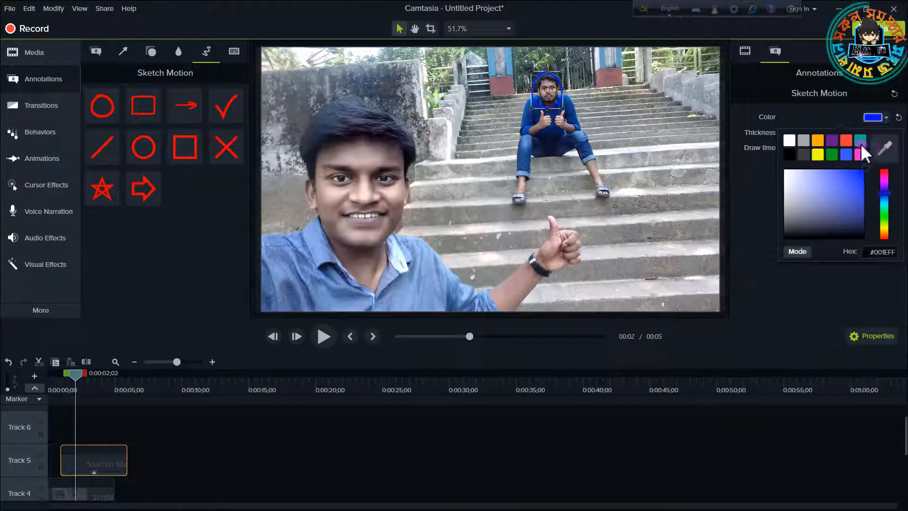
{"action": "left_click_drag", "start_coordinate": [885, 184], "coordinate": [886, 168]}
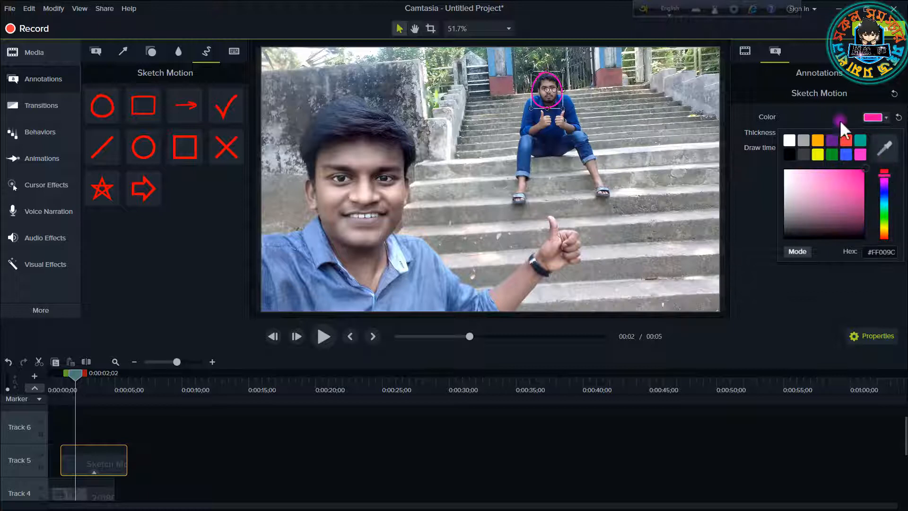
{"action": "left_click", "coordinate": [825, 103]}
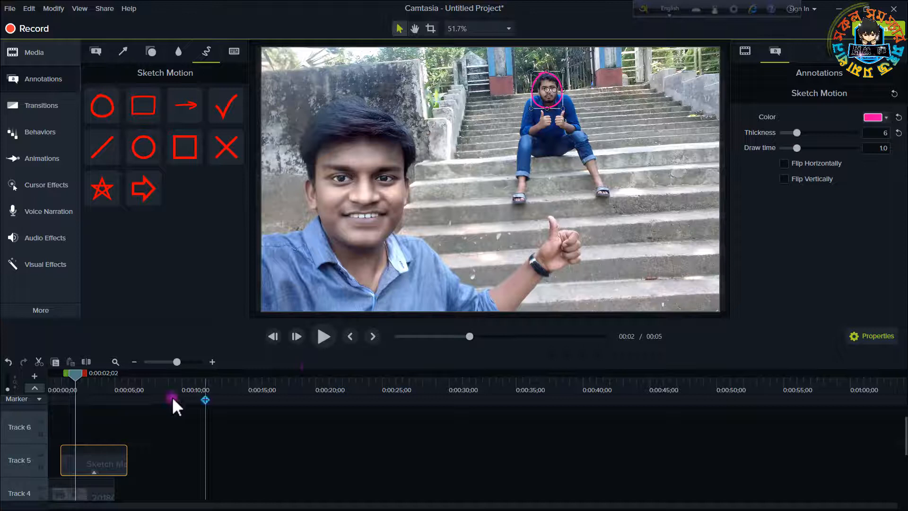
Move the playhead to 0:00:02;08 and set the sketch circle's draw time to 5.0
{"action": "mouse_move", "coordinate": [87, 372]}
{"action": "left_mouse_down"}
{"action": "mouse_move", "coordinate": [55, 378]}
{"action": "mouse_move", "coordinate": [80, 387]}
{"action": "left_mouse_up"}
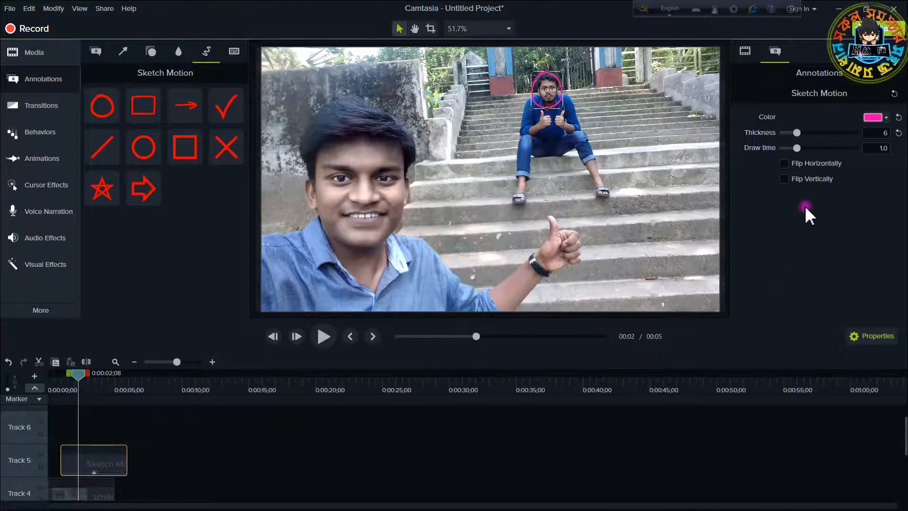
{"action": "left_click", "coordinate": [869, 148]}
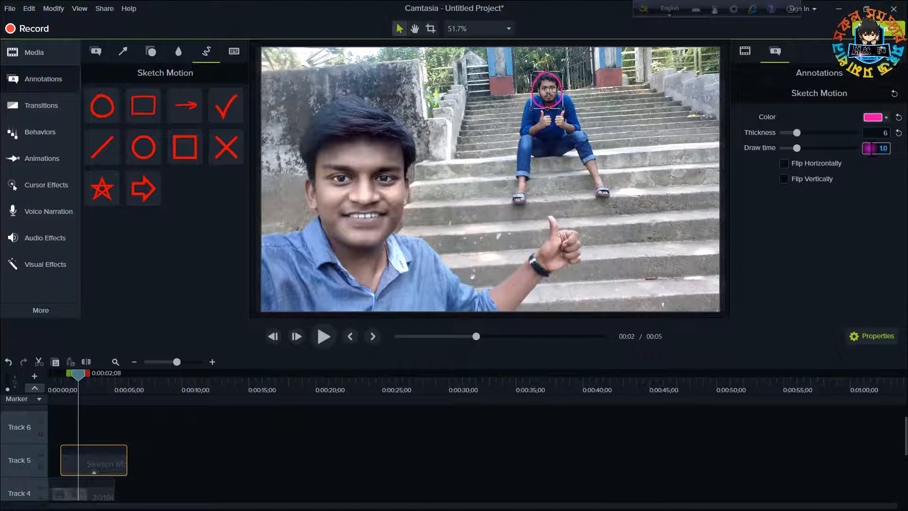
{"action": "type", "text": "6666"}
{"action": "key", "text": "BackSpace"}
{"action": "key", "text": "BackSpace"}
{"action": "key", "text": "BackSpace"}
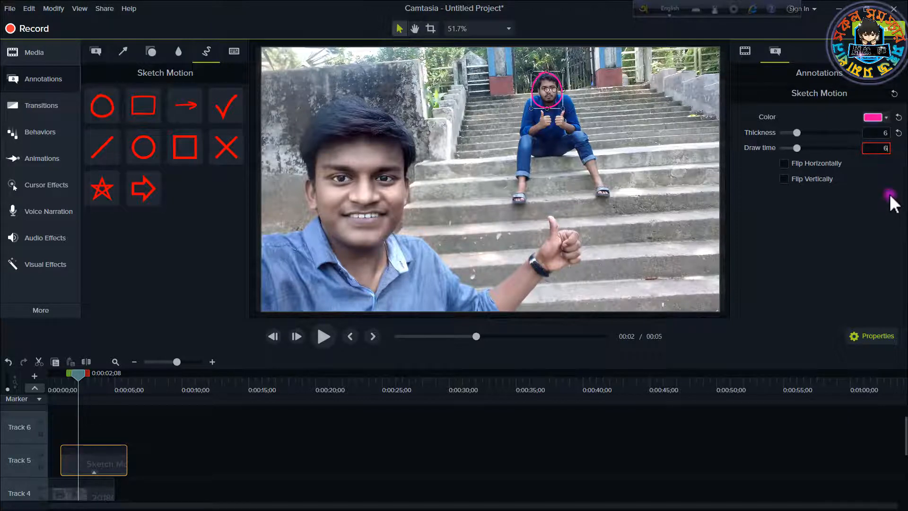
{"action": "key", "text": "BackSpace"}
{"action": "type", "text": "5"}
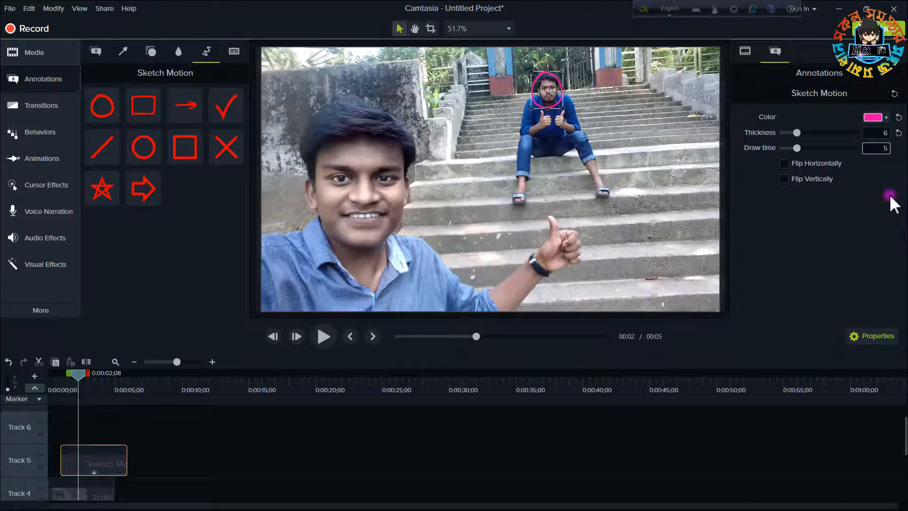
{"action": "key", "text": "Return"}
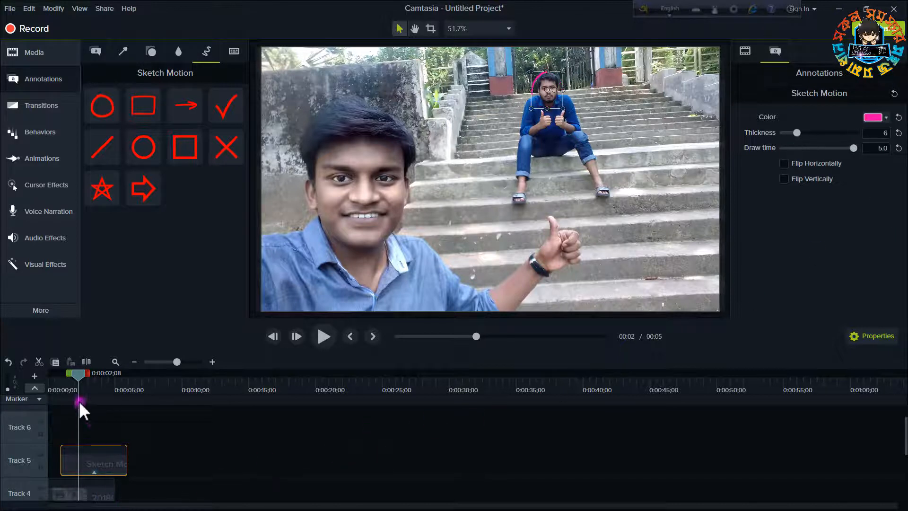
Play the sketch circle's full drawing animation from 0:00:00;20, then move the playhead back to 0:00:03;09
{"action": "left_click_drag", "start_coordinate": [77, 377], "coordinate": [57, 387]}
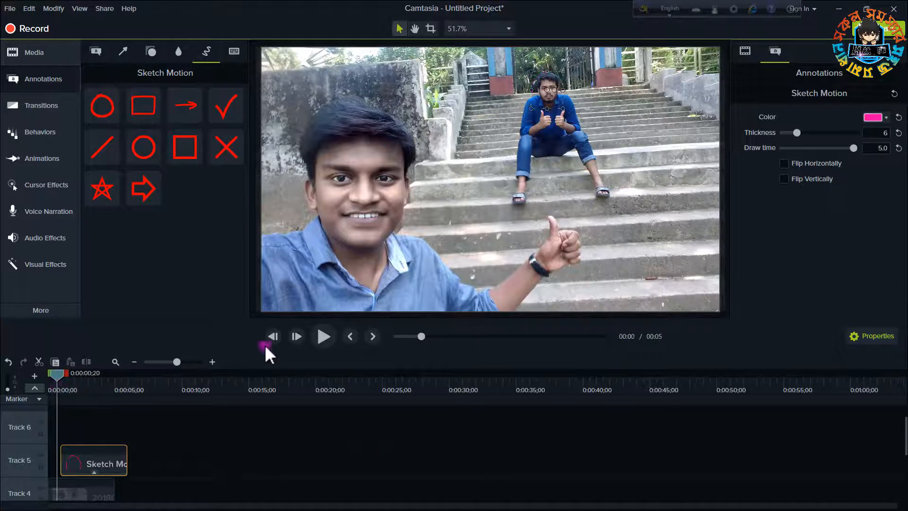
{"action": "left_click", "coordinate": [320, 335]}
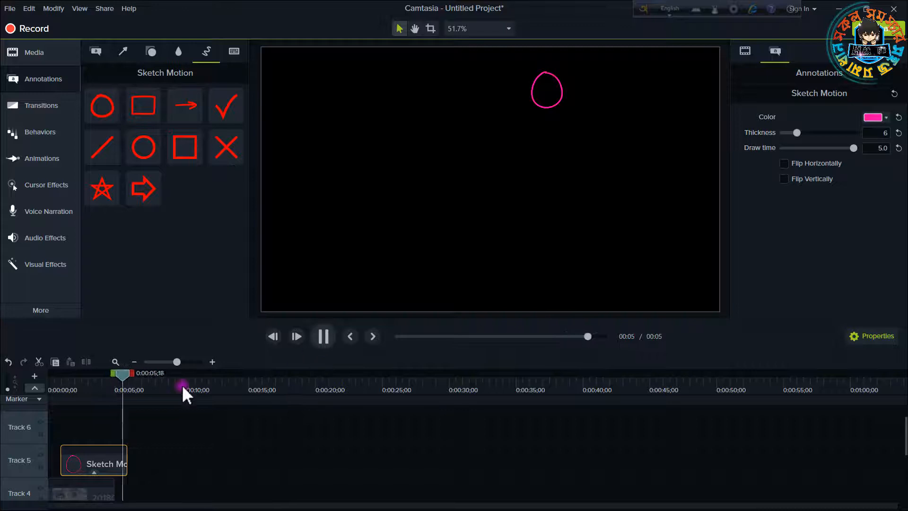
{"action": "left_click_drag", "start_coordinate": [130, 373], "coordinate": [91, 379]}
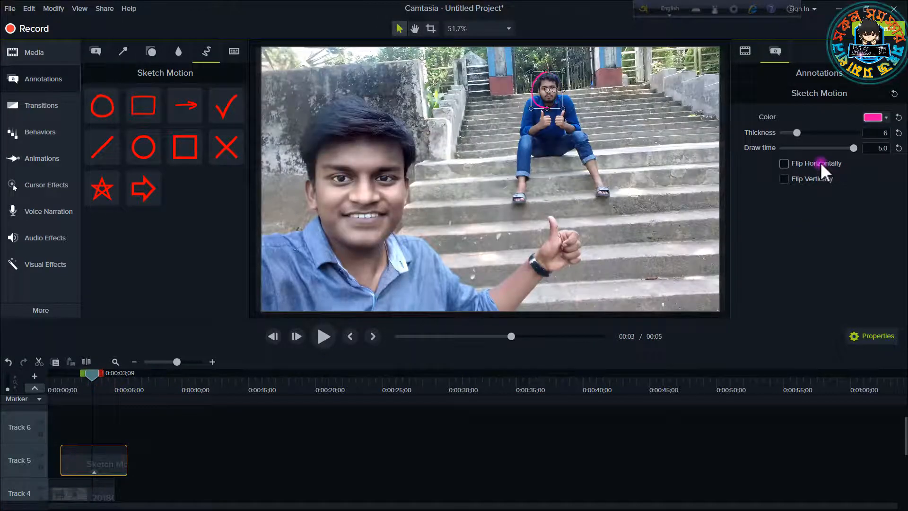
Toggle the sketch circle's vertical flip on and off, then delete the circle from Track 5
{"action": "left_click", "coordinate": [813, 179]}
{"action": "left_click", "coordinate": [813, 180]}
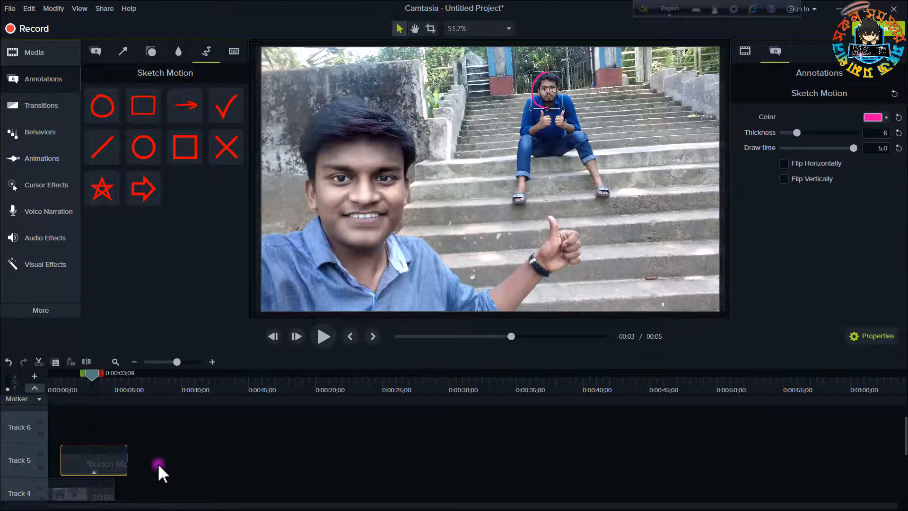
{"action": "key", "text": "Delete"}
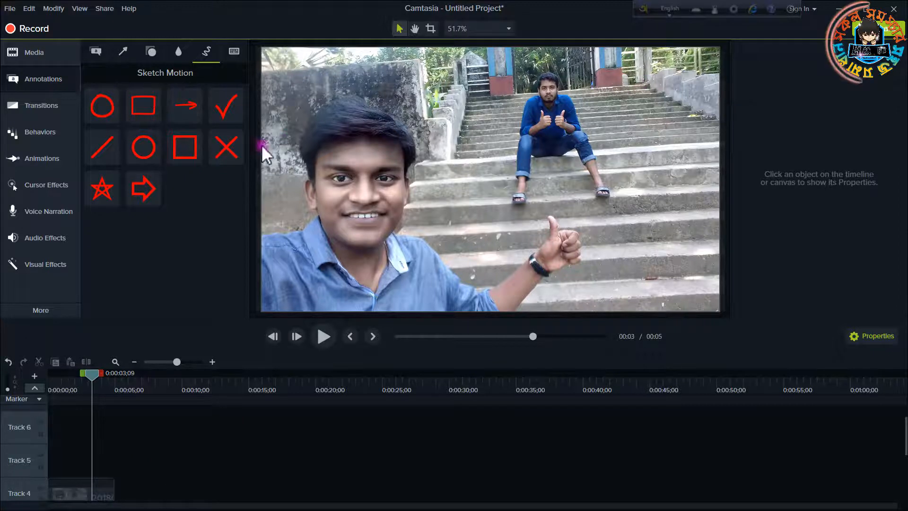
Add a red Sketch Motion check mark over the stairs at 0:00:03;09 and play its animation up to 0:00:04;15
{"action": "left_click_drag", "start_coordinate": [224, 105], "coordinate": [506, 160]}
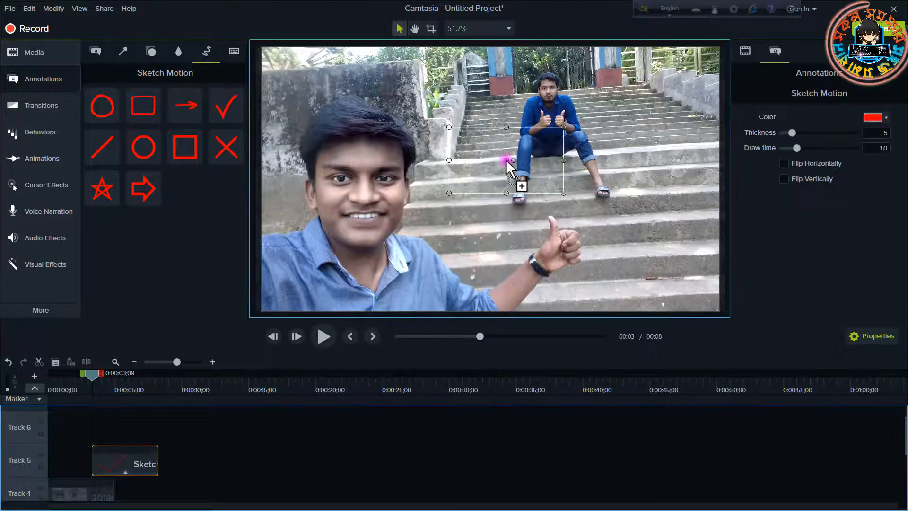
{"action": "left_click", "coordinate": [325, 338]}
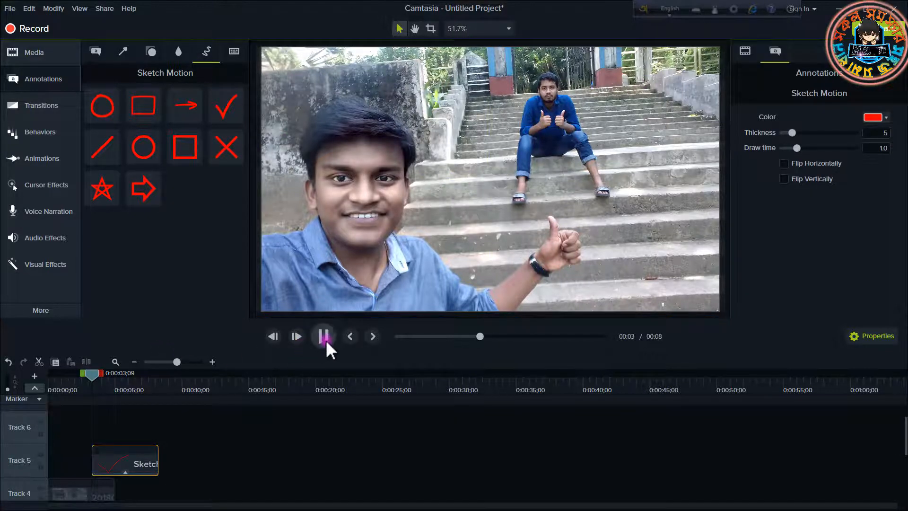
{"action": "left_click", "coordinate": [486, 206]}
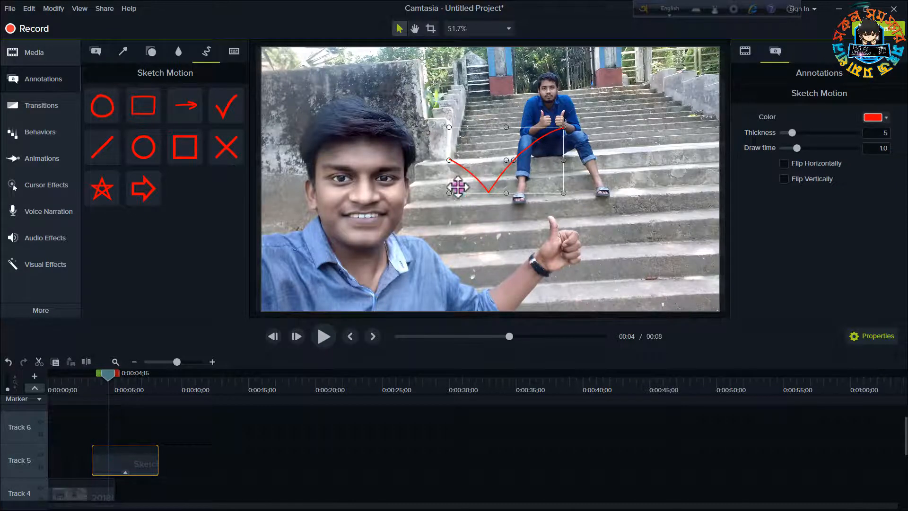
Shrink the check mark, place it over the seated man's chest and set its thickness to 13
{"action": "mouse_move", "coordinate": [447, 193]}
{"action": "left_mouse_down"}
{"action": "mouse_move", "coordinate": [479, 173]}
{"action": "mouse_move", "coordinate": [501, 143]}
{"action": "mouse_move", "coordinate": [503, 166]}
{"action": "mouse_move", "coordinate": [543, 108]}
{"action": "left_mouse_up"}
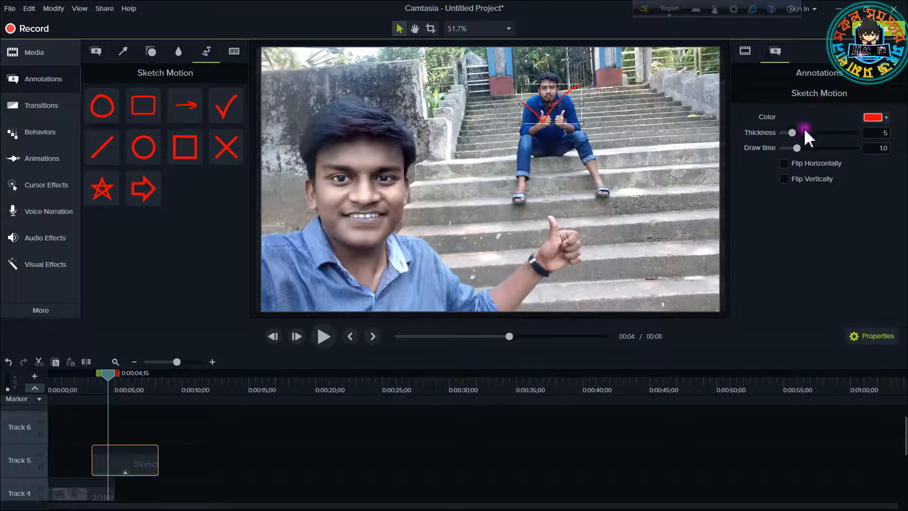
{"action": "left_click_drag", "start_coordinate": [792, 132], "coordinate": [829, 133]}
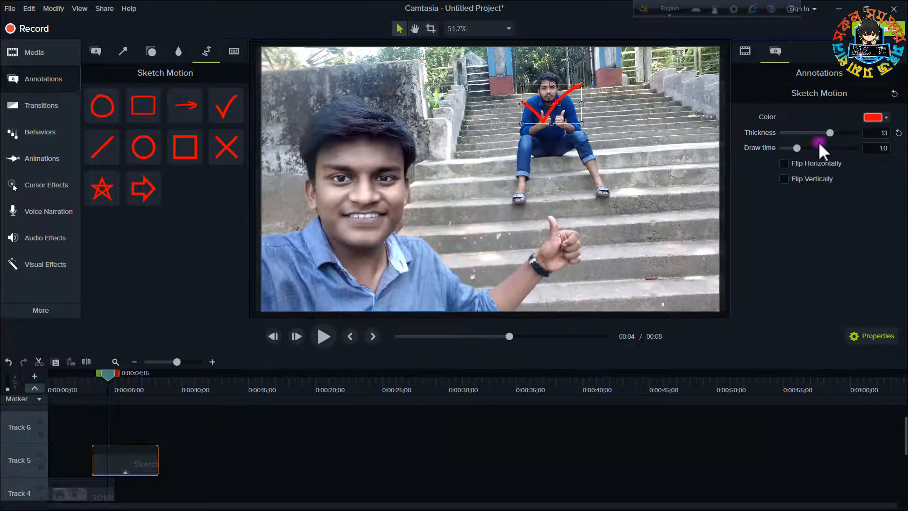
Delete the check mark from Track 5 and move the playhead to 0:00:01;28
{"action": "left_click", "coordinate": [212, 468]}
{"action": "left_click", "coordinate": [148, 461]}
{"action": "key", "text": "Delete"}
{"action": "left_click_drag", "start_coordinate": [107, 373], "coordinate": [73, 381]}
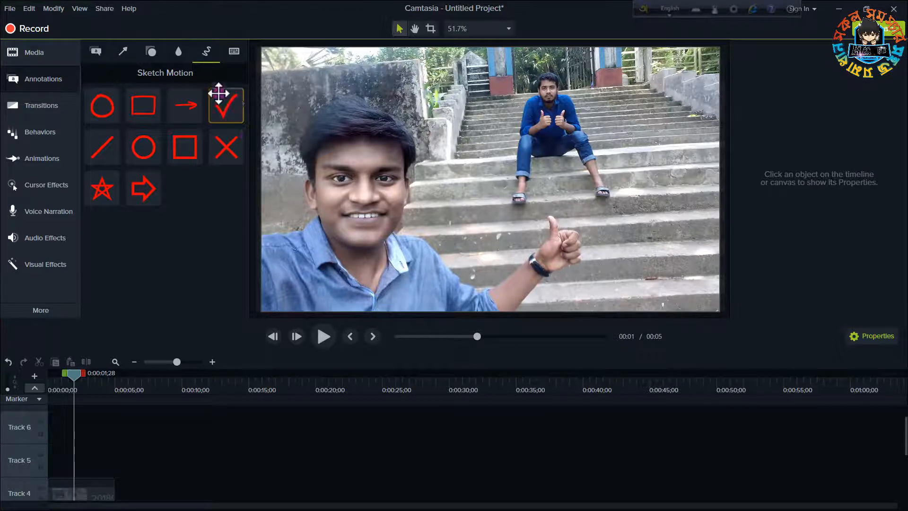
Add a Traditional Ctrl+A keystroke callout to Track 5 at 0:00:01;28, enlarge it and position it across the lower part of the photo
{"action": "left_click", "coordinate": [235, 52]}
{"action": "left_click_drag", "start_coordinate": [149, 104], "coordinate": [74, 473]}
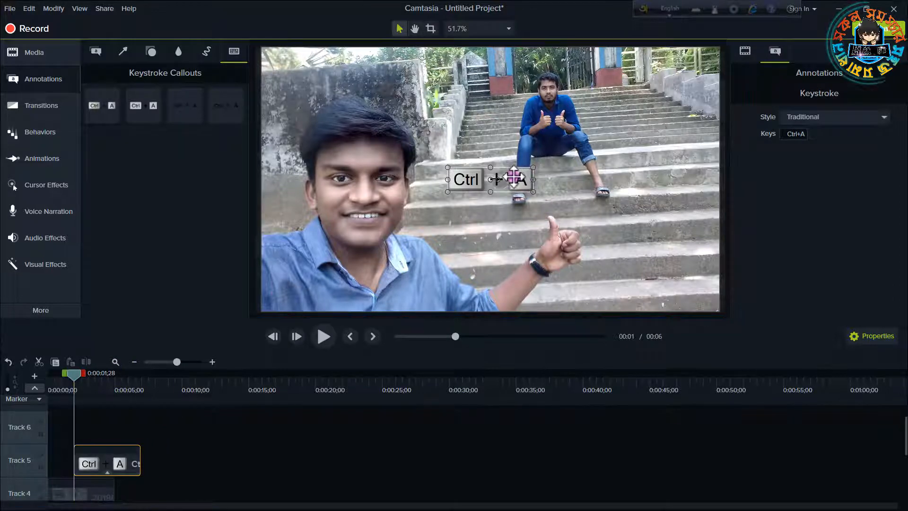
{"action": "left_click_drag", "start_coordinate": [514, 178], "coordinate": [512, 279]}
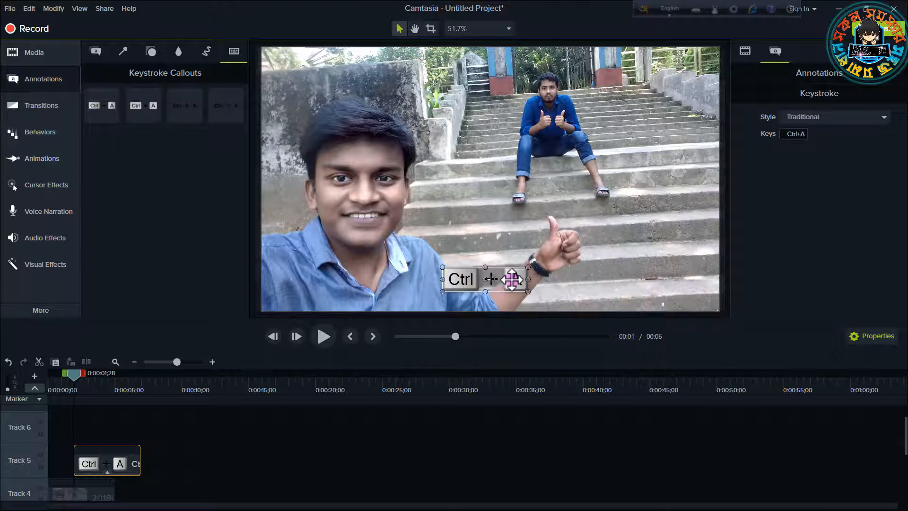
{"action": "left_click_drag", "start_coordinate": [528, 267], "coordinate": [591, 195]}
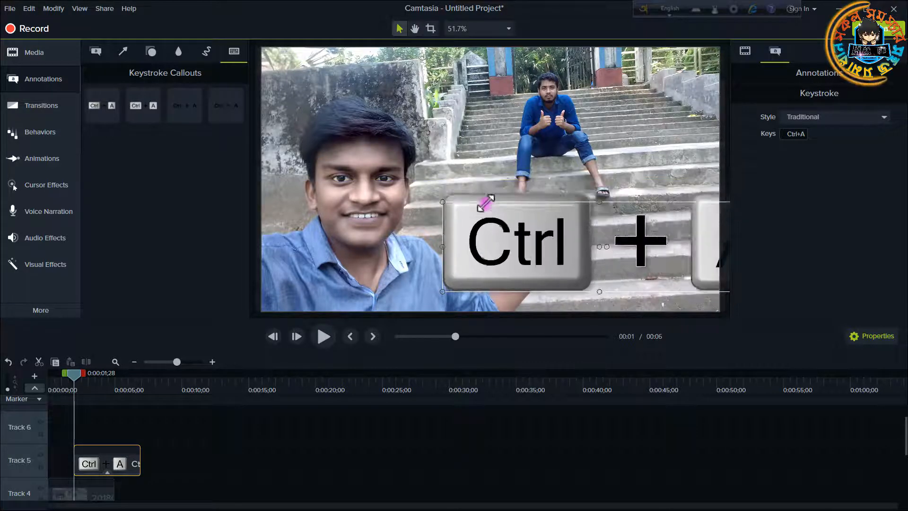
{"action": "left_click_drag", "start_coordinate": [499, 227], "coordinate": [417, 225]}
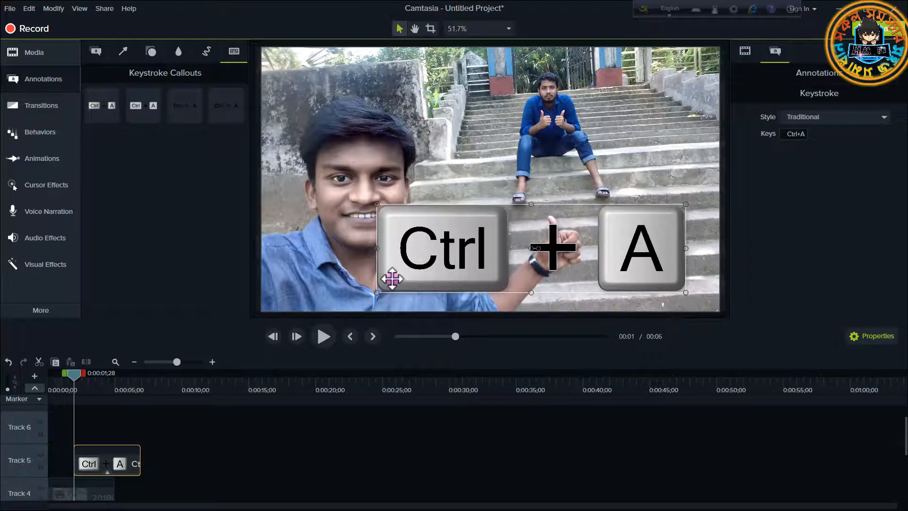
Change the callout's keys to Ctrl+N and then to Space
{"action": "left_click", "coordinate": [793, 134]}
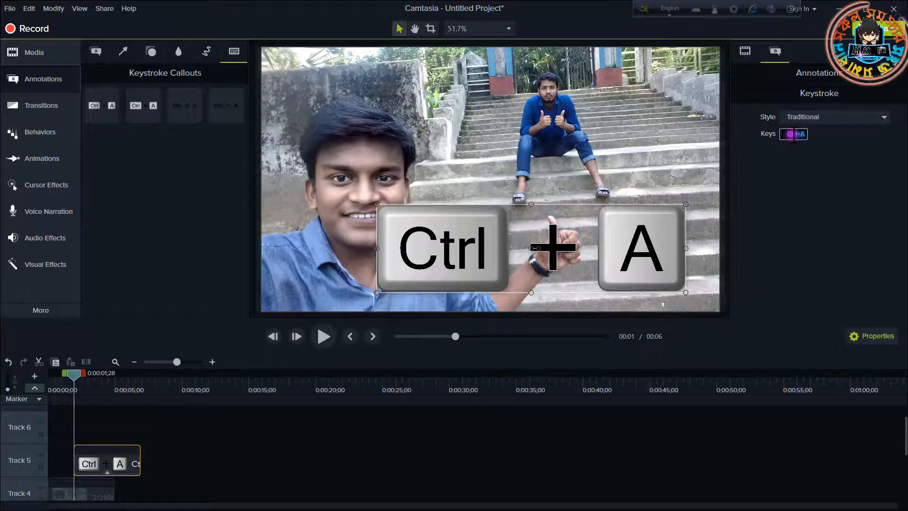
{"action": "key", "text": "ctrl+n"}
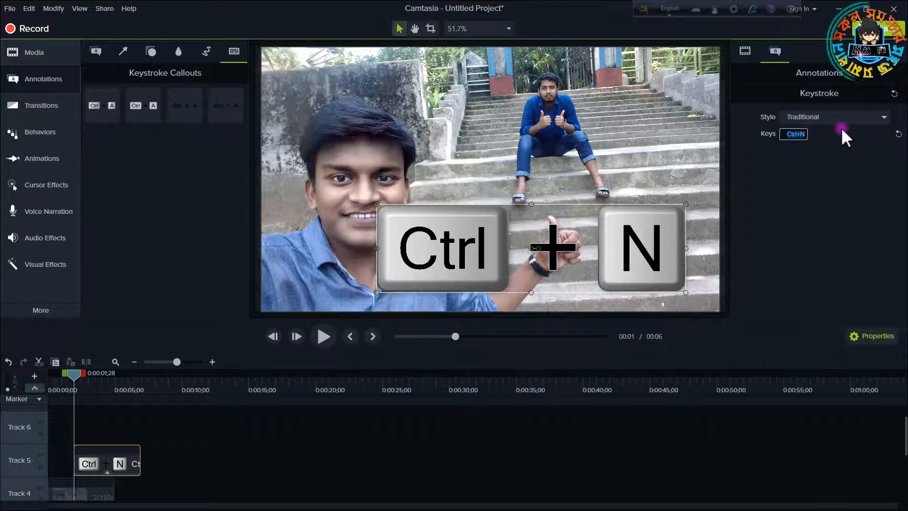
{"action": "key", "text": "space"}
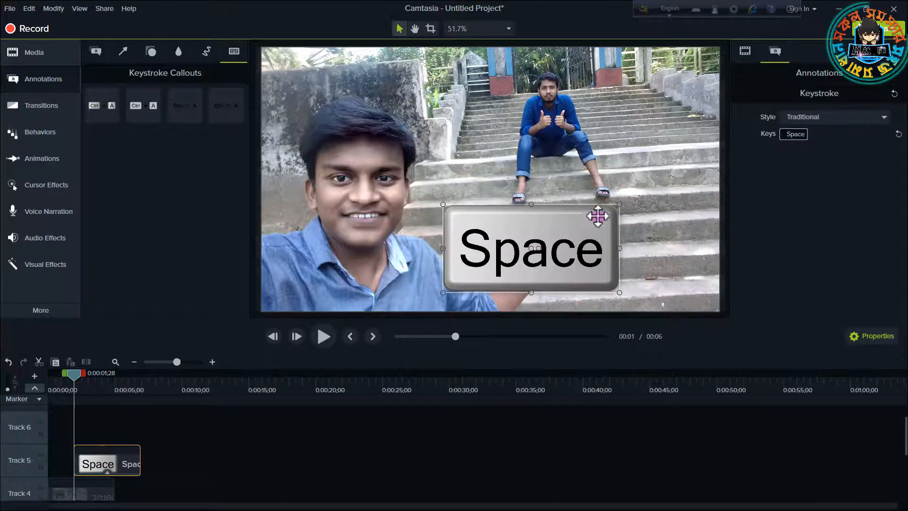
Try the Gray and Clear styles on the Space callout, then set its style to Outline
{"action": "left_click", "coordinate": [808, 119]}
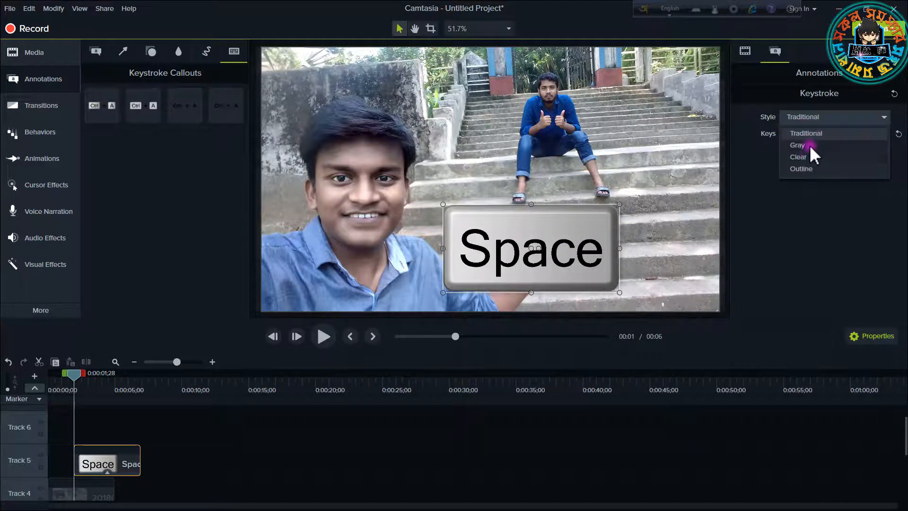
{"action": "left_click", "coordinate": [810, 145]}
{"action": "left_click", "coordinate": [816, 119]}
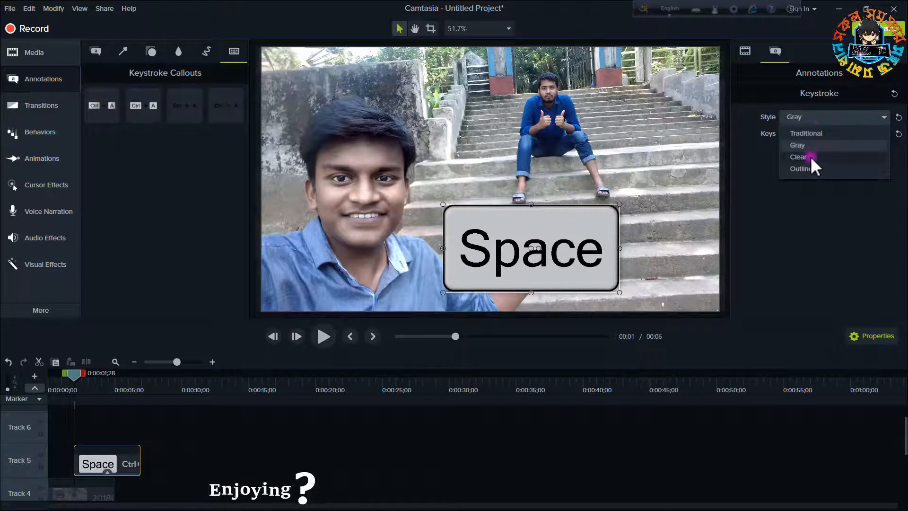
{"action": "left_click", "coordinate": [811, 157]}
{"action": "left_click", "coordinate": [829, 116]}
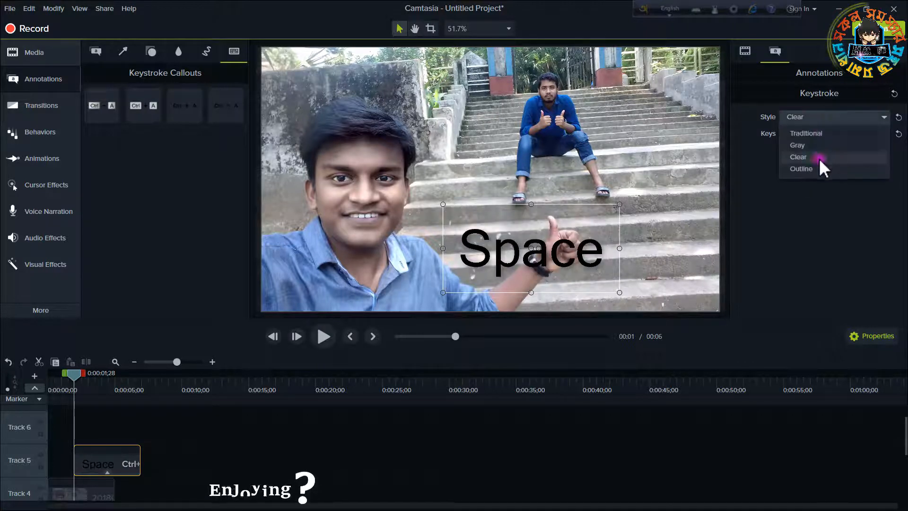
{"action": "left_click", "coordinate": [812, 169]}
{"action": "left_click", "coordinate": [678, 254]}
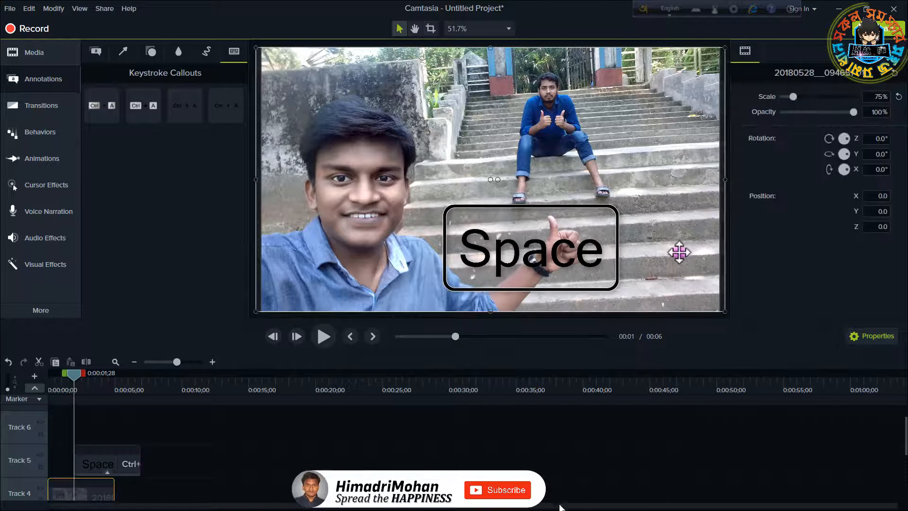
Shorten the Space callout on Track 5 so it ends before the photo clip on Track 4
{"action": "left_click_drag", "start_coordinate": [203, 448], "coordinate": [132, 463]}
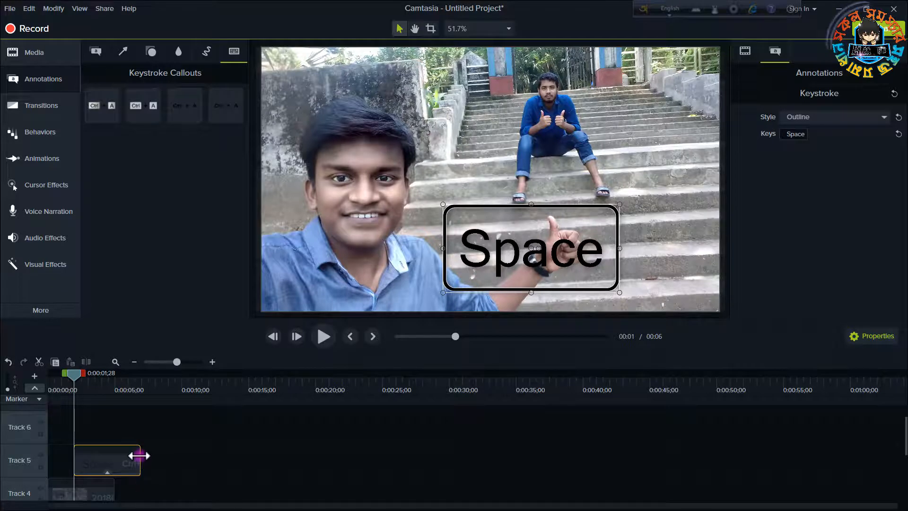
{"action": "left_click_drag", "start_coordinate": [140, 459], "coordinate": [94, 460]}
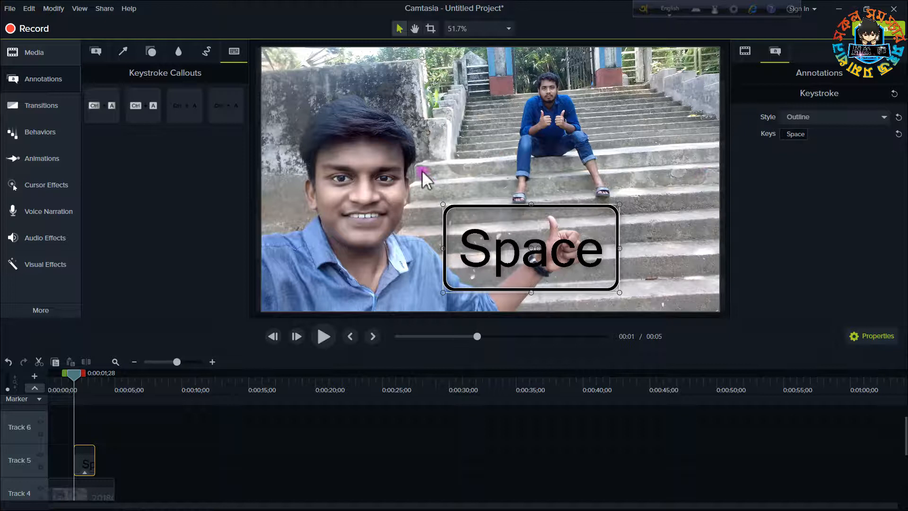
{"action": "left_click", "coordinate": [172, 447]}
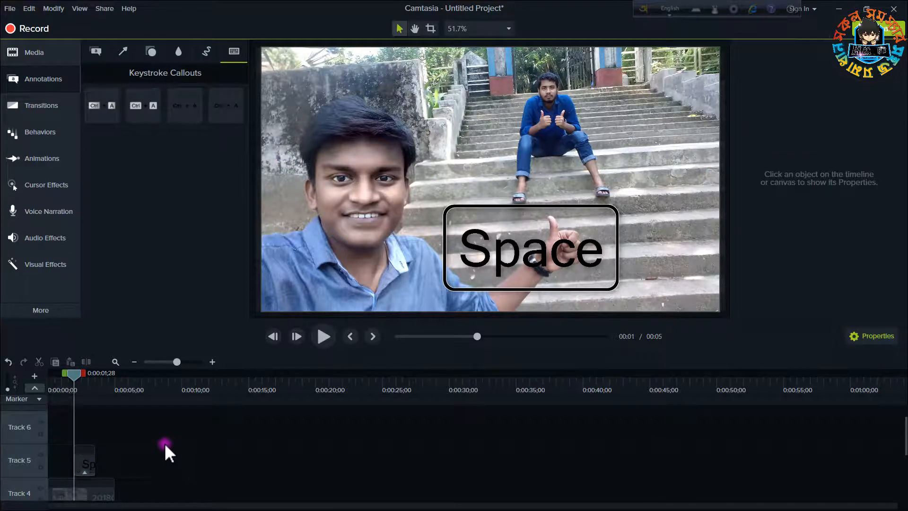
Add an Outline keystroke callout to Track 6 at 0:00:01;28 and set its keys to Shift+H
{"action": "left_click_drag", "start_coordinate": [201, 232], "coordinate": [76, 425]}
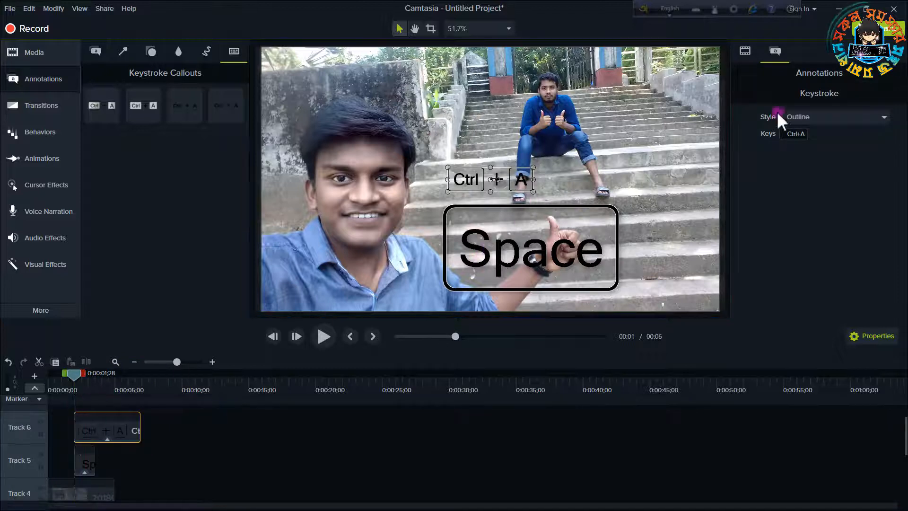
{"action": "left_click", "coordinate": [793, 129]}
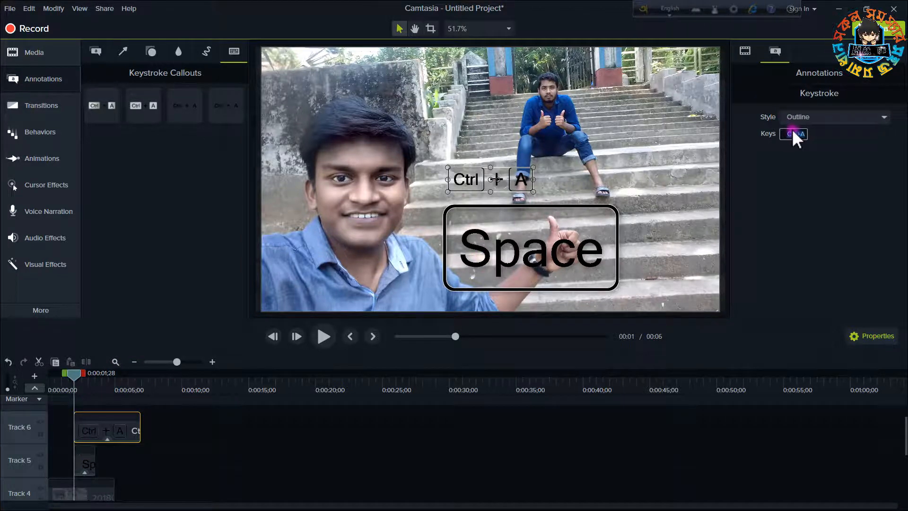
{"action": "key", "text": "shift+h"}
{"action": "left_click", "coordinate": [654, 173]}
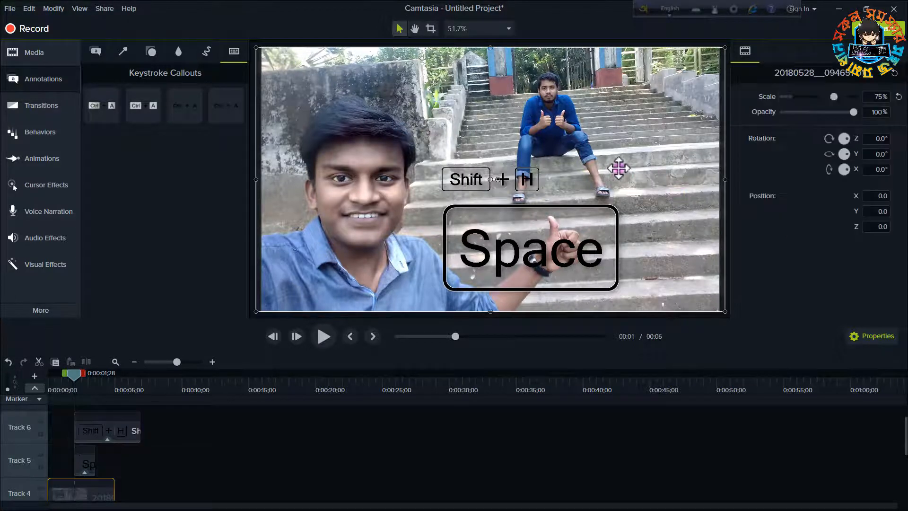
Delete both keystroke callouts from Tracks 5 and 6 and the photo from Track 4
{"action": "left_click", "coordinate": [155, 433]}
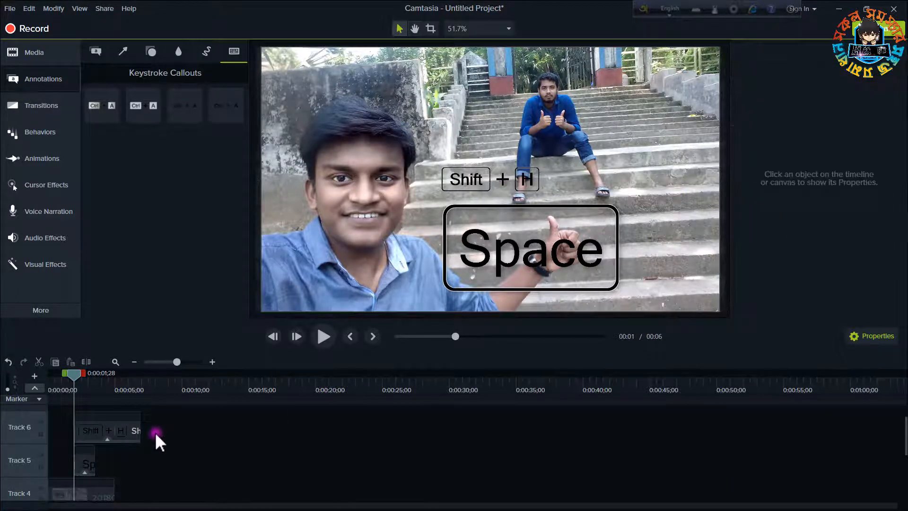
{"action": "left_click", "coordinate": [86, 446], "text": "ctrl"}
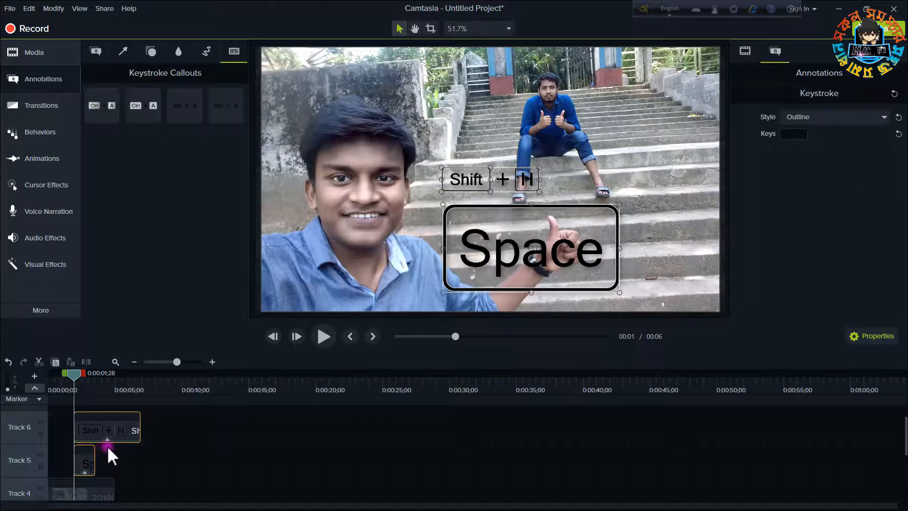
{"action": "key", "text": "Delete"}
{"action": "left_click", "coordinate": [99, 494]}
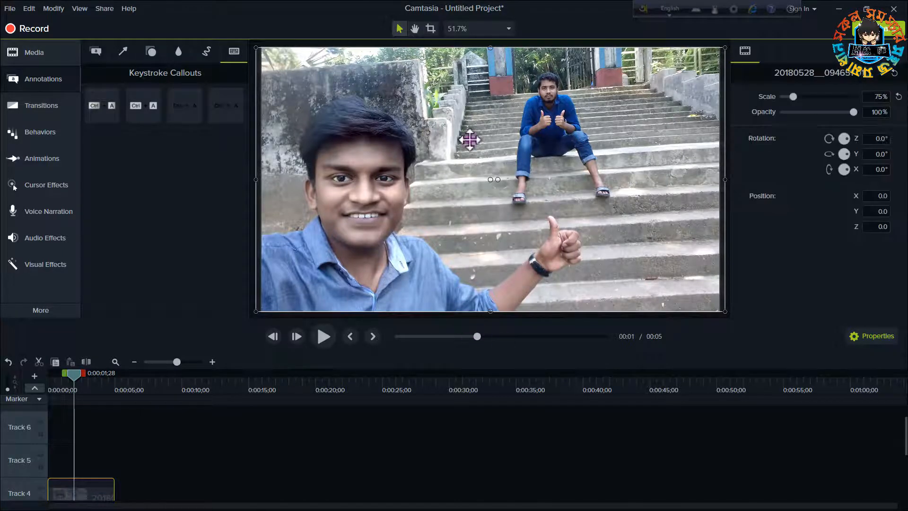
{"action": "key", "text": "Delete"}
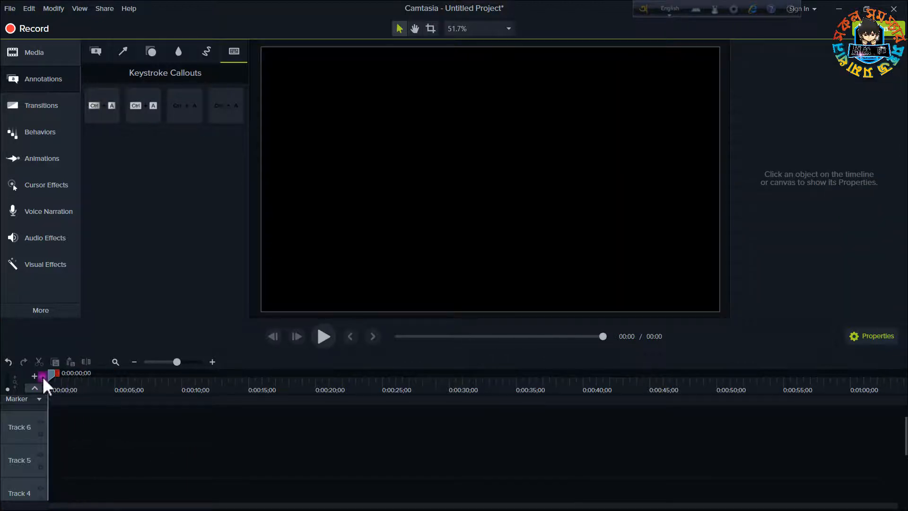
Import the video "Basic of Camtasia Studio 9.1 for Beginners-Part 1" and place it at the start of Track 5
{"action": "left_click", "coordinate": [47, 46]}
{"action": "left_click", "coordinate": [89, 310]}
{"action": "left_click", "coordinate": [110, 269]}
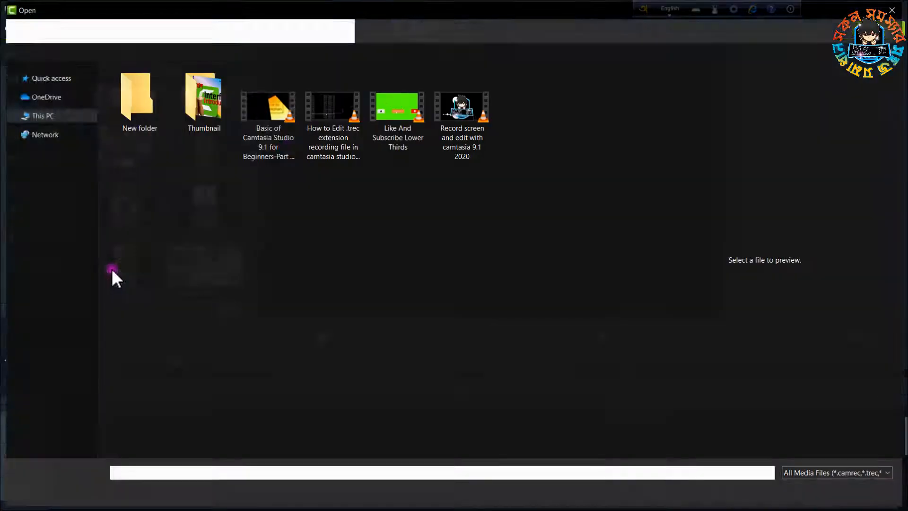
{"action": "double_click", "coordinate": [284, 141]}
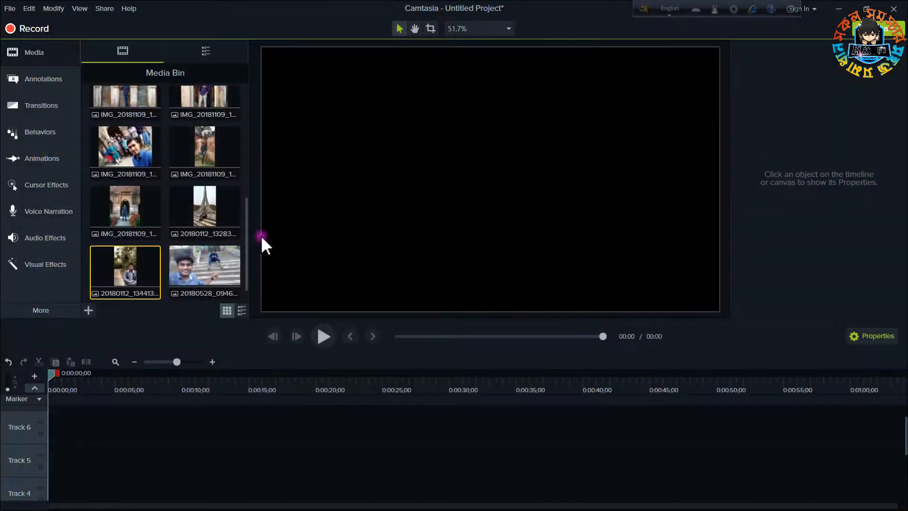
{"action": "left_click_drag", "start_coordinate": [126, 270], "coordinate": [60, 455]}
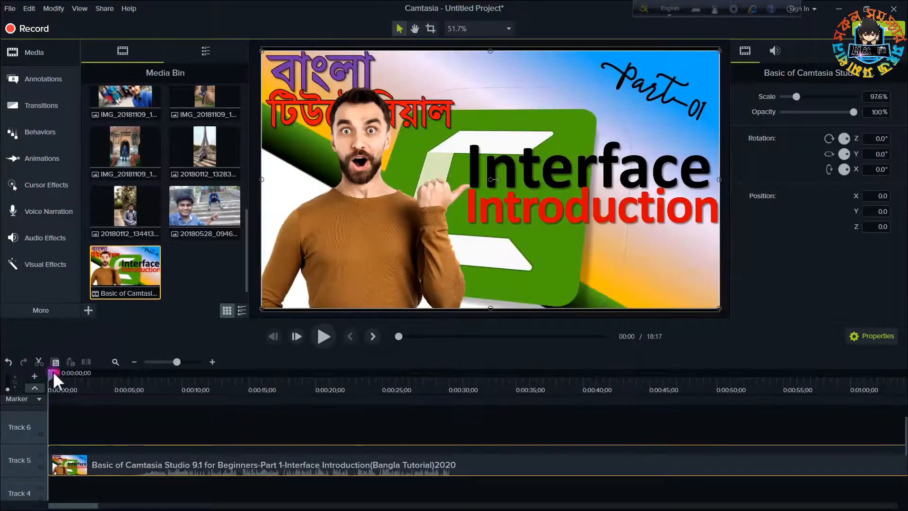
Add a Sketch Motion arrow over the video on Track 6 at 0:00:19;15
{"action": "left_click_drag", "start_coordinate": [138, 375], "coordinate": [307, 393]}
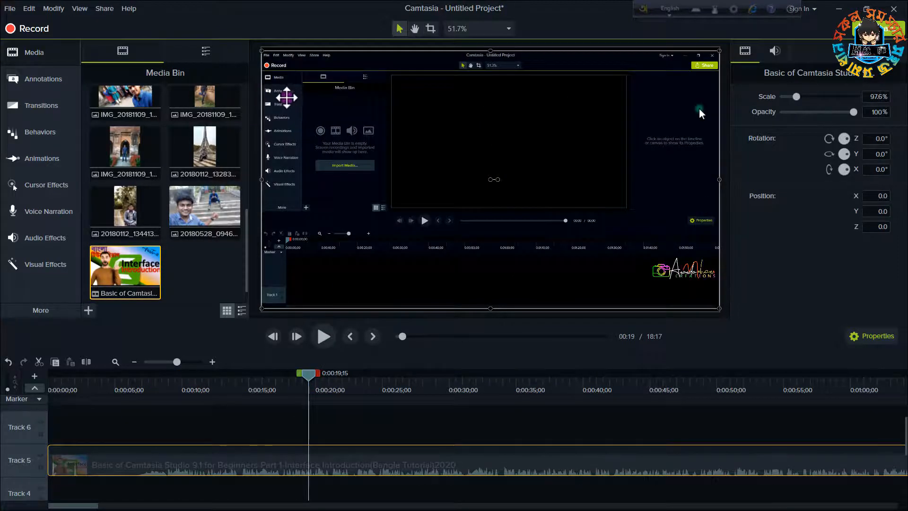
{"action": "left_click", "coordinate": [56, 85]}
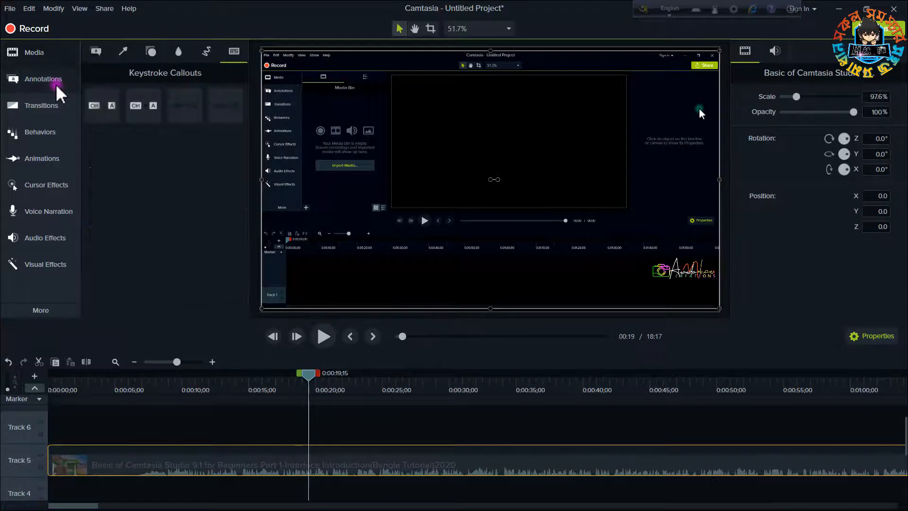
{"action": "left_click", "coordinate": [205, 53]}
{"action": "mouse_move", "coordinate": [184, 125]}
{"action": "left_mouse_down"}
{"action": "mouse_move", "coordinate": [182, 107]}
{"action": "mouse_move", "coordinate": [493, 260]}
{"action": "left_mouse_up"}
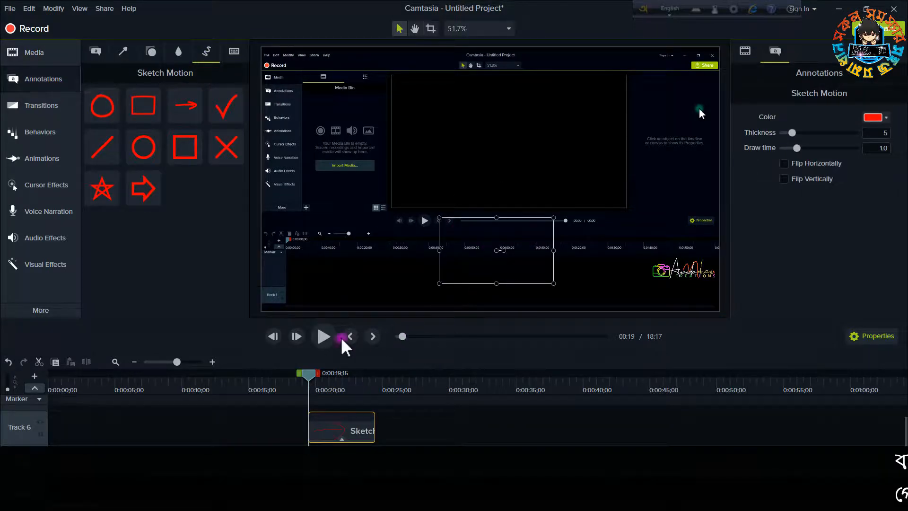
Play until the arrow is drawn, then rotate, shrink and move it to point at the Annotations item in the recorded interface
{"action": "left_click", "coordinate": [325, 336]}
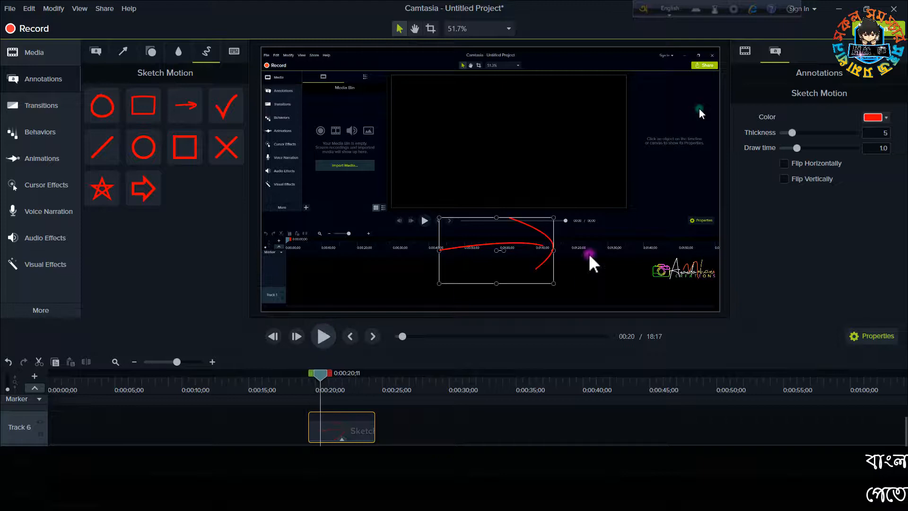
{"action": "mouse_move", "coordinate": [498, 251]}
{"action": "left_mouse_down"}
{"action": "mouse_move", "coordinate": [492, 213]}
{"action": "mouse_move", "coordinate": [467, 208]}
{"action": "mouse_move", "coordinate": [460, 223]}
{"action": "mouse_move", "coordinate": [323, 127]}
{"action": "left_mouse_up"}
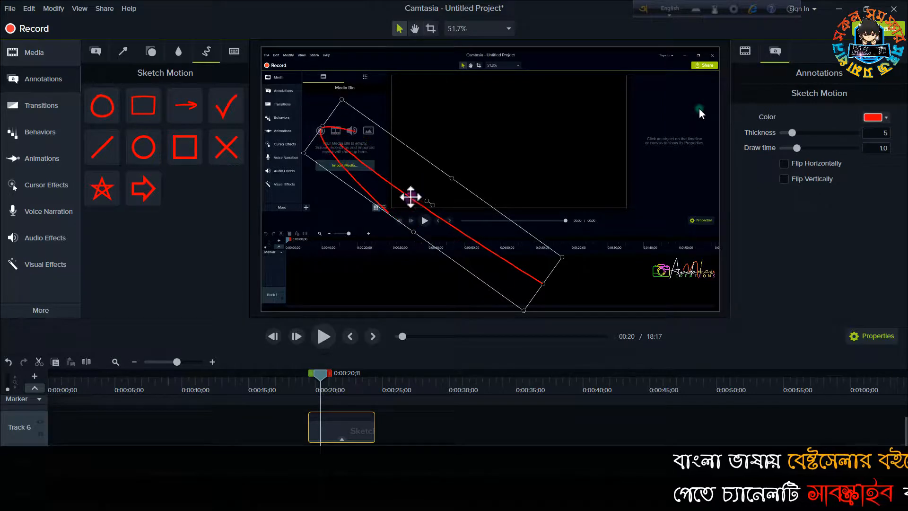
{"action": "mouse_move", "coordinate": [524, 308]}
{"action": "left_mouse_down"}
{"action": "mouse_move", "coordinate": [407, 232]}
{"action": "mouse_move", "coordinate": [365, 149]}
{"action": "left_mouse_up"}
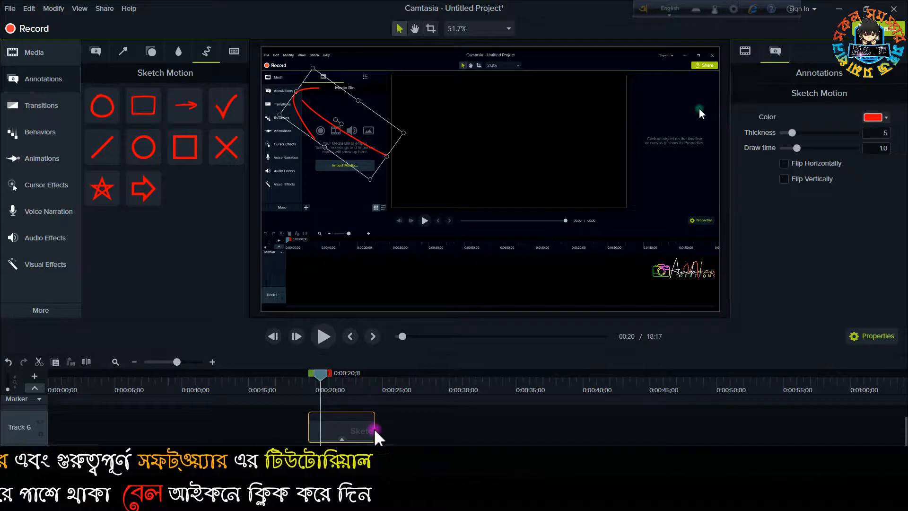
Shorten the Sketch Motion arrow clip on Track 6 so it ends at about 0:00:21
{"action": "left_click", "coordinate": [188, 362]}
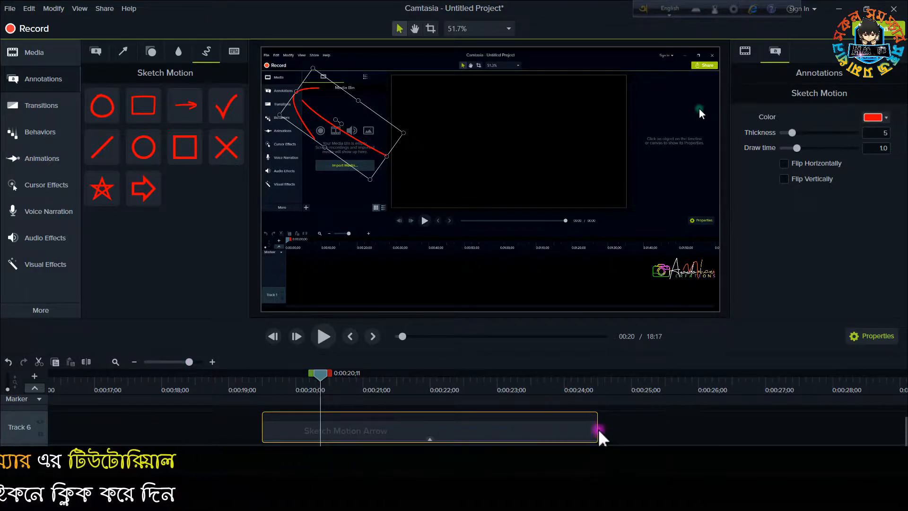
{"action": "left_click_drag", "start_coordinate": [597, 433], "coordinate": [449, 429]}
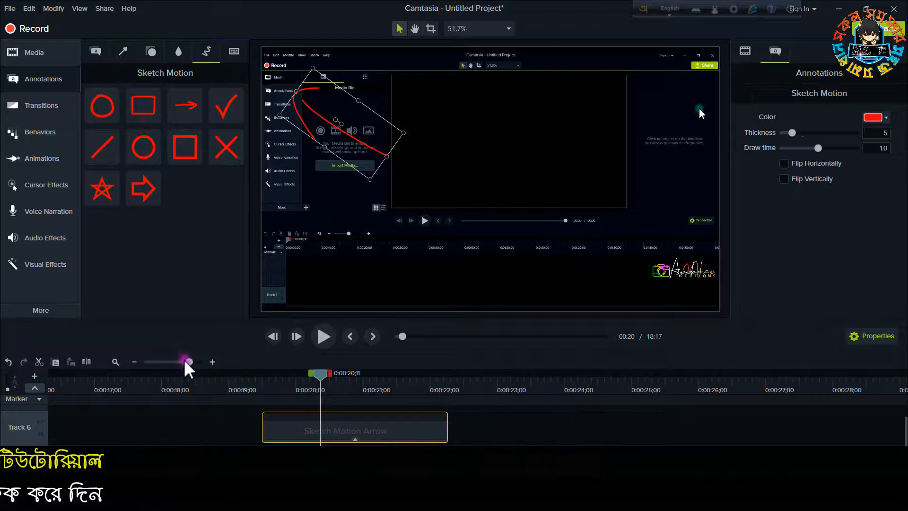
{"action": "mouse_move", "coordinate": [192, 364]}
{"action": "left_mouse_down"}
{"action": "mouse_move", "coordinate": [207, 364]}
{"action": "mouse_move", "coordinate": [186, 364]}
{"action": "left_mouse_up"}
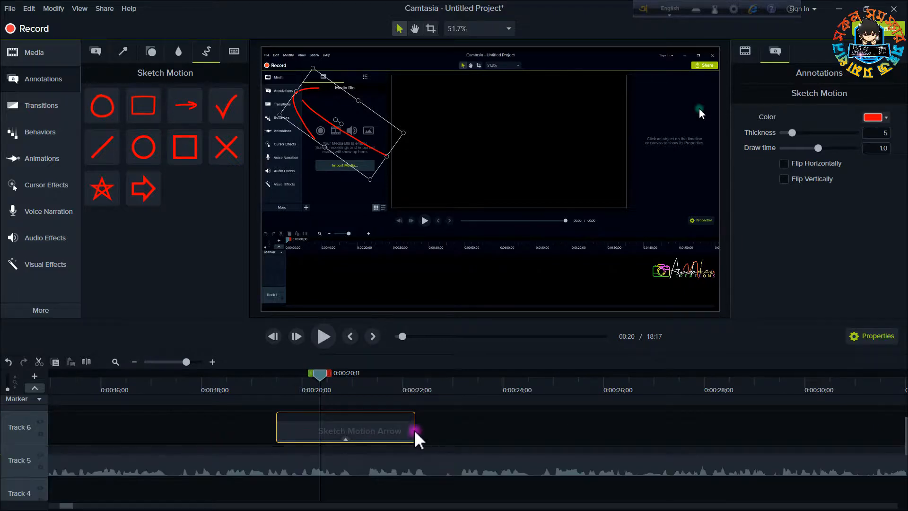
{"action": "left_click_drag", "start_coordinate": [377, 432], "coordinate": [361, 428]}
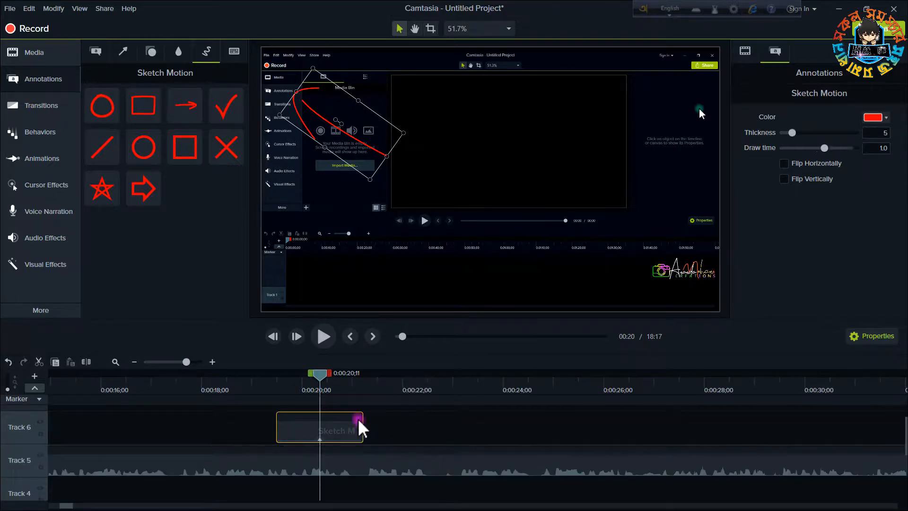
Move the arrow clip along Track 6 to start at about 0:00:34, check it at 0:00:35;11 and deselect it
{"action": "left_click", "coordinate": [160, 362]}
{"action": "left_click", "coordinate": [181, 363]}
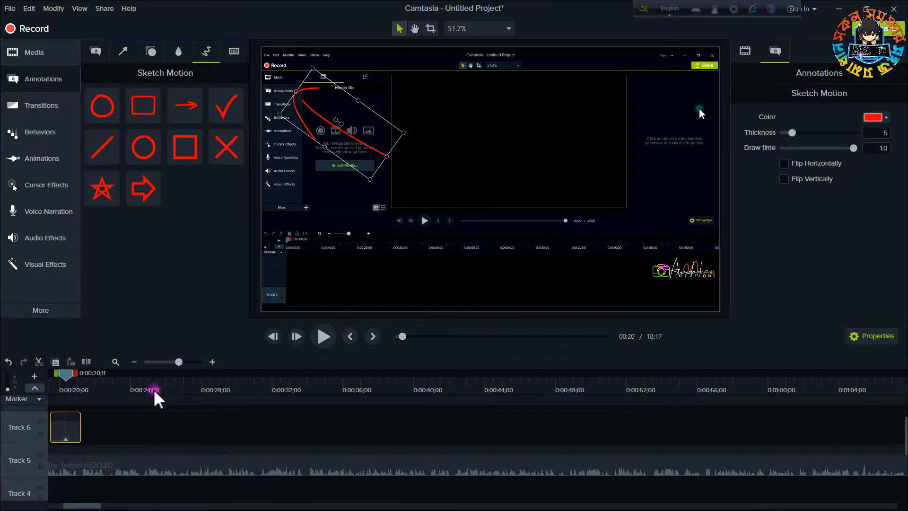
{"action": "mouse_move", "coordinate": [77, 439]}
{"action": "left_mouse_down"}
{"action": "mouse_move", "coordinate": [146, 434]}
{"action": "mouse_move", "coordinate": [336, 462]}
{"action": "left_mouse_up"}
{"action": "mouse_move", "coordinate": [64, 378]}
{"action": "left_mouse_down"}
{"action": "mouse_move", "coordinate": [203, 406]}
{"action": "mouse_move", "coordinate": [341, 450]}
{"action": "mouse_move", "coordinate": [329, 452]}
{"action": "left_mouse_up"}
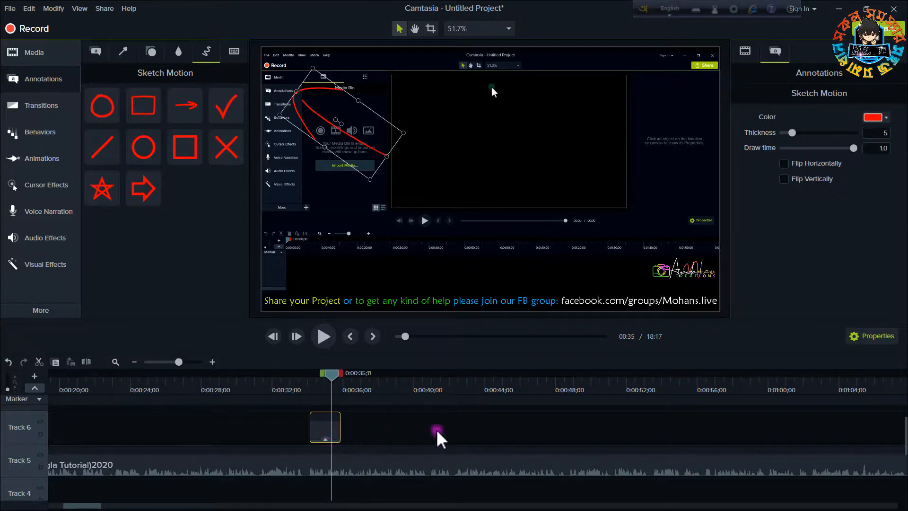
{"action": "left_click", "coordinate": [480, 439]}
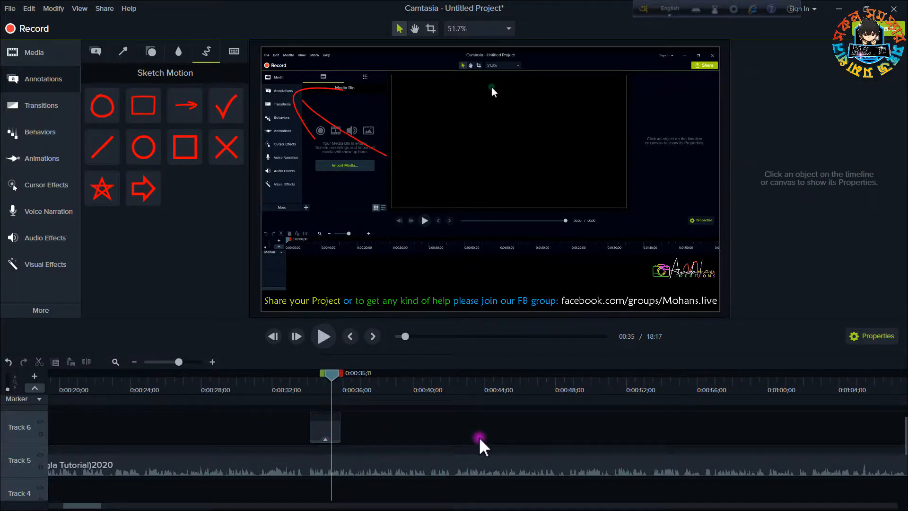